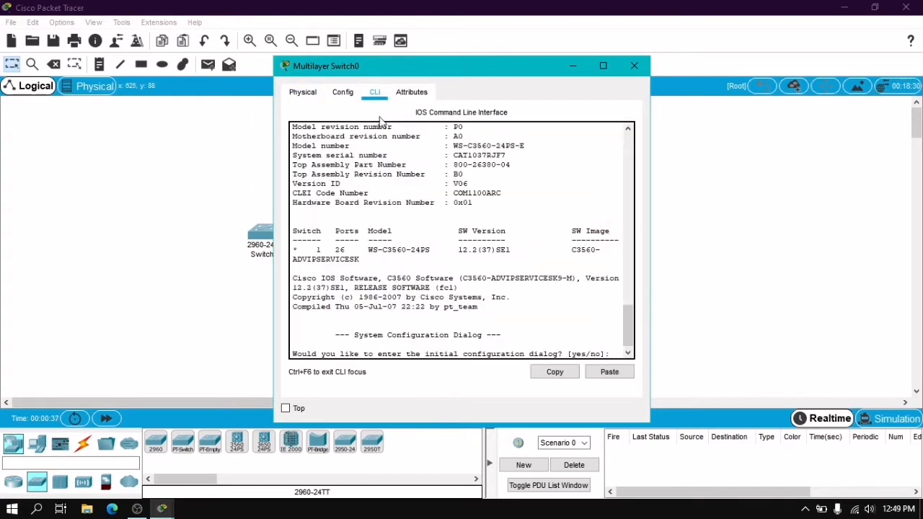
- Close the Multilayer Switch0 window and cable Multilayer Switch0 to Switch0 using the automatically chosen connection type
left_click(634, 66)
left_click(83, 445)
left_click(155, 441)
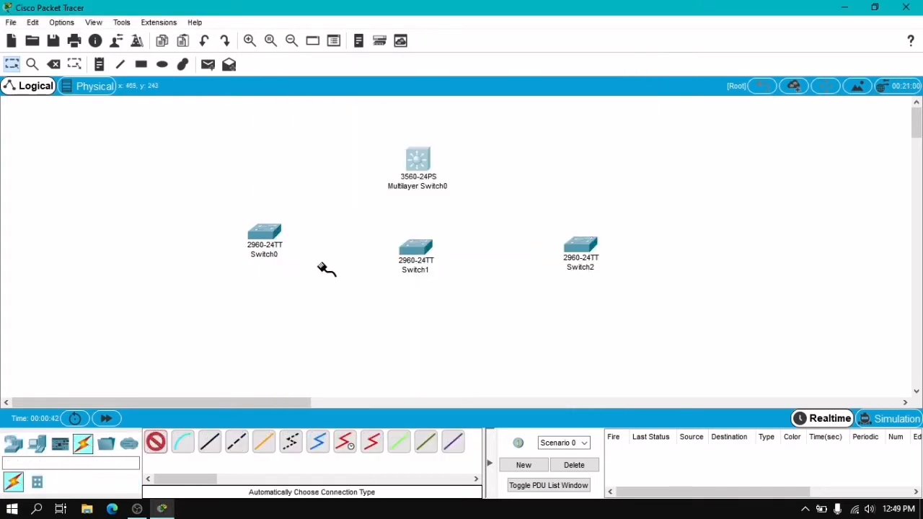
left_click(418, 158)
left_click(548, 216)
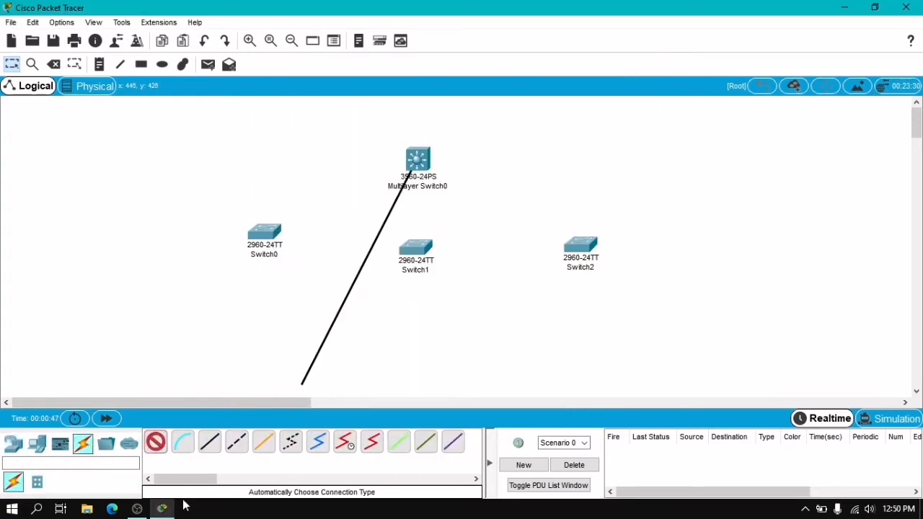
left_click(265, 230)
- Cable Multilayer Switch0 to Switch1 and Switch2 using the automatically chosen connection type
left_click(155, 442)
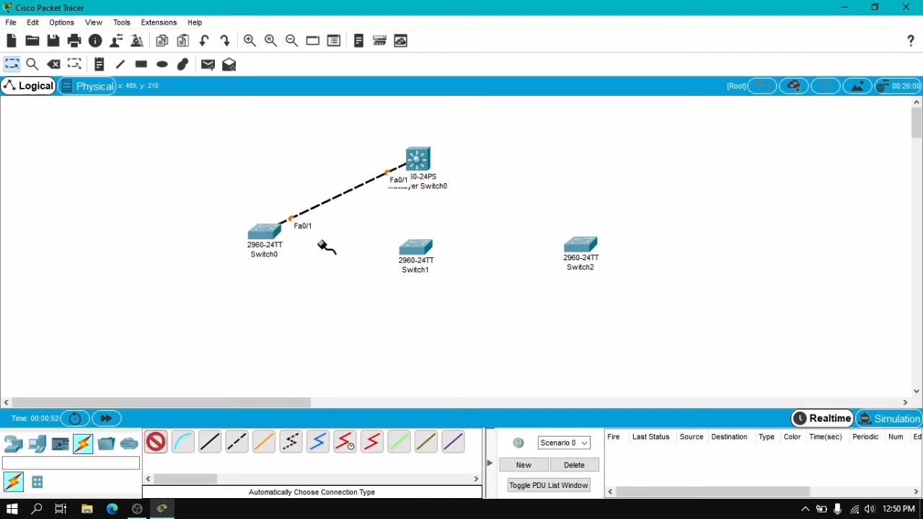
left_click(418, 158)
left_click(416, 249)
left_click(155, 441)
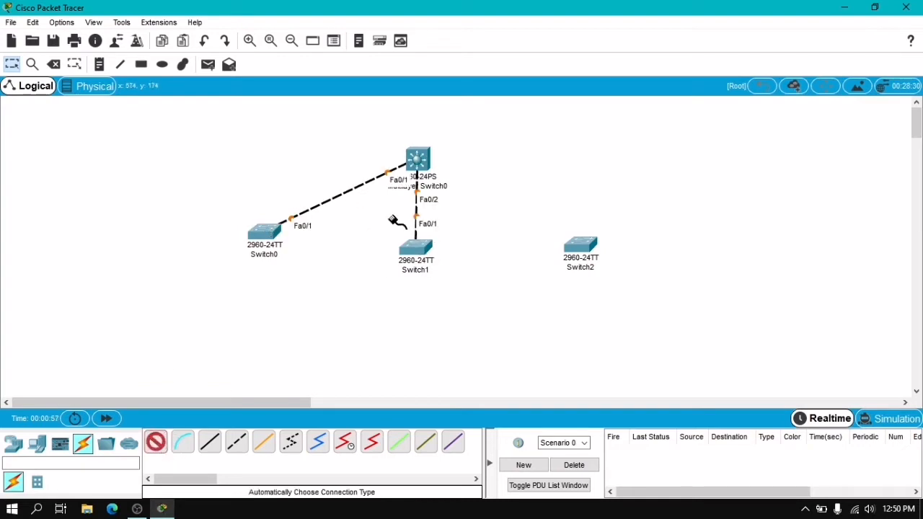
left_click(420, 160)
left_click(585, 248)
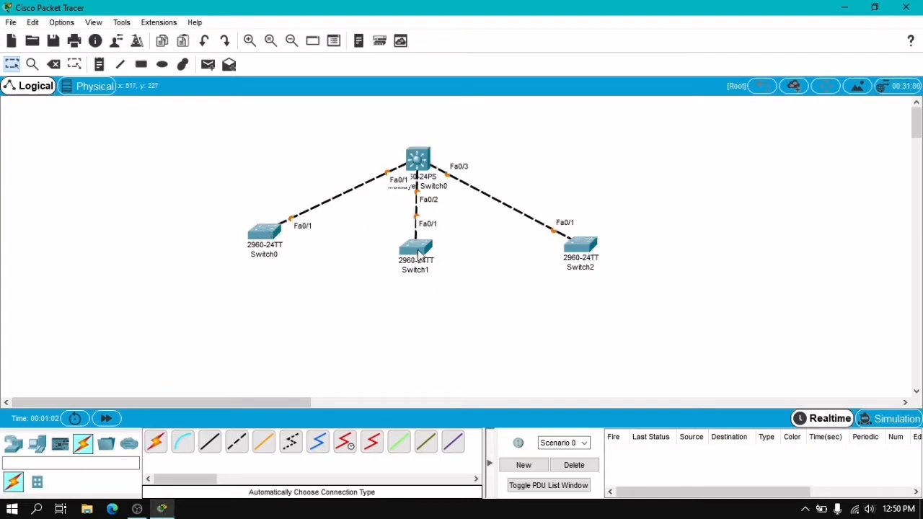
left_click_drag(422, 252, 436, 266)
left_click(437, 267)
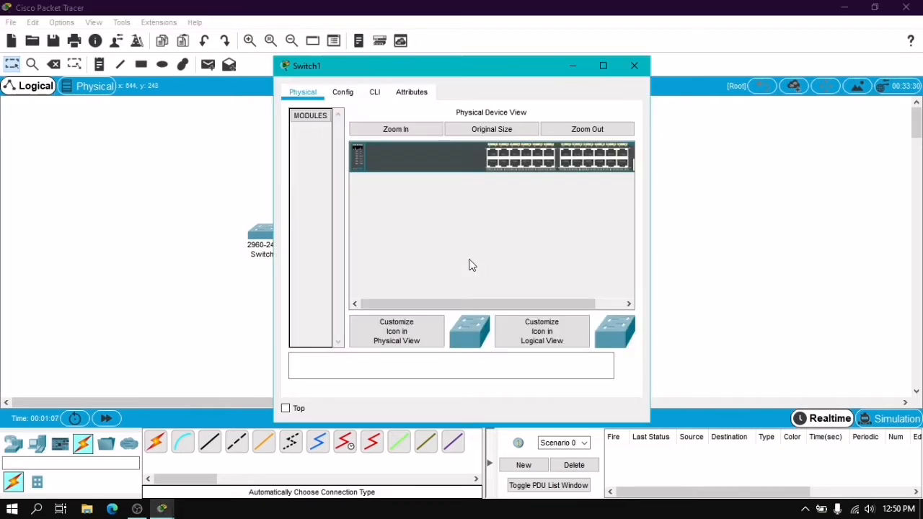
left_click(643, 64)
- Open Multilayer Switch0's command line and decline the initial configuration dialog with n
left_click(418, 156)
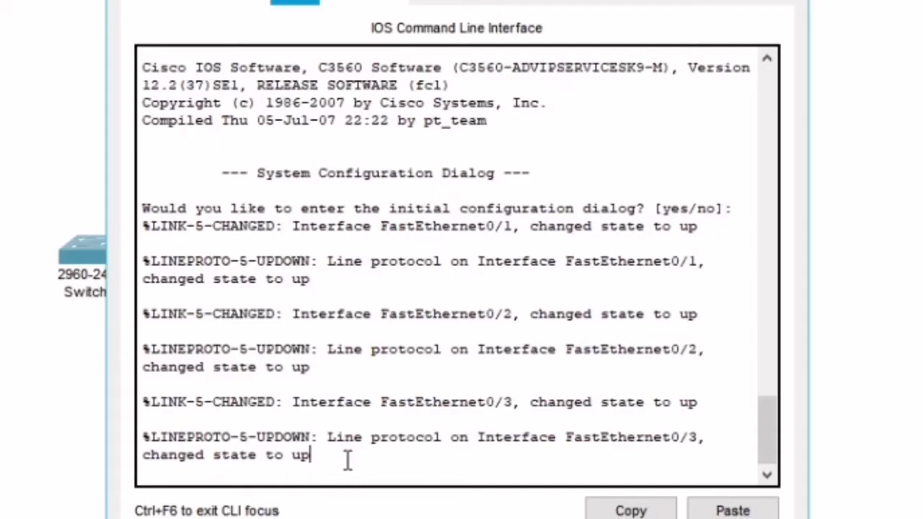
key("Return")
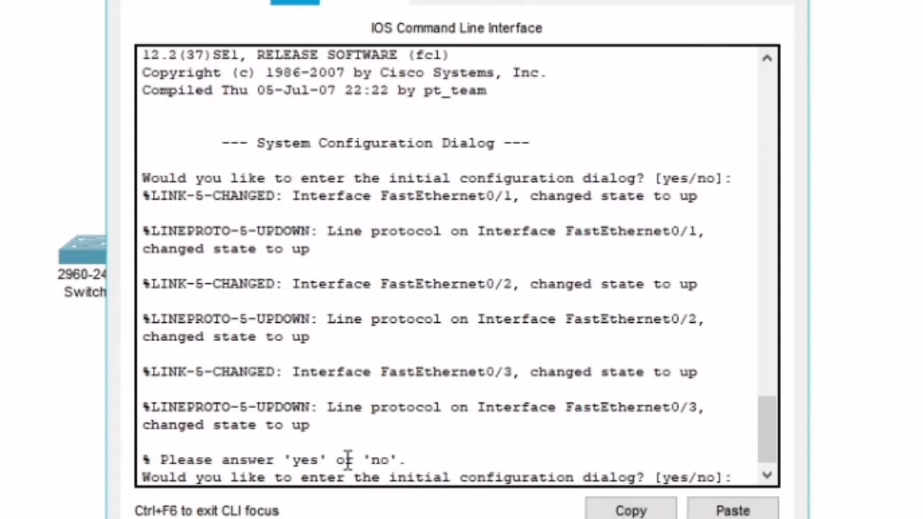
type("n")
key("Return")
key("Return")
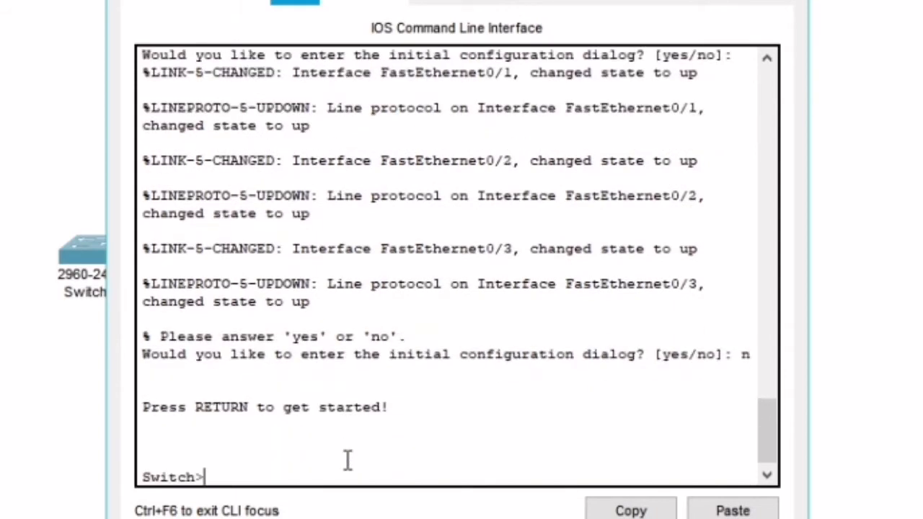
- Enter privileged mode with en and global configuration mode with conf t on the multilayer switch
type("en")
key("Return")
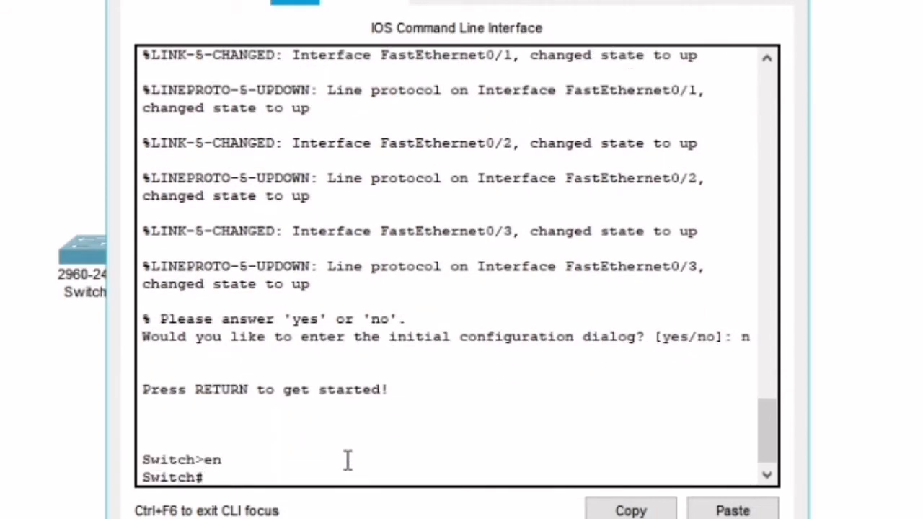
type("conf t")
key("Return")
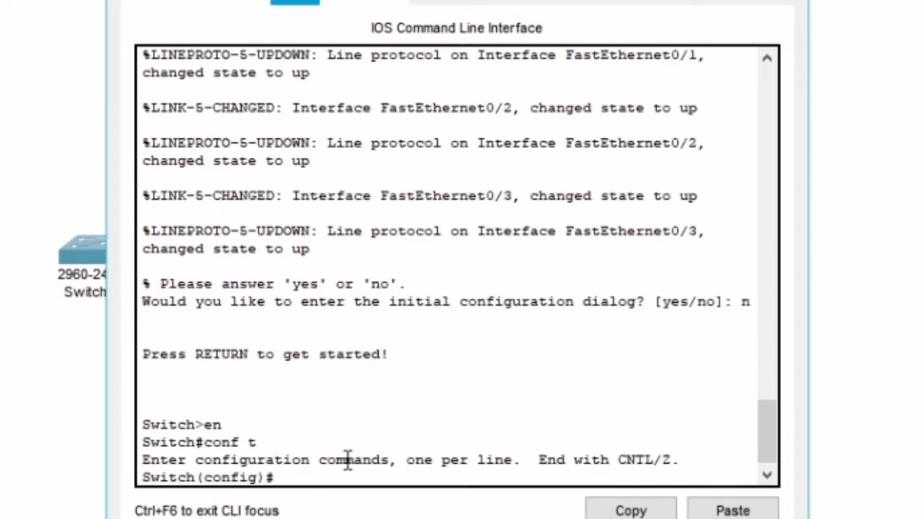
- Set the multilayer switch's hostname to switchcore
type("hos")
key("Tab")
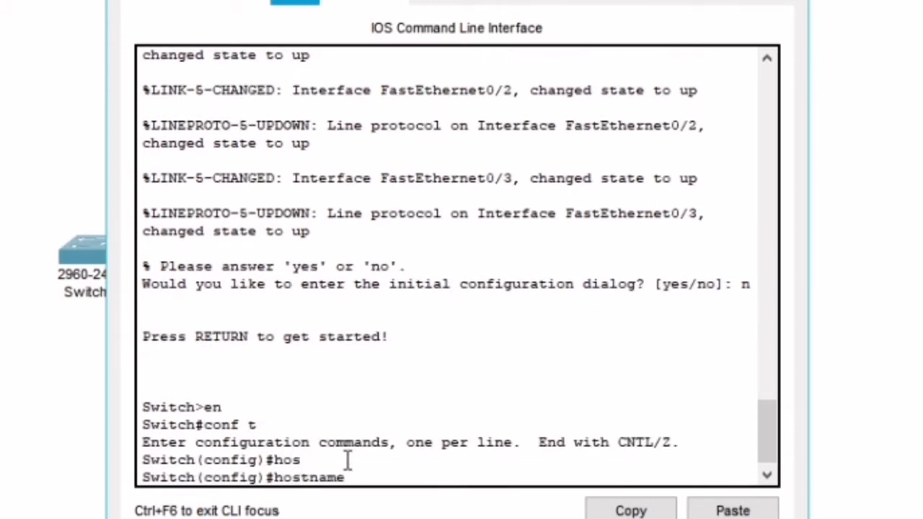
type("switch core")
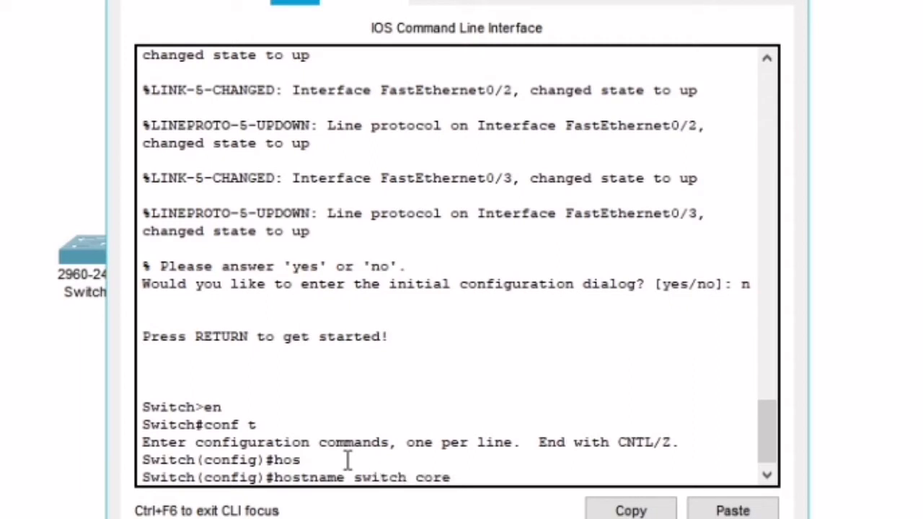
key("Return")
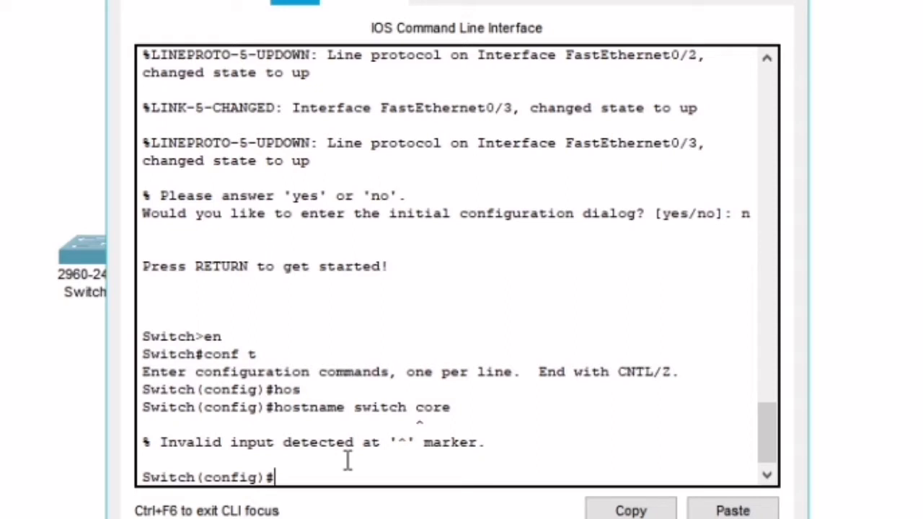
key("Up")
key("Left")
key("Left")
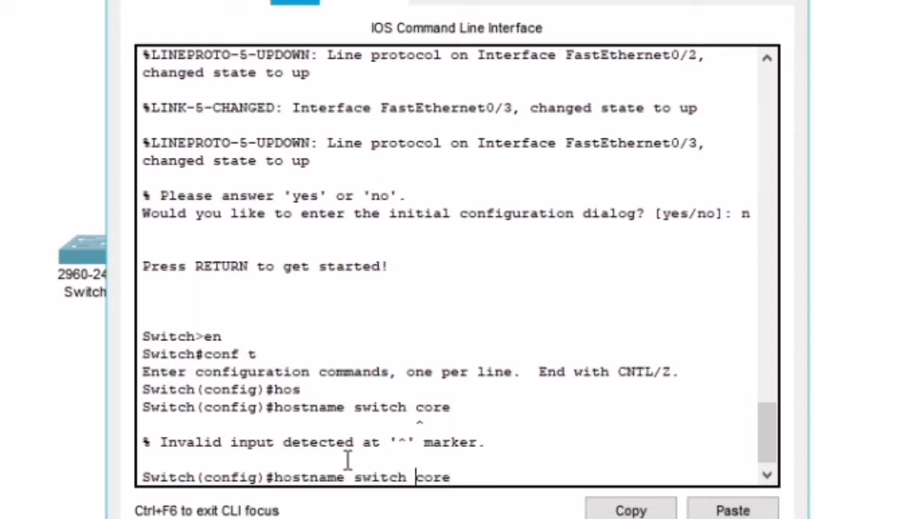
key("BackSpace")
key("Return")
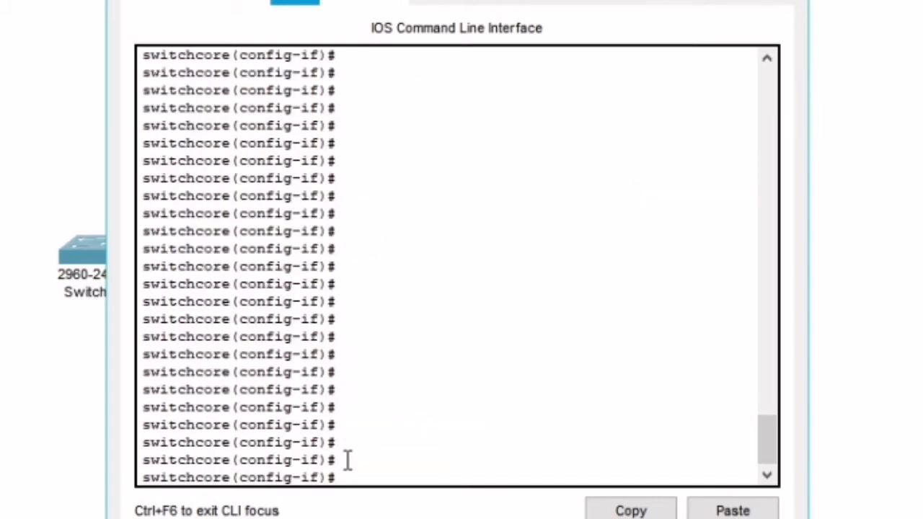
- Create VLAN 10 named guru on switchcore and exit VLAN configuration
type("vlan 10")
key("Return")
key("Return")
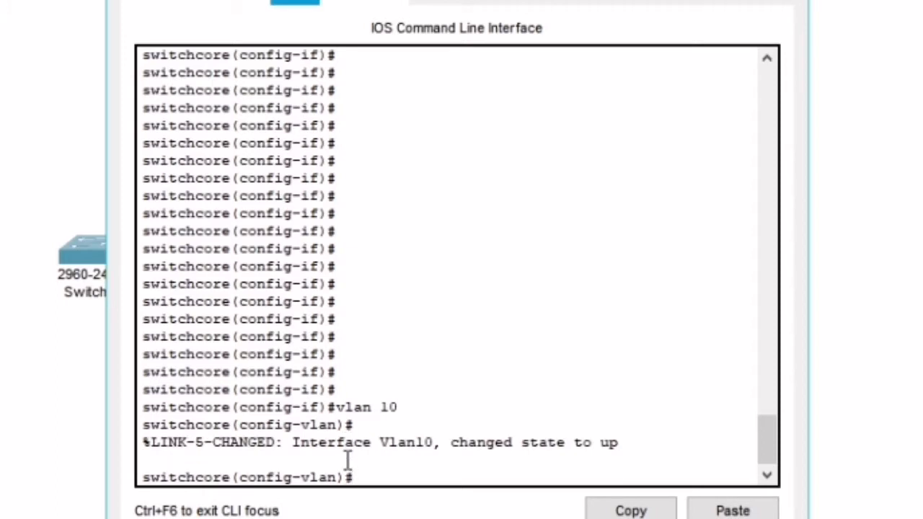
type("name guru")
key("Return")
type("ex")
key("Return")
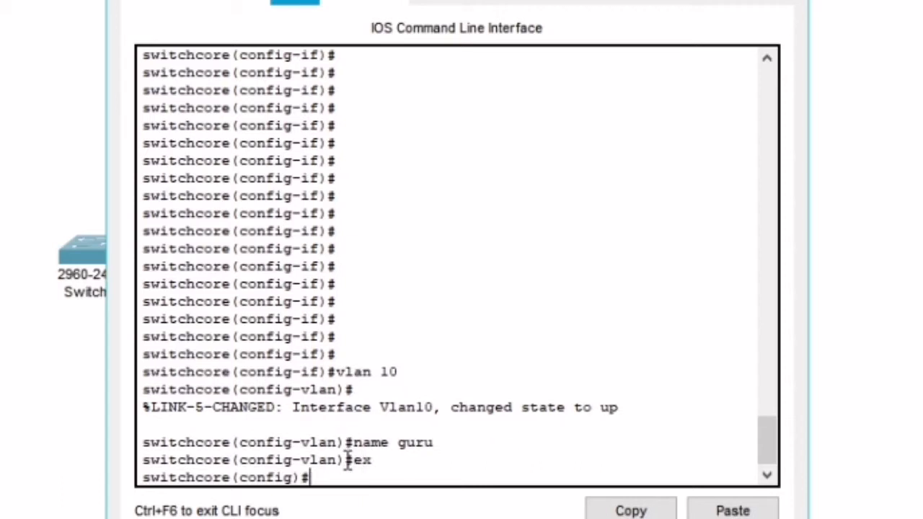
- Create VLAN 20 named kelas on switchcore and exit VLAN configuration
type("vlan 20")
key("Return")
type("na")
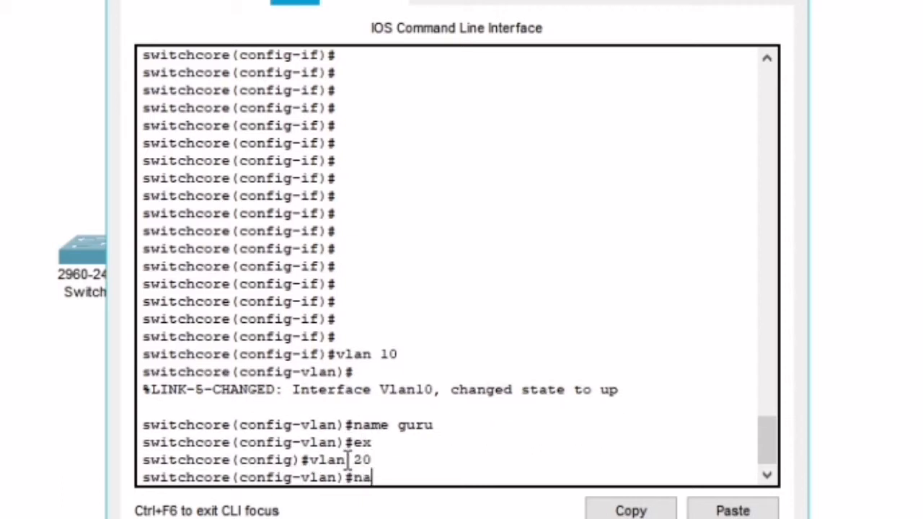
type("me kelas")
key("Return")
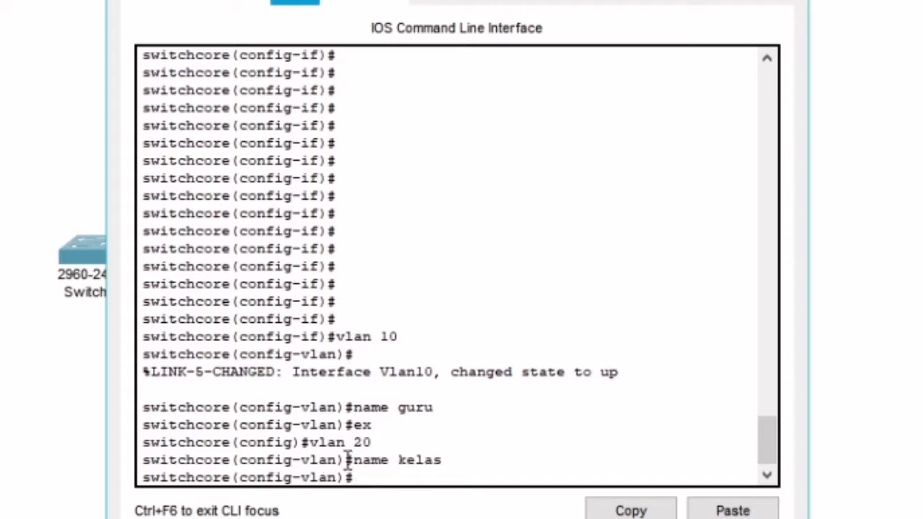
type("ex")
key("Return")
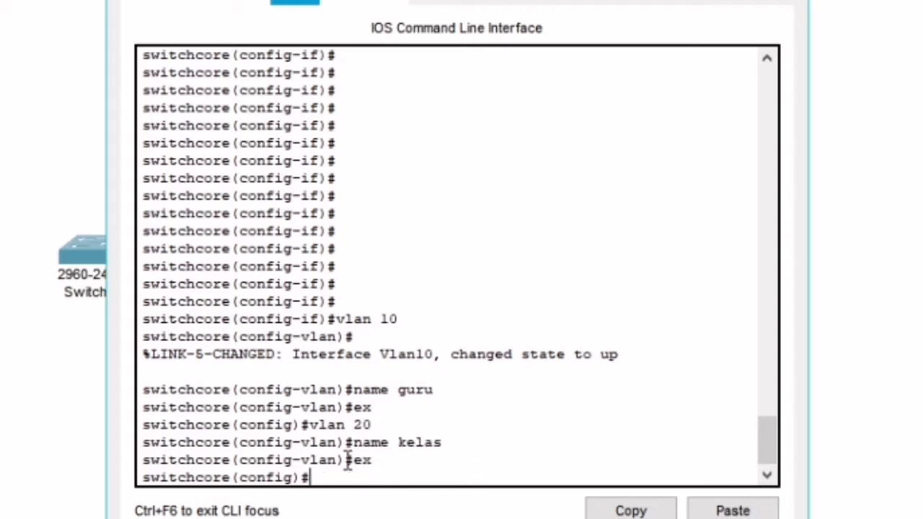
- Create VLAN 30 named tu on switchcore and exit VLAN configuration
type("vlan 30")
key("Return")
type("n")
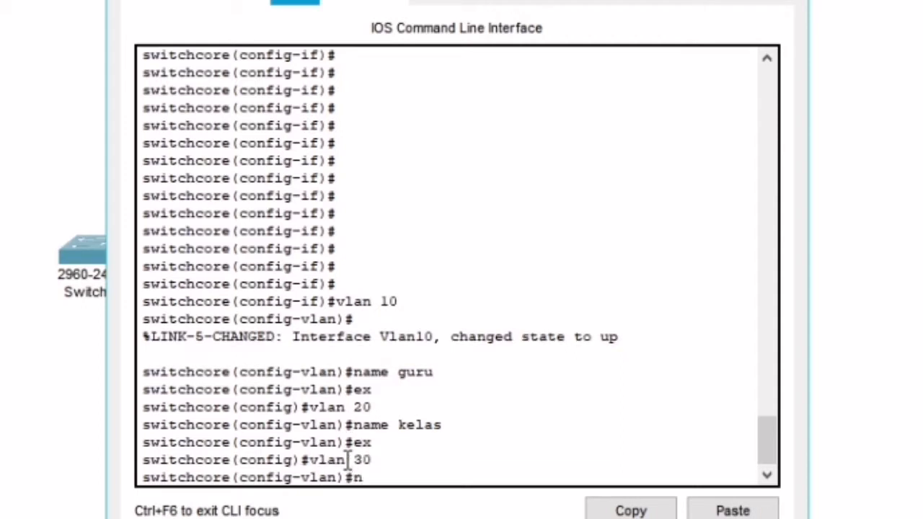
type("ame tu")
key("Return")
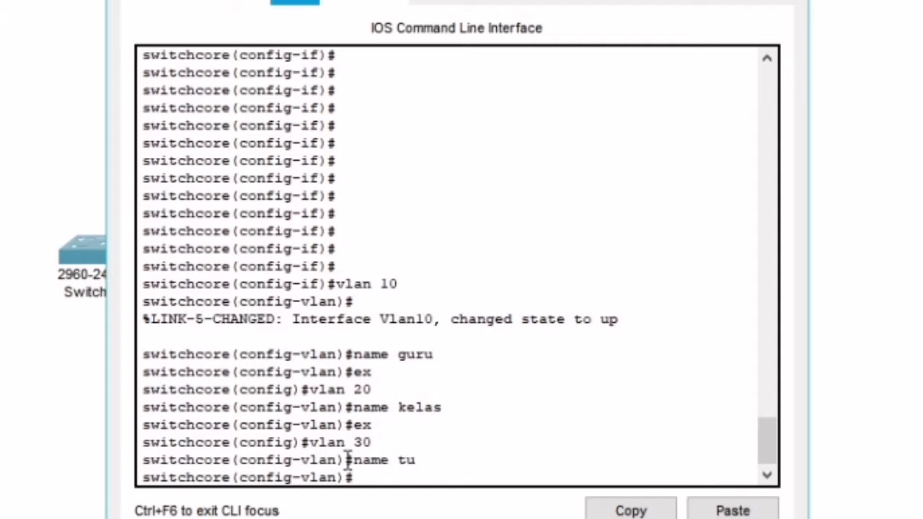
type("ex")
key("Return")
- List the configured VLANs with do show vlan and return to the configuration prompt
type("do show vlan")
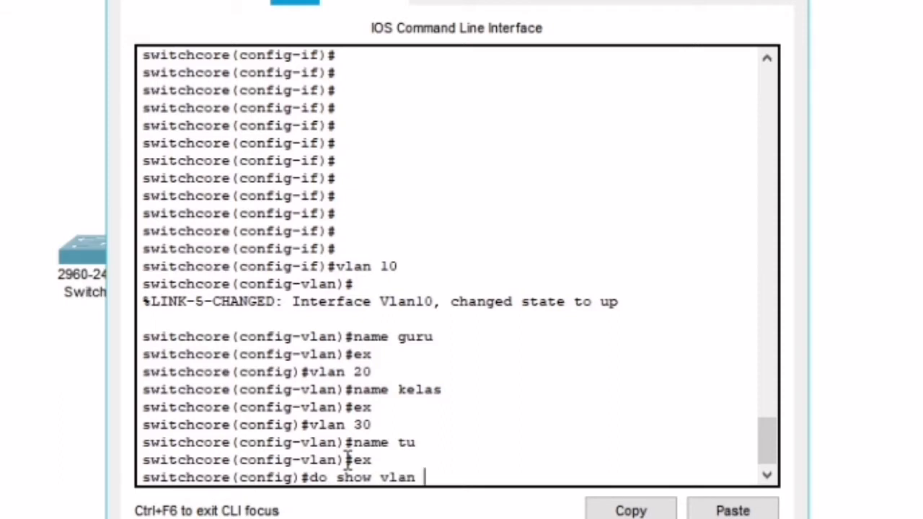
key("Return")
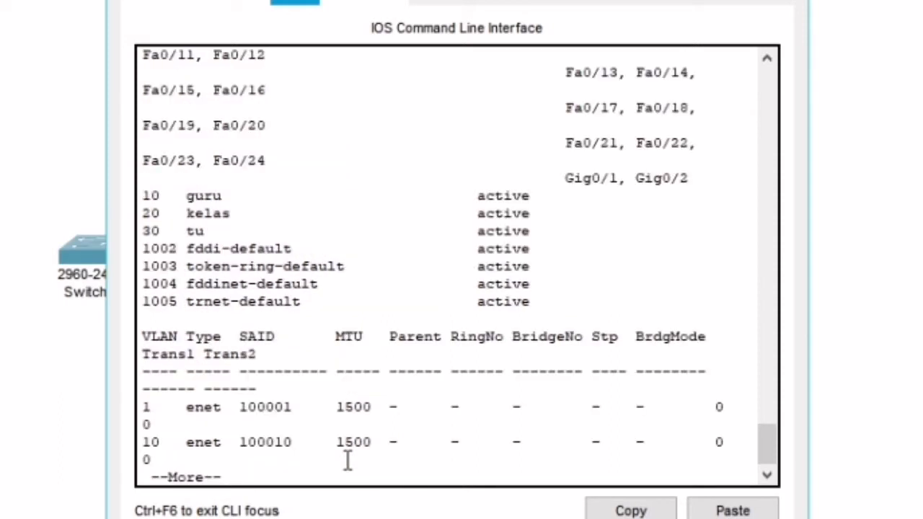
key("ctrl+c")
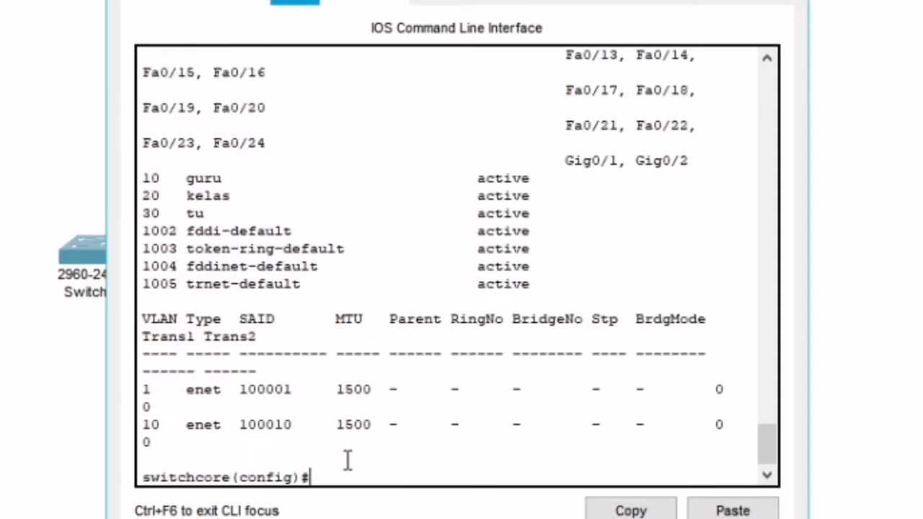
- Assign IP address 10.10.10.1 with mask 255.255.255.224 to interface VLAN 10
type("int vlan 10")
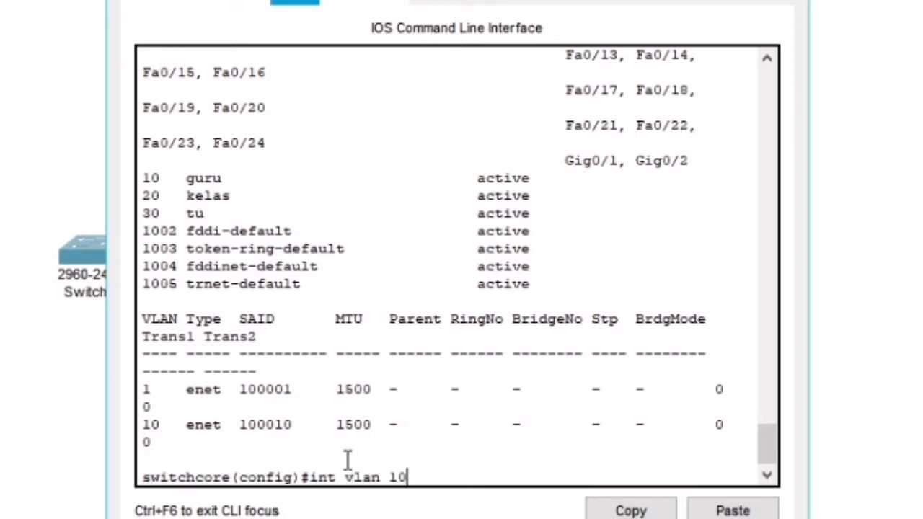
key("Return")
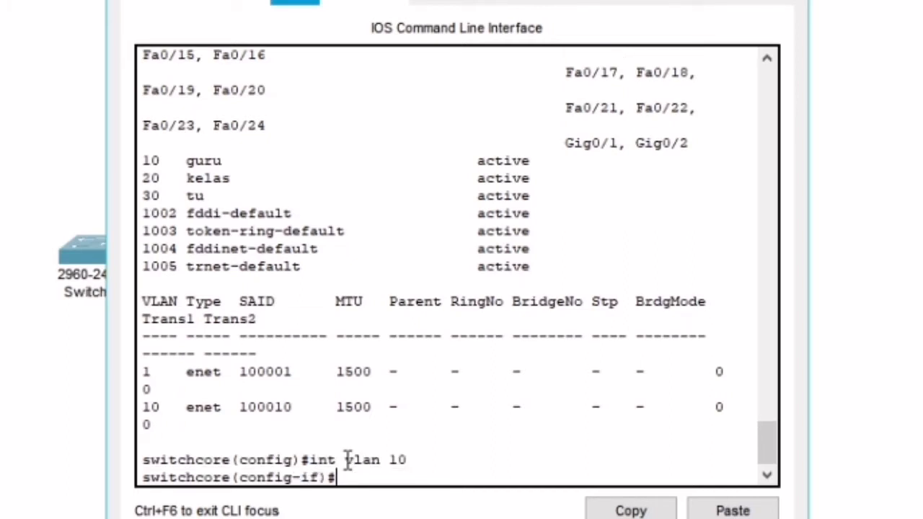
type("ip add 10.10")
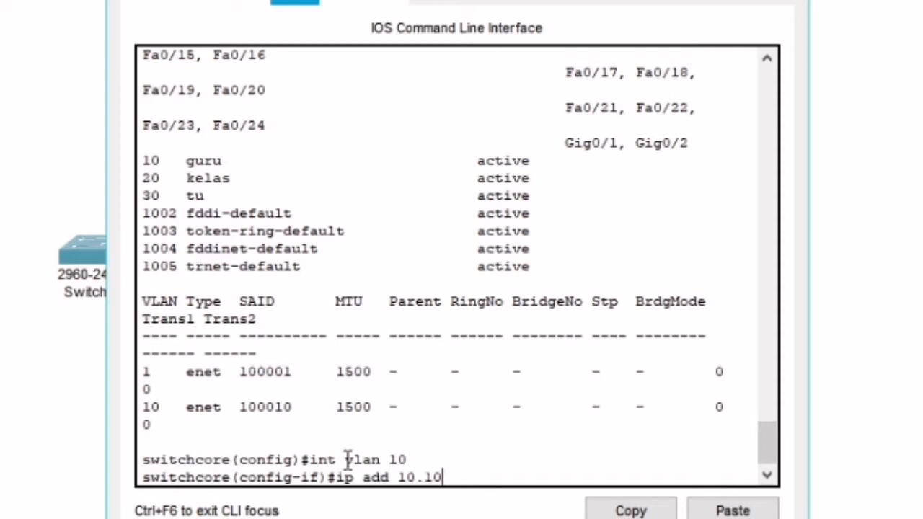
type(".10.1 255")
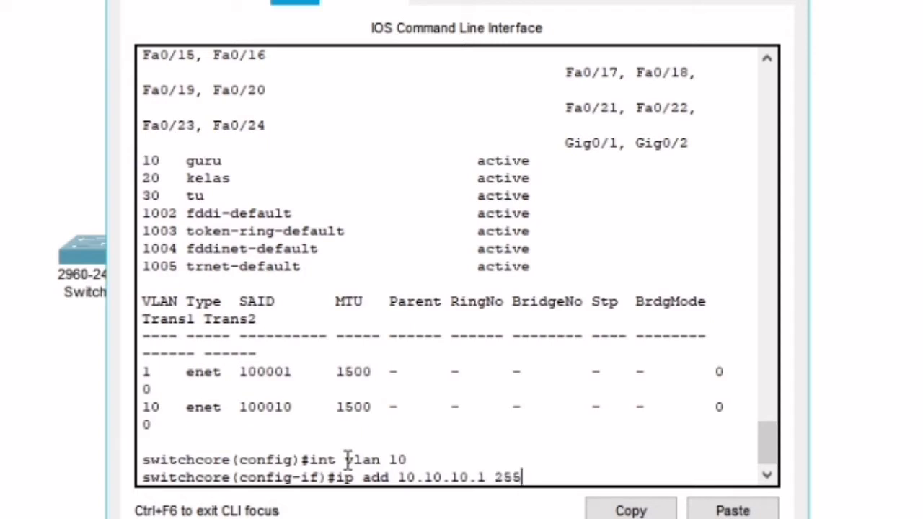
type(".255.255")
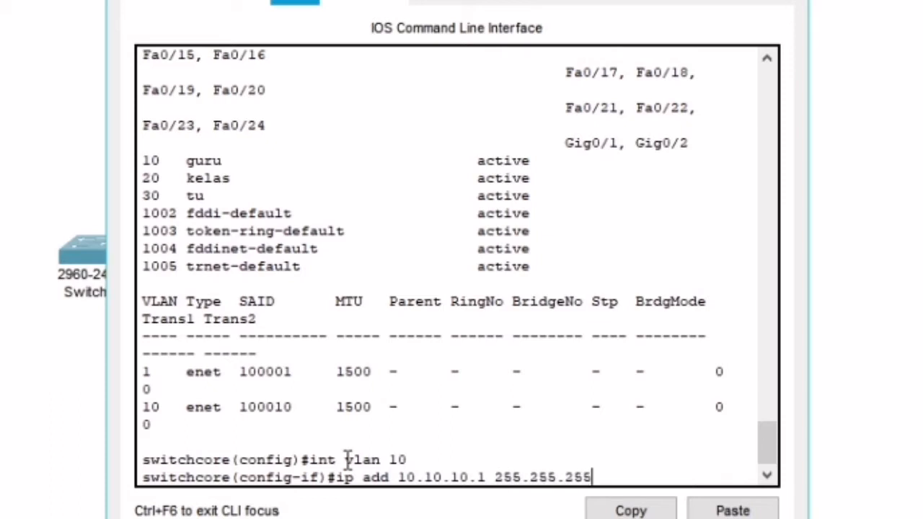
type(".224")
key("Return")
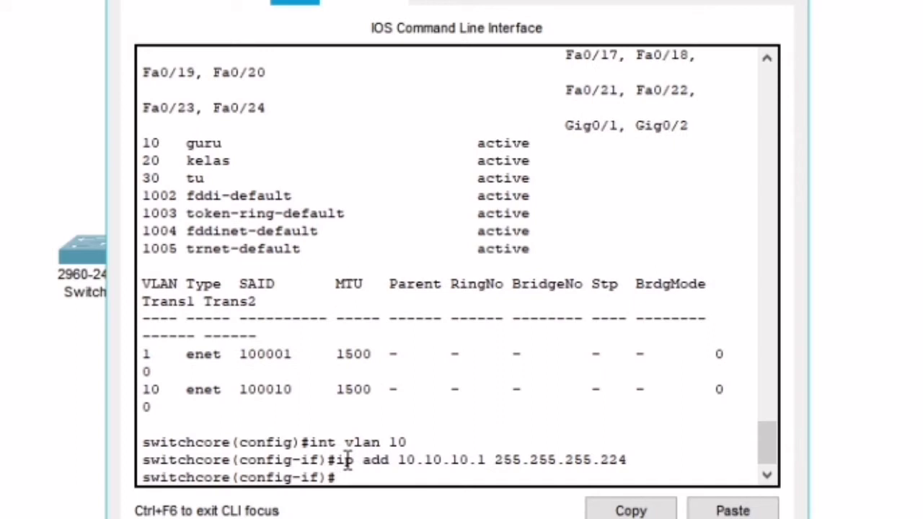
- Enable interface VLAN 10 with no shutdown and exit its interface configuration
type("no sh")
key("Tab")
key("Return")
type("ex")
key("Return")
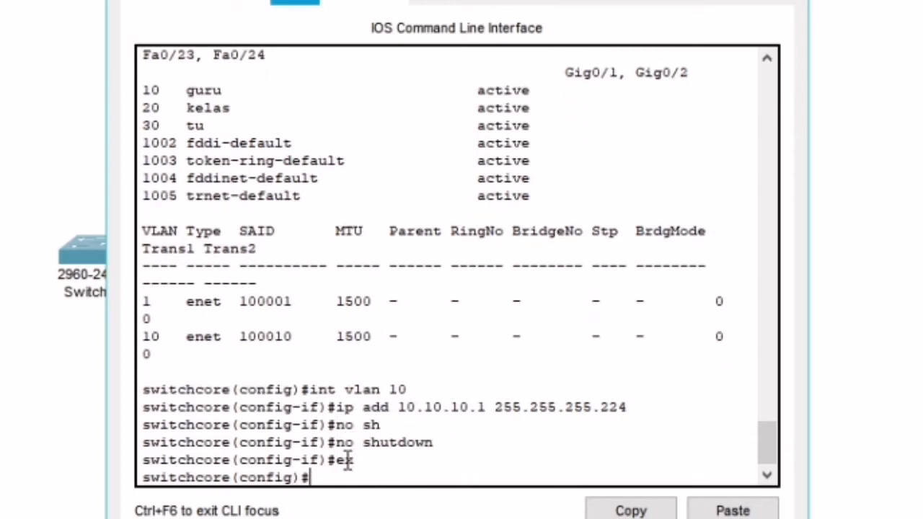
- Assign IP address 10.10.20.1 with mask 255.255.255.240 to interface VLAN 20 on switchcore
type("int vlan ")
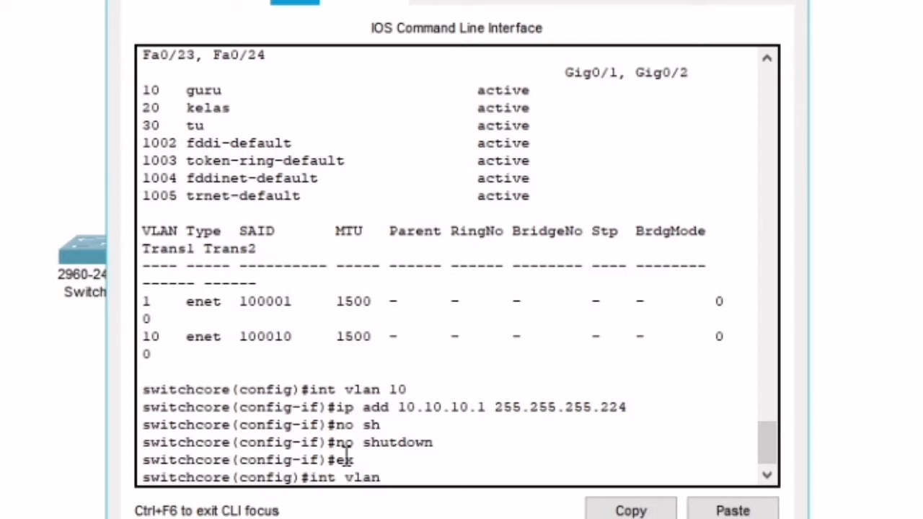
type("20")
key("Return")
key("Return")
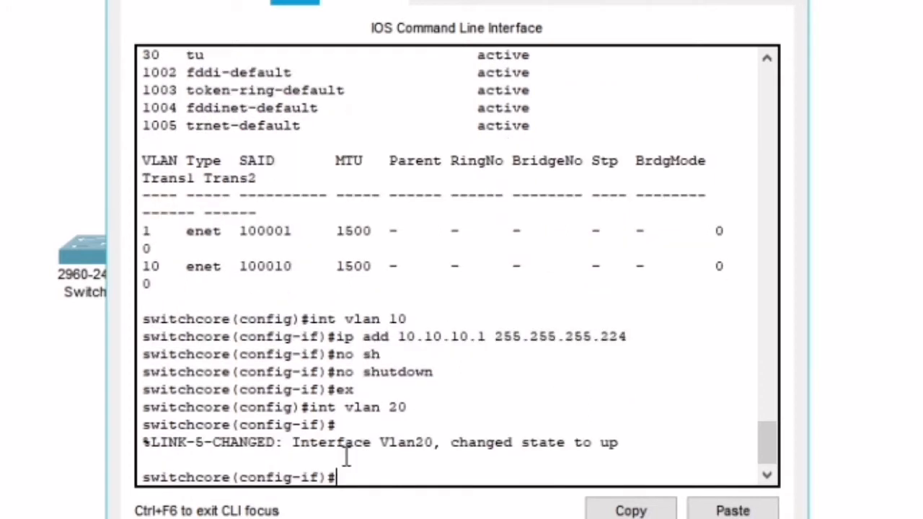
type("ip add 10.10.1")
key("BackSpace")
type("2")
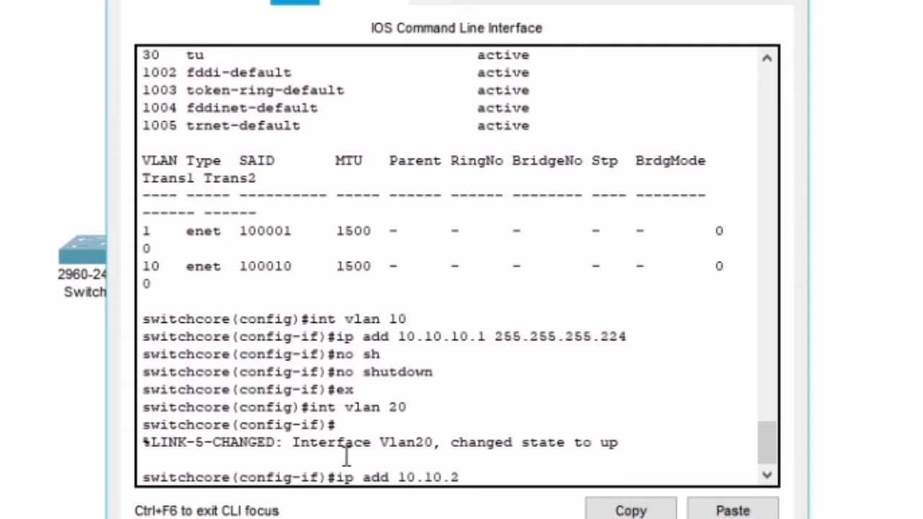
type("0.1 255.255.255.24")
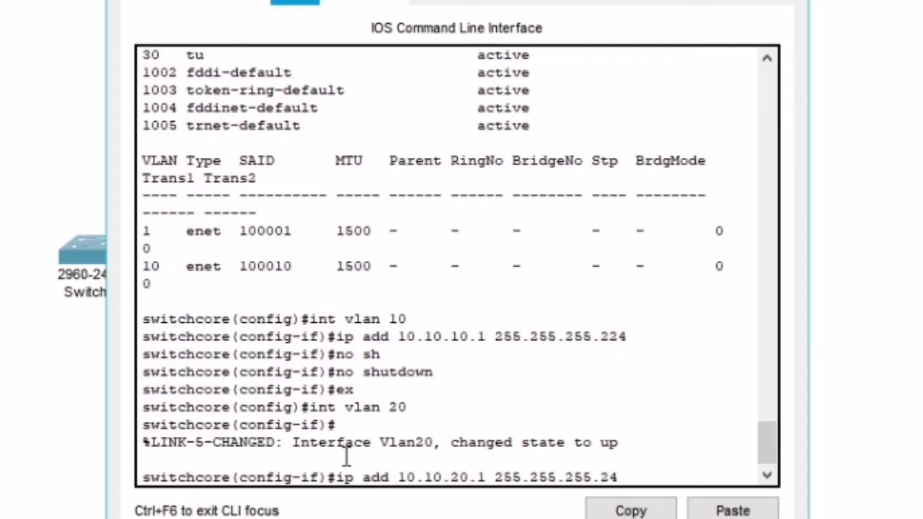
type("0")
key("Return")
- Enable interface VLAN 20 with no shutdown and exit its interface configuration
type("no")
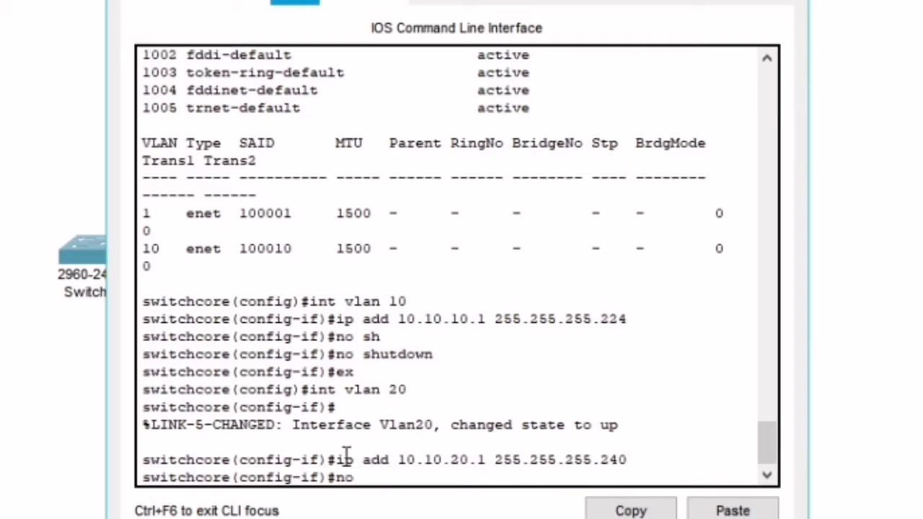
key("Tab")
type("s")
key("Tab")
type("h")
key("Tab")
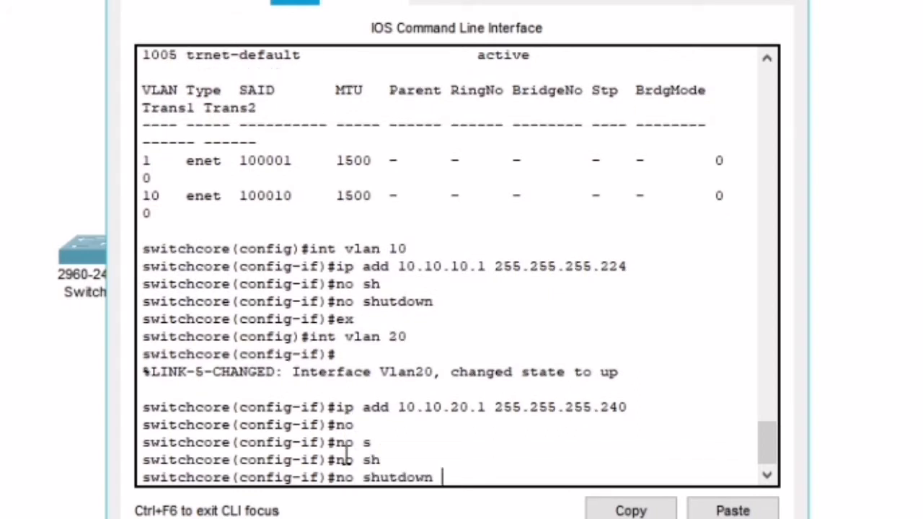
key("Return")
type("ex")
key("Return")
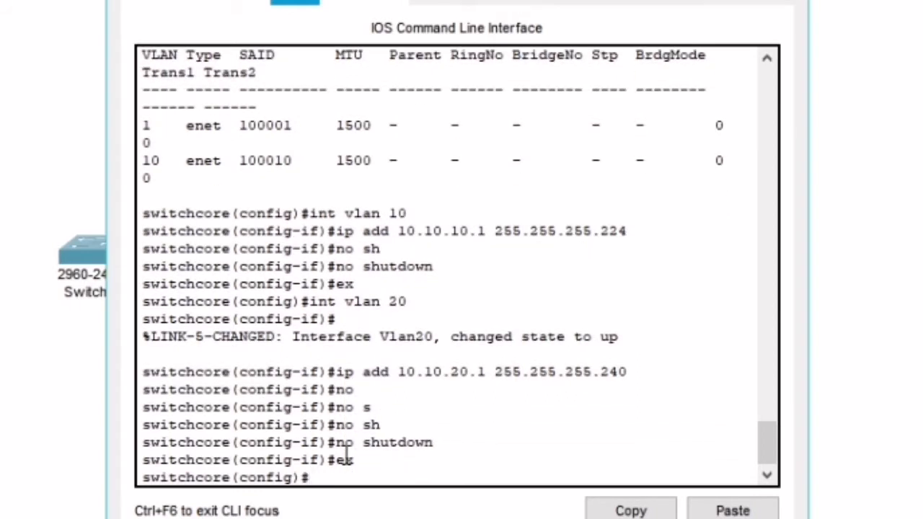
- Assign IP address 10.10.30.1 with mask 255.255.255.248 to interface VLAN 30 on switchcore
type("int vlan 30")
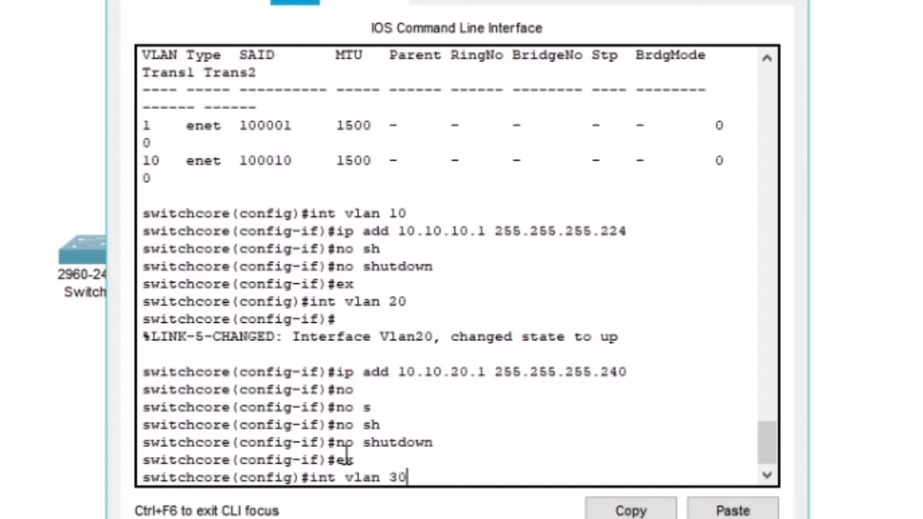
key("Return")
type("ip add ")
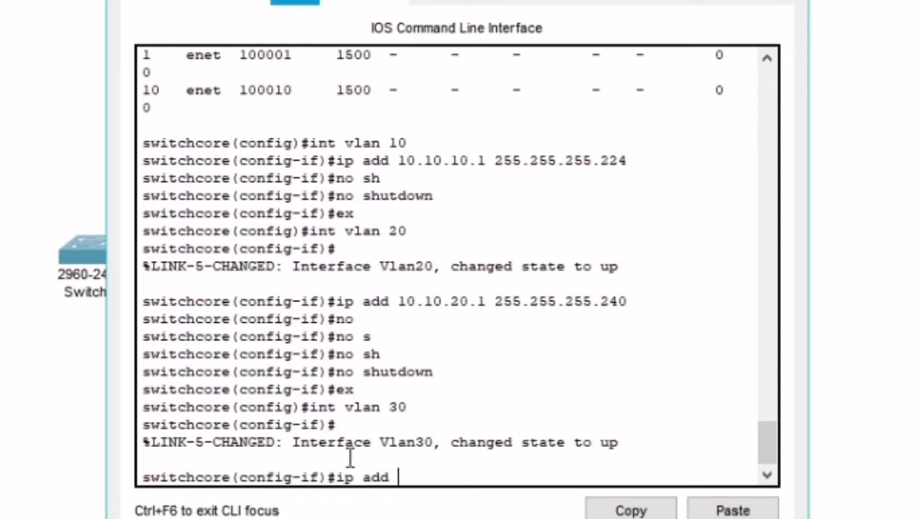
type("10.10.30.1 25")
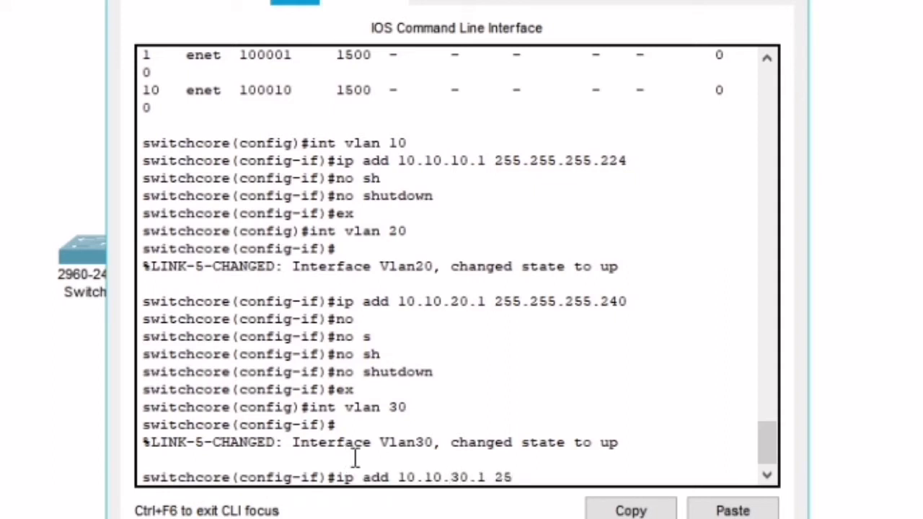
type("5.255.255.248")
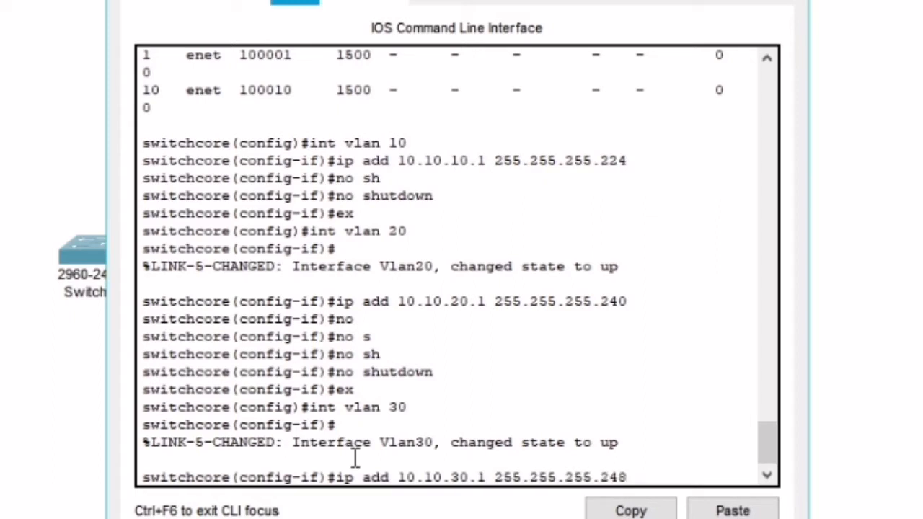
key("Return")
- Enable interface VLAN 30 with no shutdown and exit its interface configuration
type("no d")
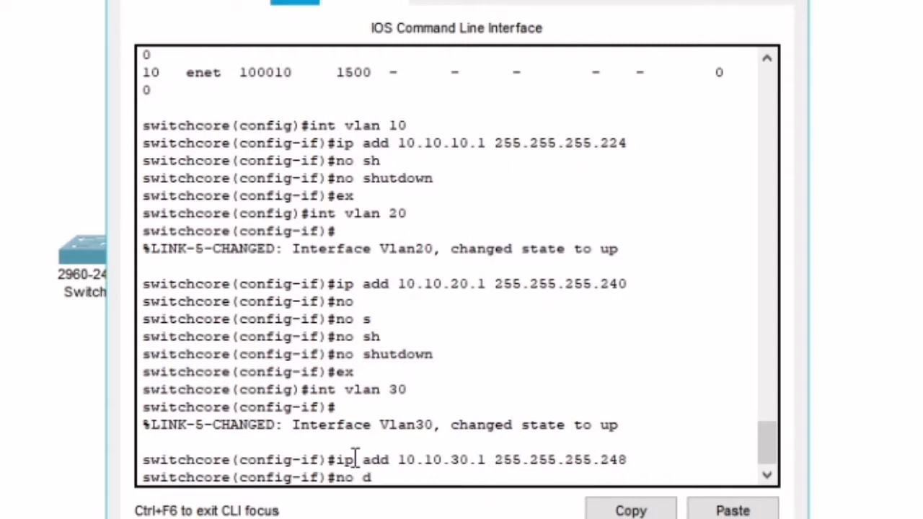
type("h")
key("Tab")
key("Return")
type("ex")
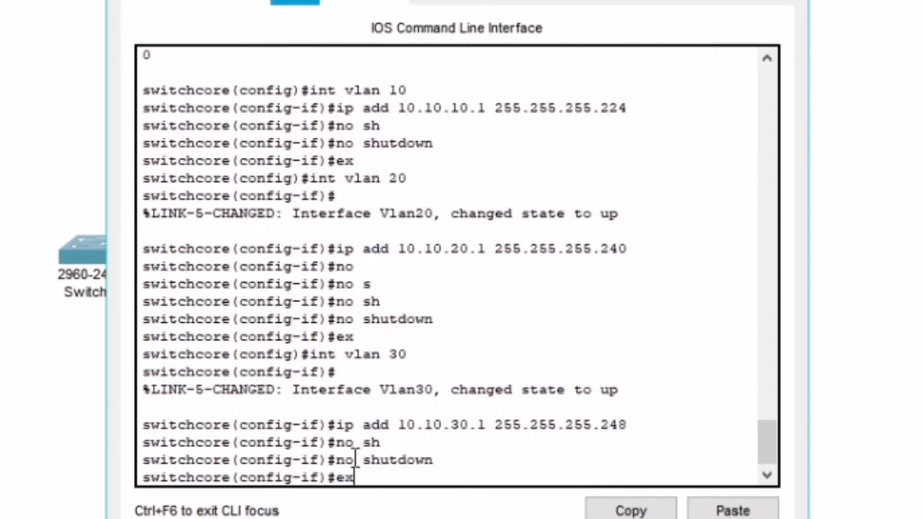
key("Return")
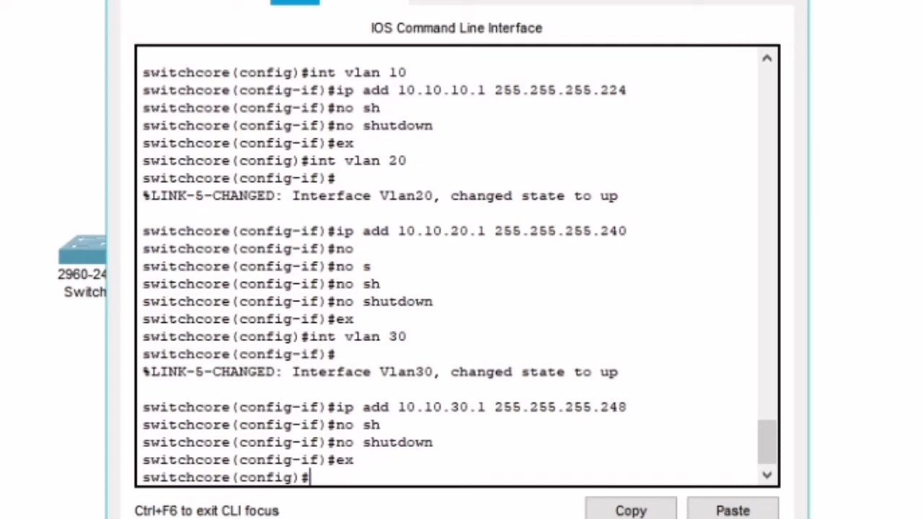
- Close and reopen the multilayer switch's window, and set its VTP mode to server
left_click(792, 1)
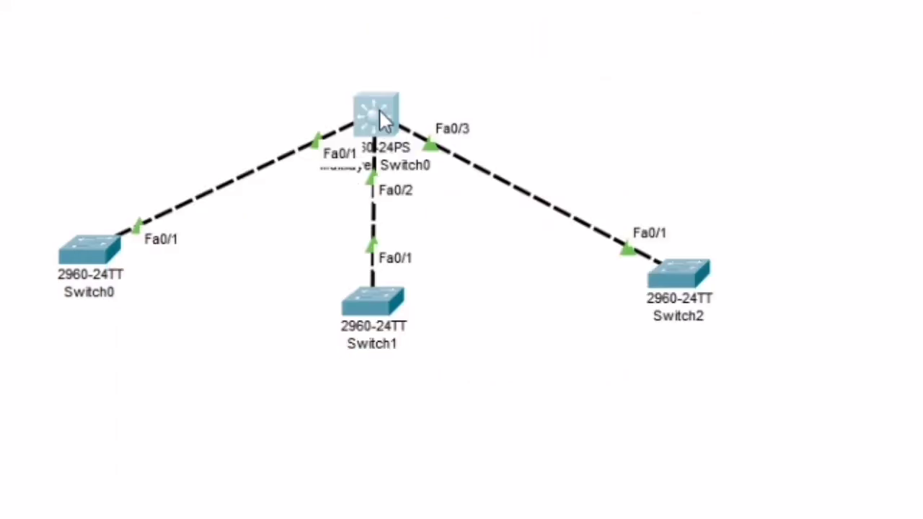
mouse_move(378, 109)
left_click(376, 113)
type("vt")
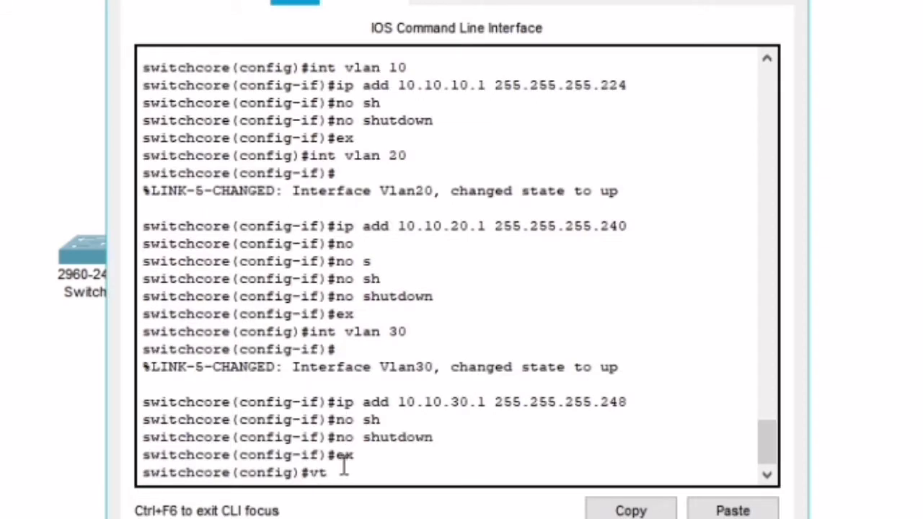
type("p mode server")
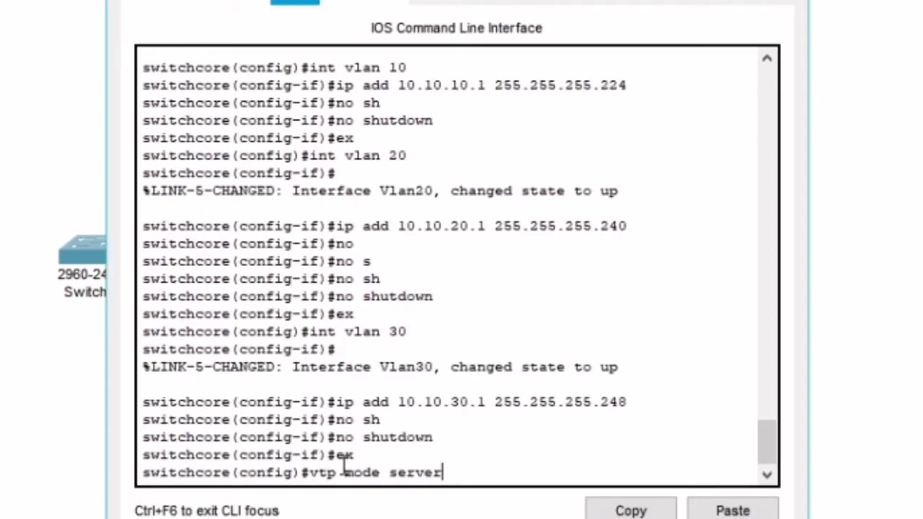
key("Return")
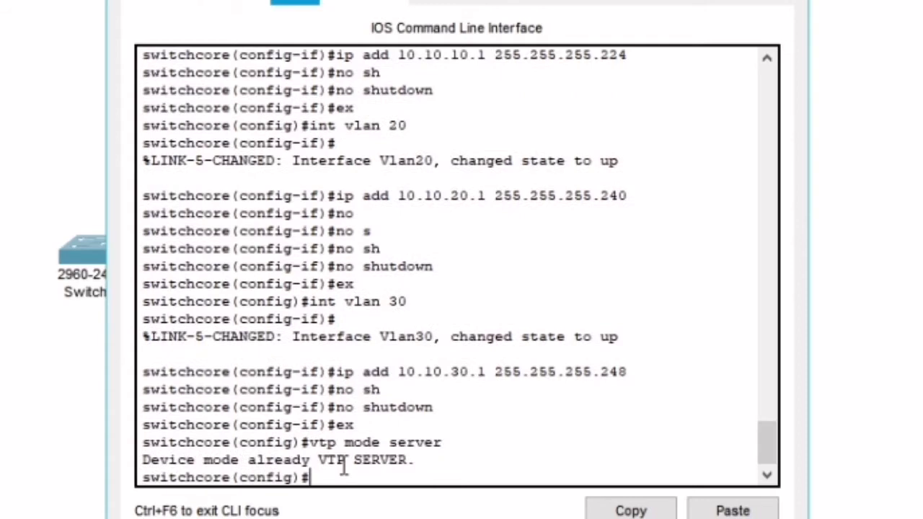
- Set the VTP domain to kel.com and the VTP version to 2 on switchcore
type("vtp dom")
key("Tab")
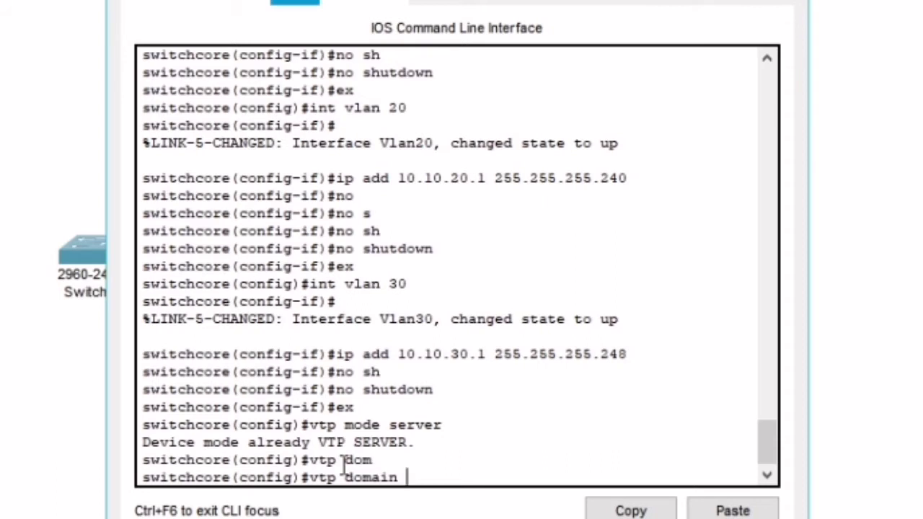
type("kel.com")
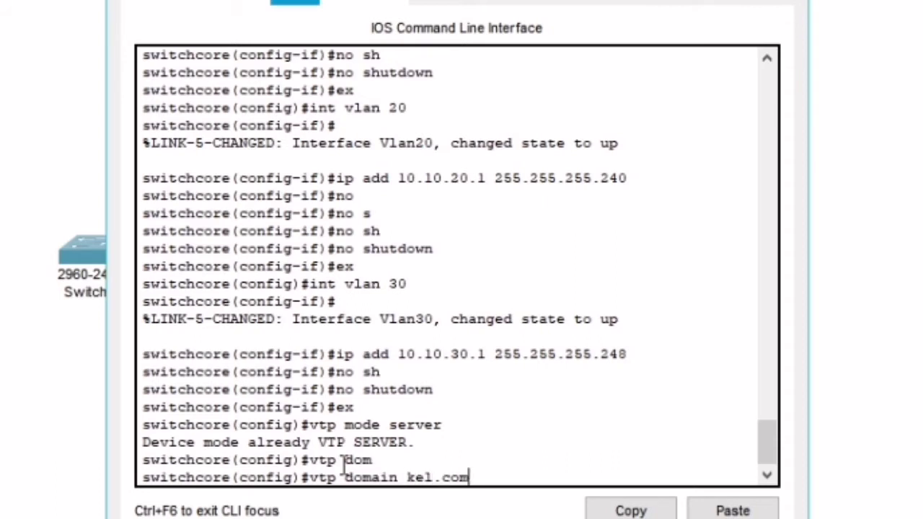
key("Return")
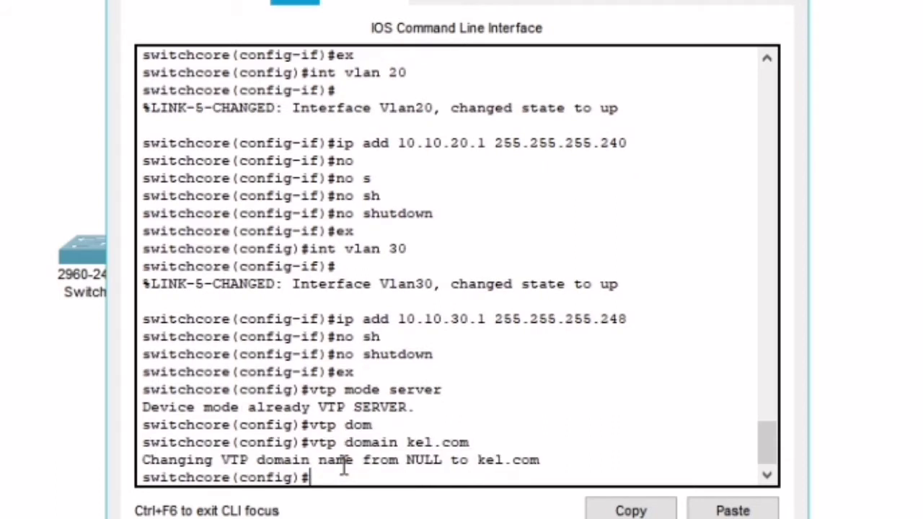
type("vtp ver")
key("Tab")
type("2")
key("Return")
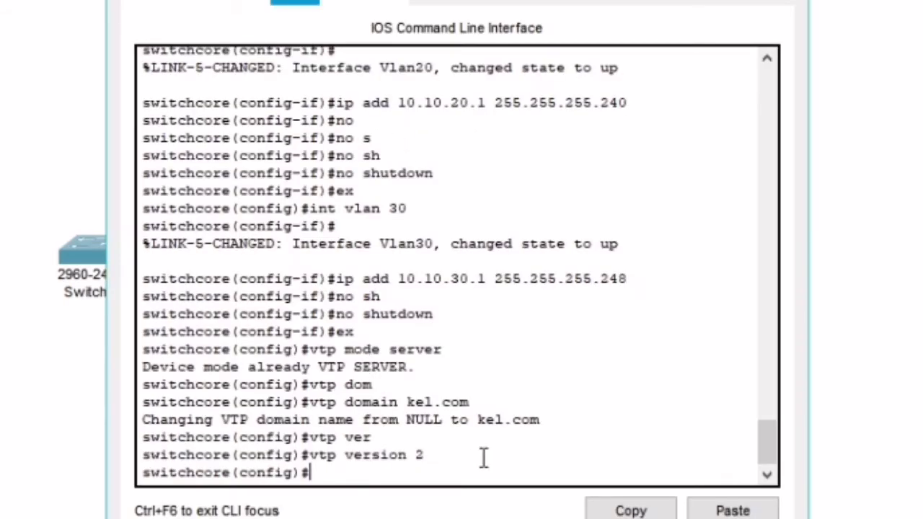
- Set the trunk encapsulation to dot1q on switchcore's interface range fa0/1-3
type("int ra f")
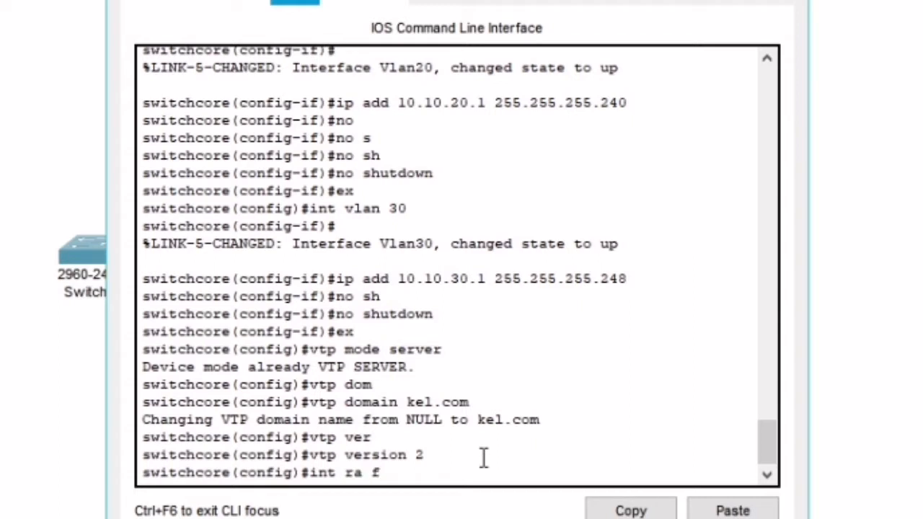
type("a0/1-3")
key("Return")
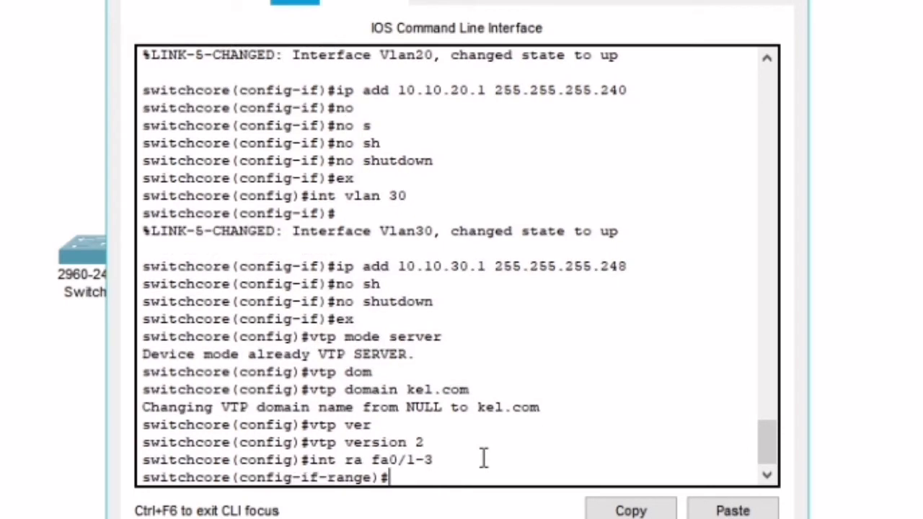
type("switc")
key("Tab")
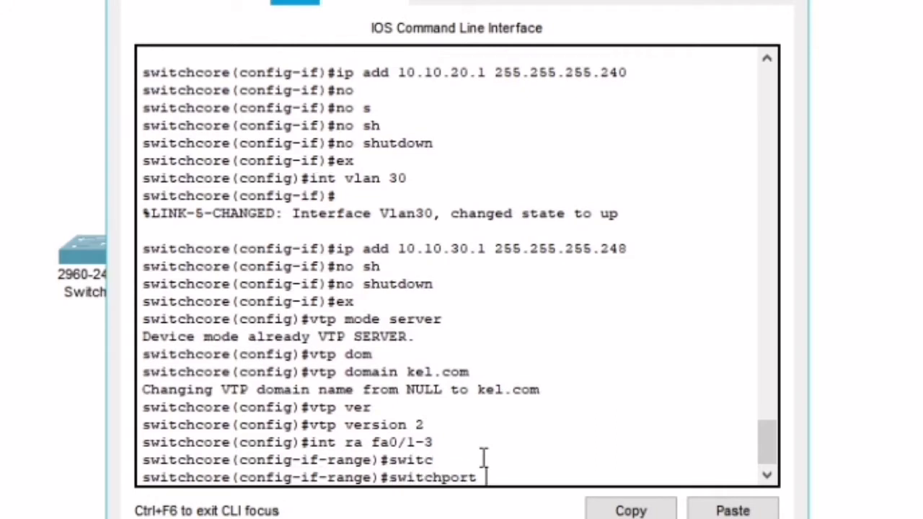
type("t")
key("Tab")
type("en")
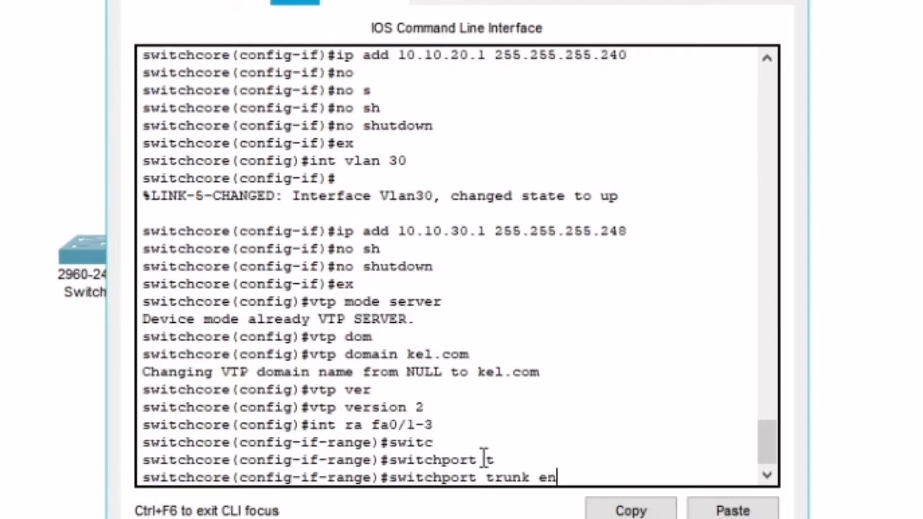
key("Tab")
type("d")
key("Tab")
key("Return")
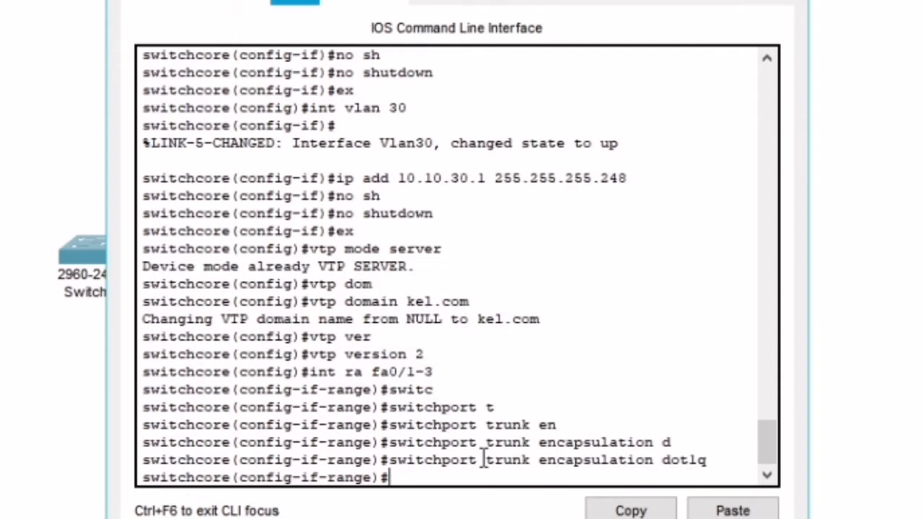
- Set the interface range fa0/1-3 to switchport mode trunk and exit the range configuration
type("swi")
key("Tab")
type("m")
key("Tab")
type("t")
key("Tab")
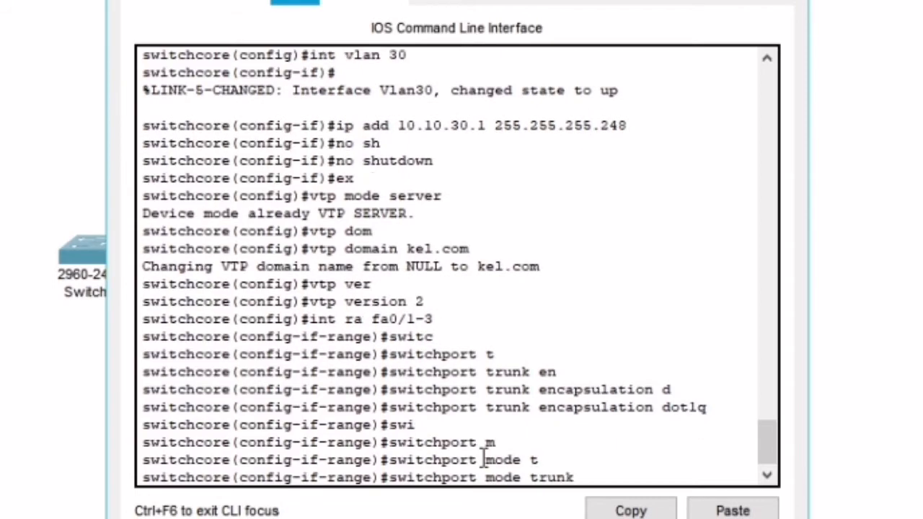
key("Return")
key("Return")
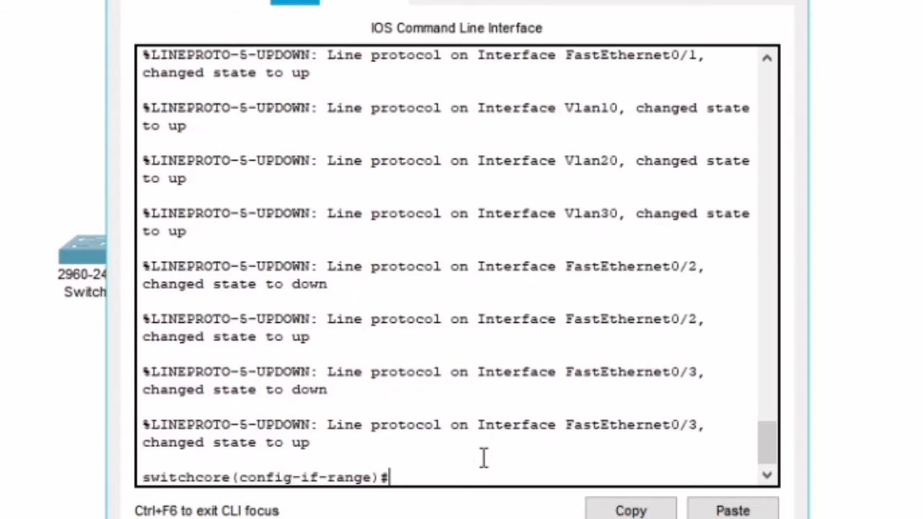
type("ex")
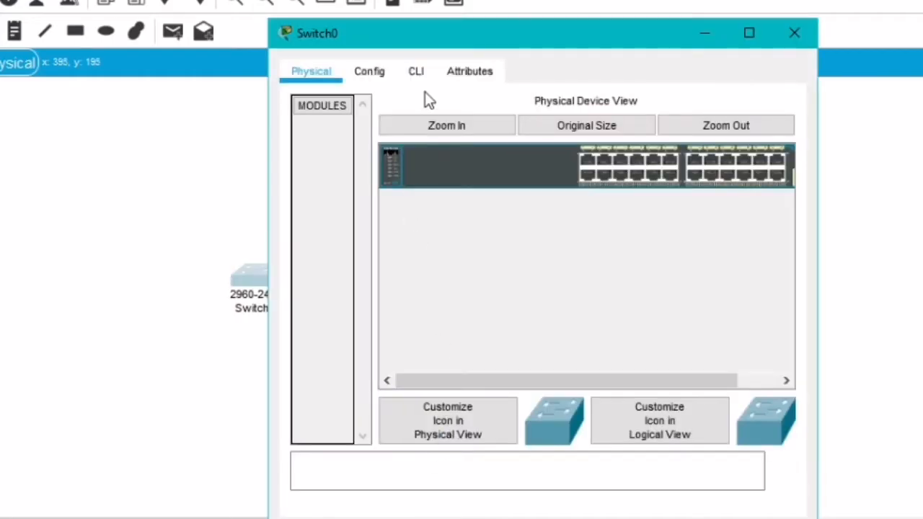
- Open Switch0's command line, enter privileged and global configuration mode, and enter interface configuration for fa0/1
left_click(418, 75)
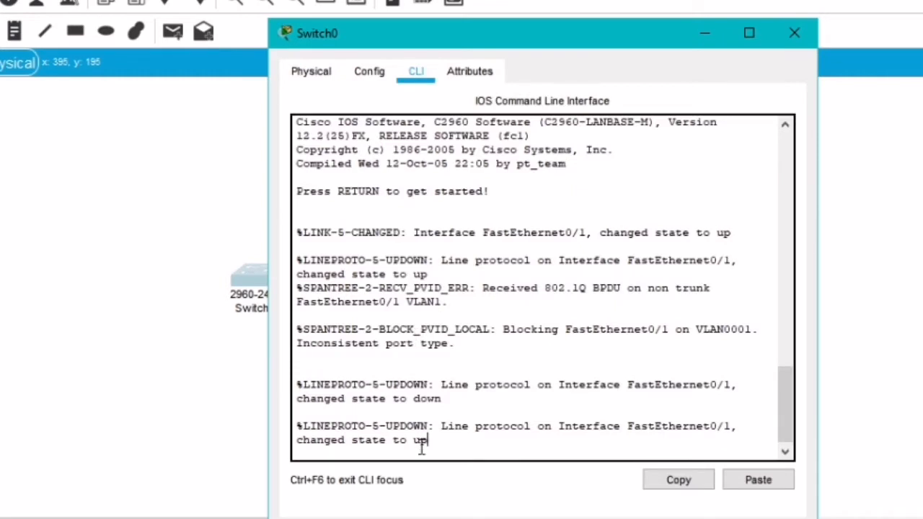
key("Return")
type("en")
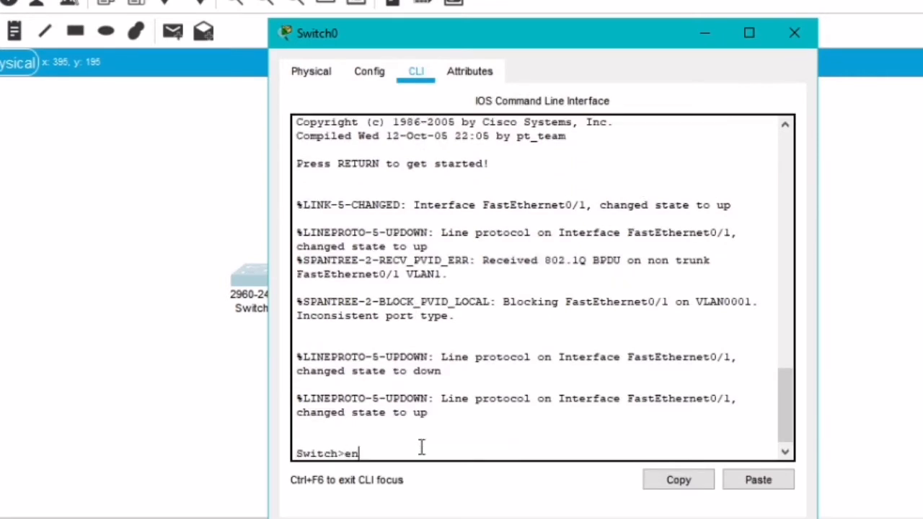
key("Return")
type("conf t")
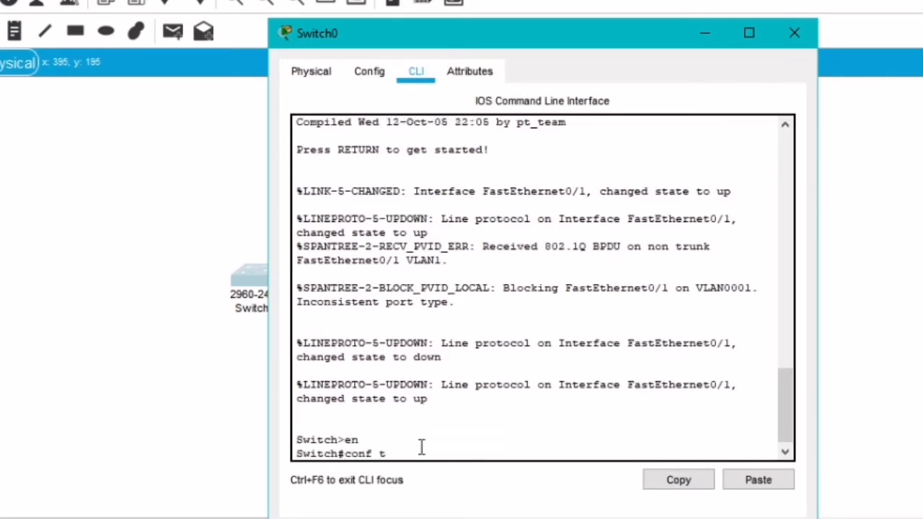
key("Return")
type("in")
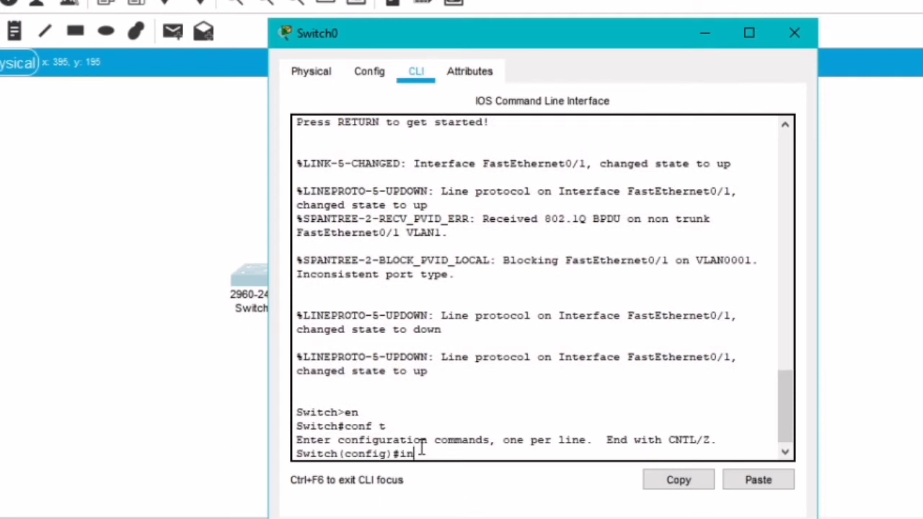
type("t fa 0/1")
key("Return")
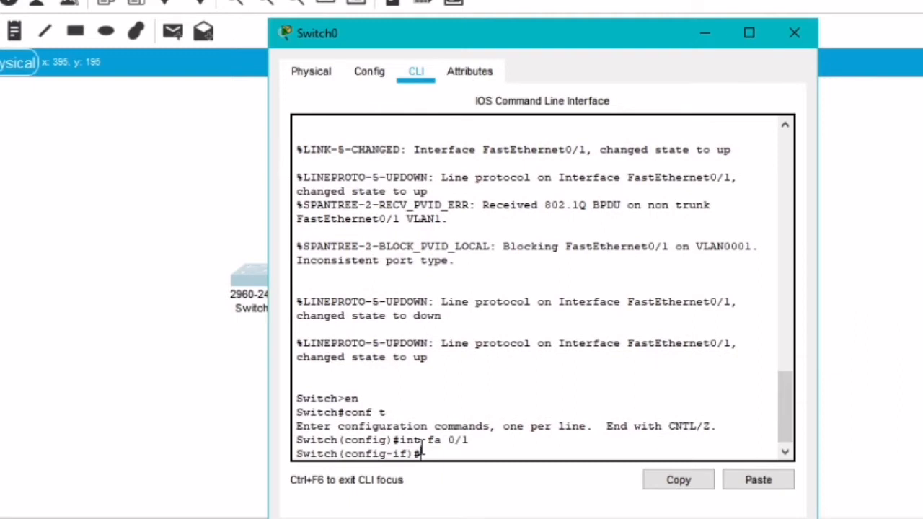
- Set Switch0's interface fa0/1 to switchport mode trunk, then exit the interface configuration and close the switch window
type("swoi")
key("Tab")
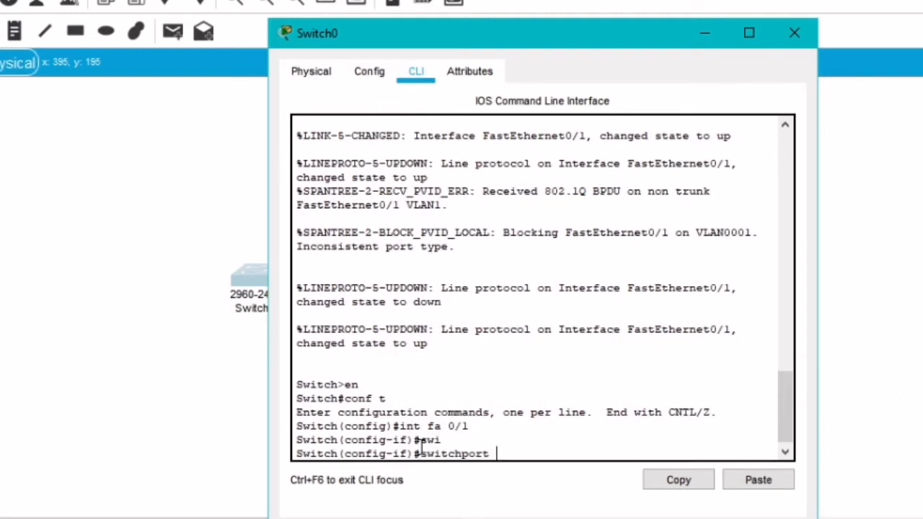
type("m")
key("Tab")
type("t")
key("Tab")
key("Return")
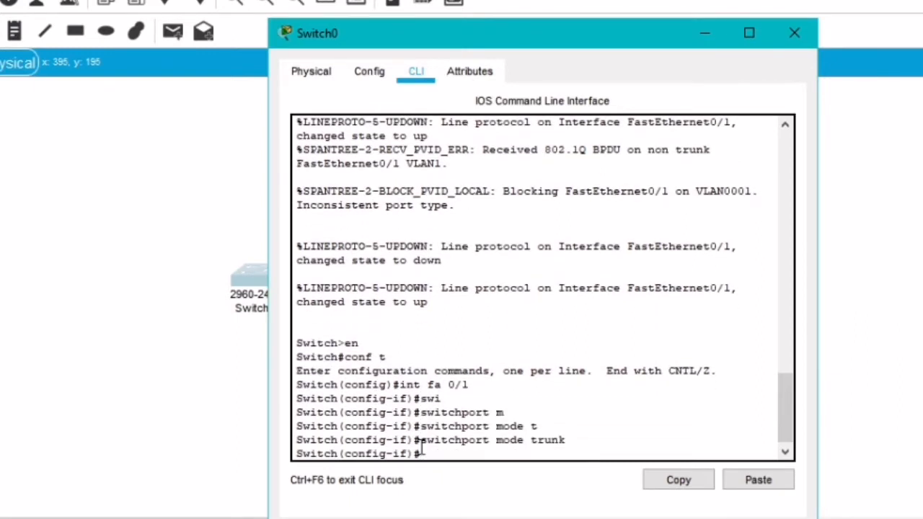
type("ex")
key("Return")
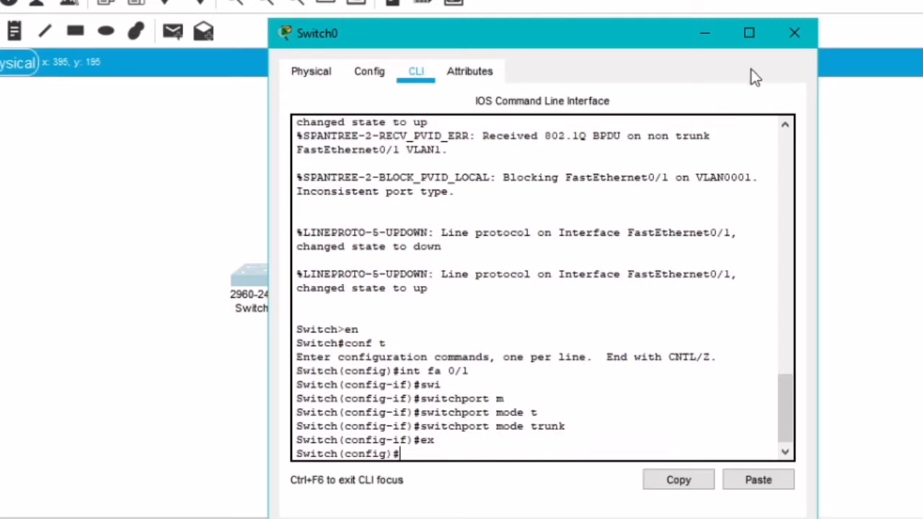
left_click(795, 34)
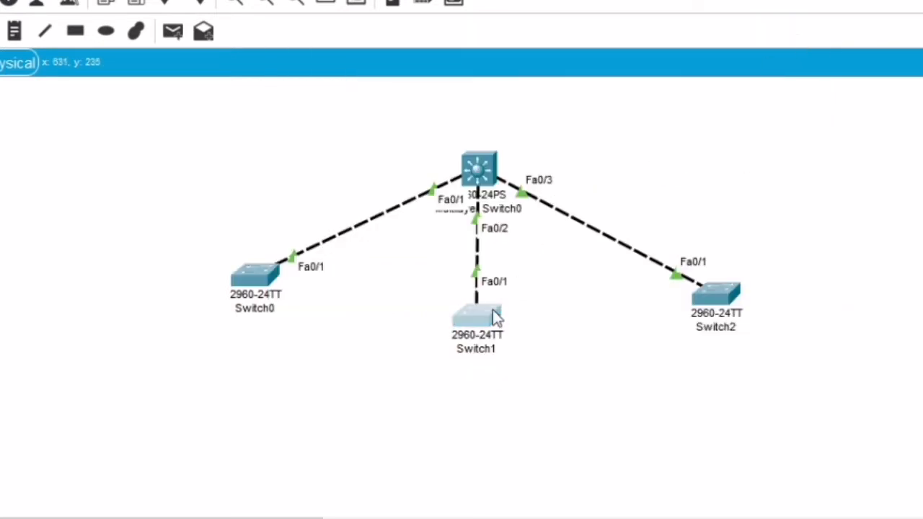
- Open Switch1's command line and enter privileged mode
left_click(494, 311)
left_click(416, 71)
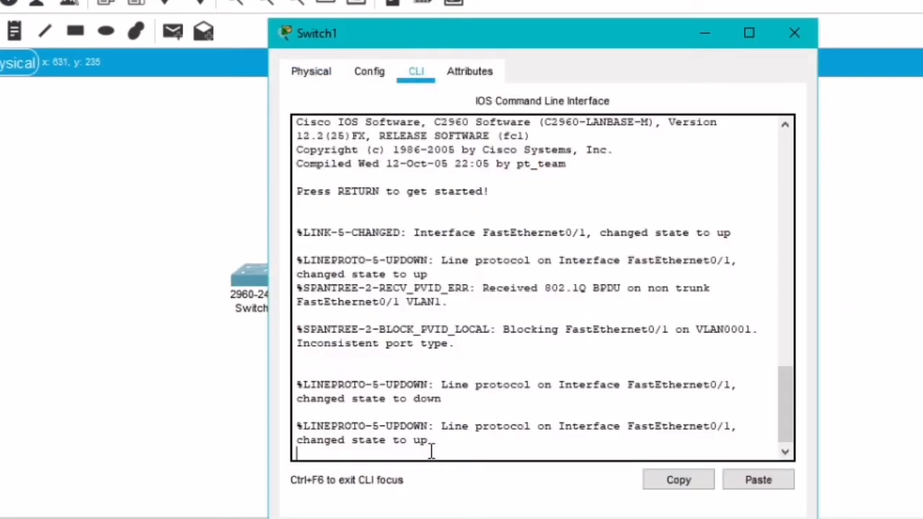
key("Return")
type("en")
key("Return")
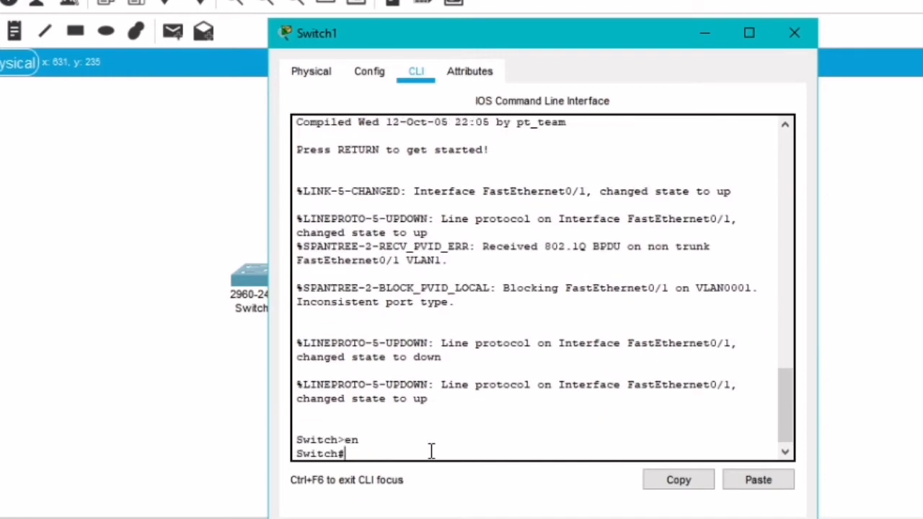
- Try to enter interface configuration for fa0/1 directly from Switch1's privileged mode, then clear the recalled command
type("int fa 0/1")
key("Return")
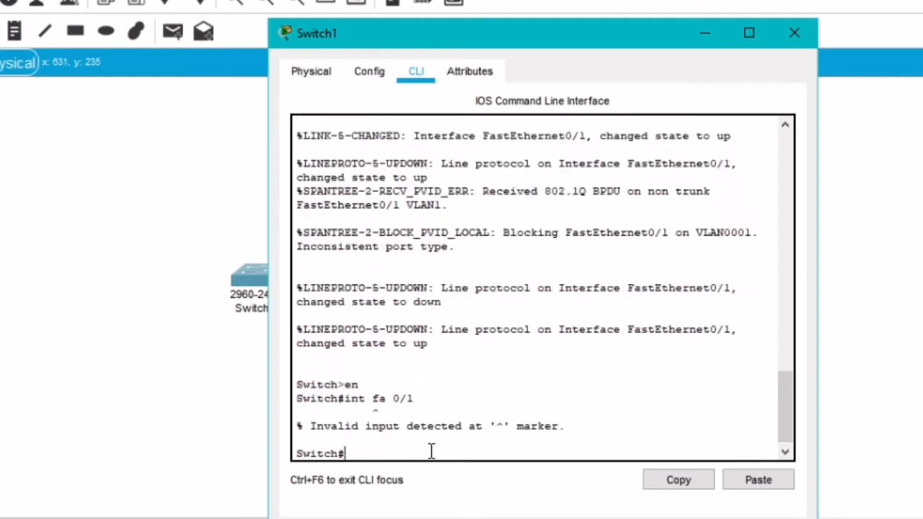
key("Up")
key("BackSpace")
key("BackSpace")
key("BackSpace")
key("BackSpace")
key("BackSpace")
key("BackSpace")
key("BackSpace")
key("BackSpace")
key("BackSpace")
key("BackSpace")
- Enter global configuration mode on Switch1 and open the interface configuration for fa0/1
type("conf t")
key("Return")
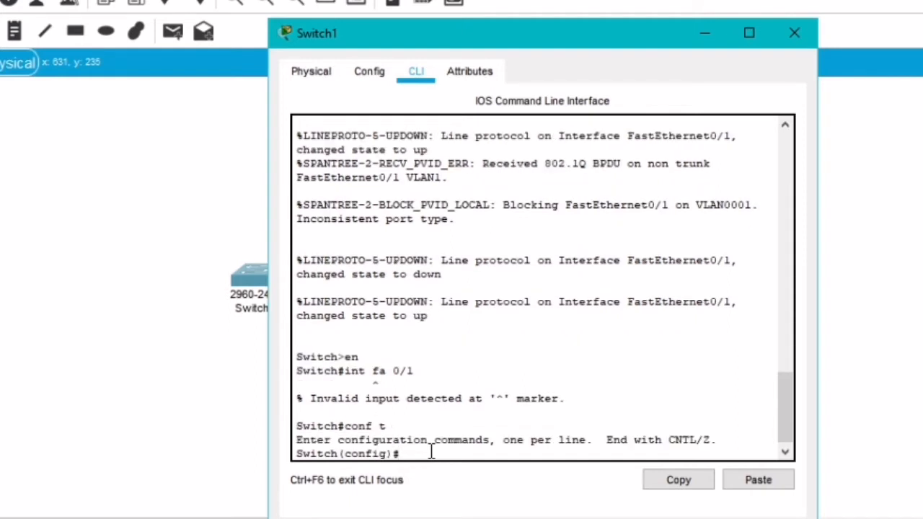
type("int fs0/1")
key("Return")
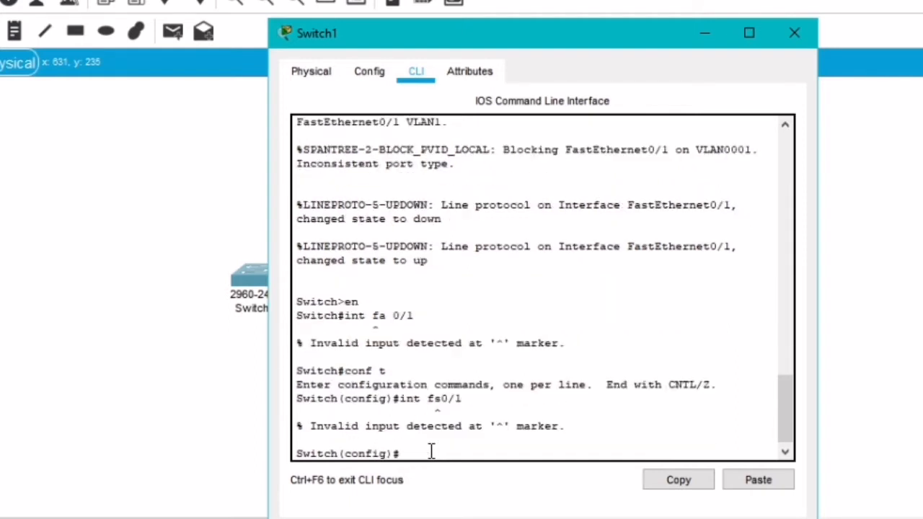
key("Up")
key("Left")
key("Left")
key("Left")
key("BackSpace")
type("a")
key("Return")
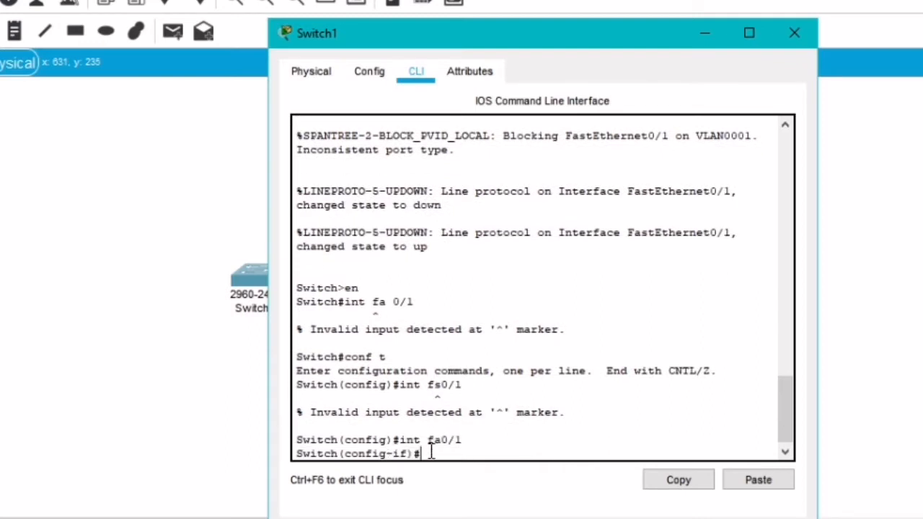
- Set Switch1's interface fa0/1 to switchport mode trunk, exit the interface configuration and close the switch window
type("sw")
key("Tab")
type("m")
key("Tab")
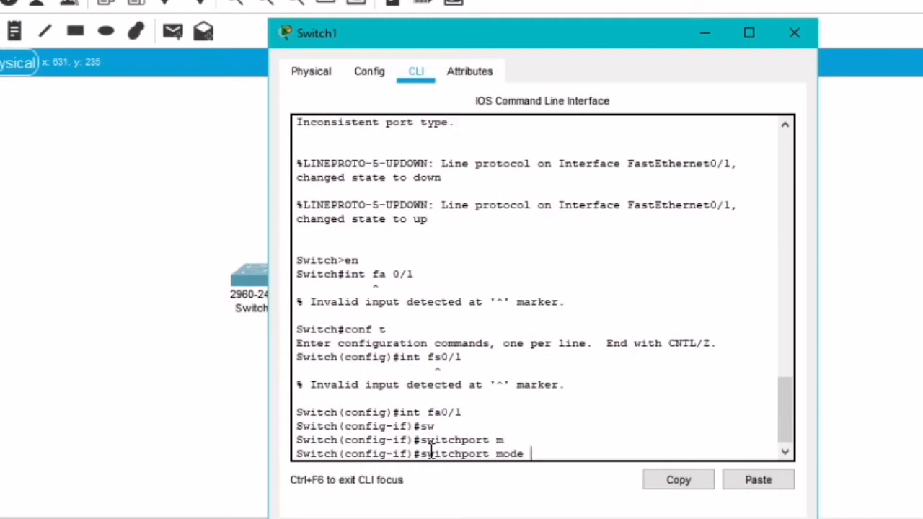
type("t")
key("Tab")
key("Return")
type("e")
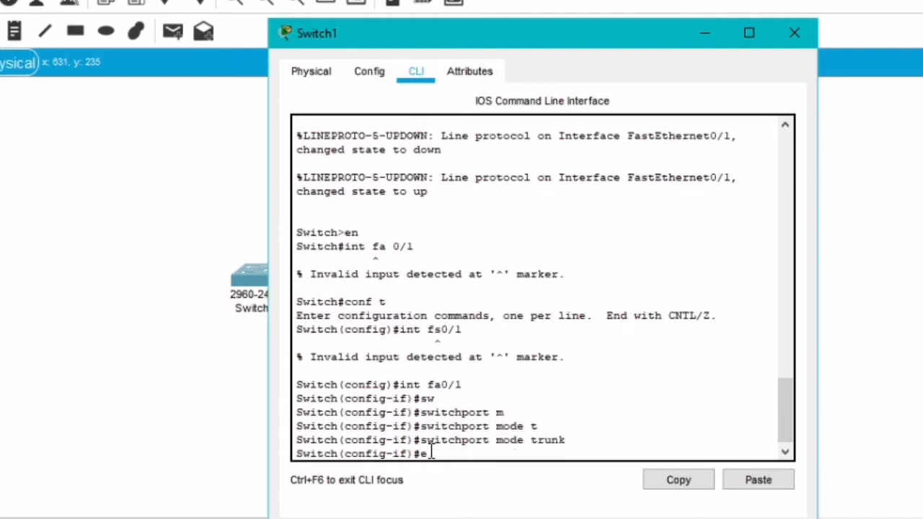
type("x")
key("Return")
left_click(796, 33)
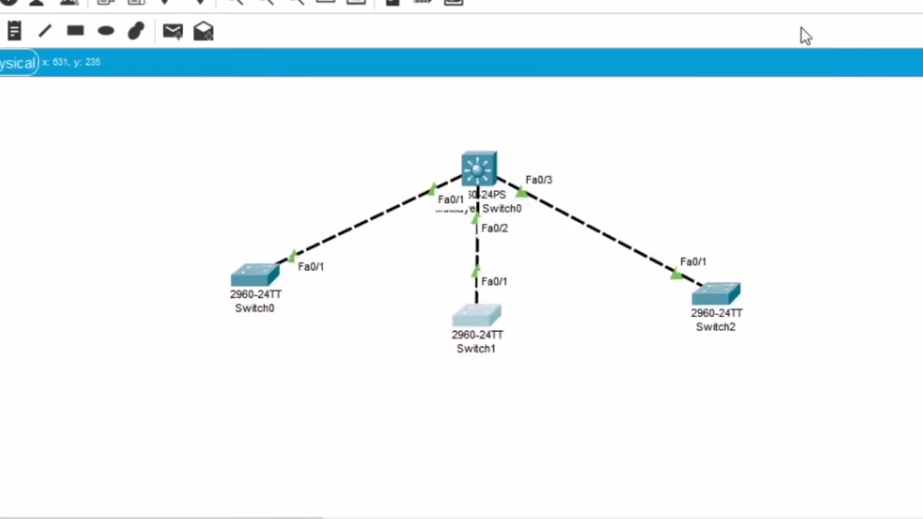
- Open Switch2's command line and enter privileged and global configuration mode
left_click(715, 303)
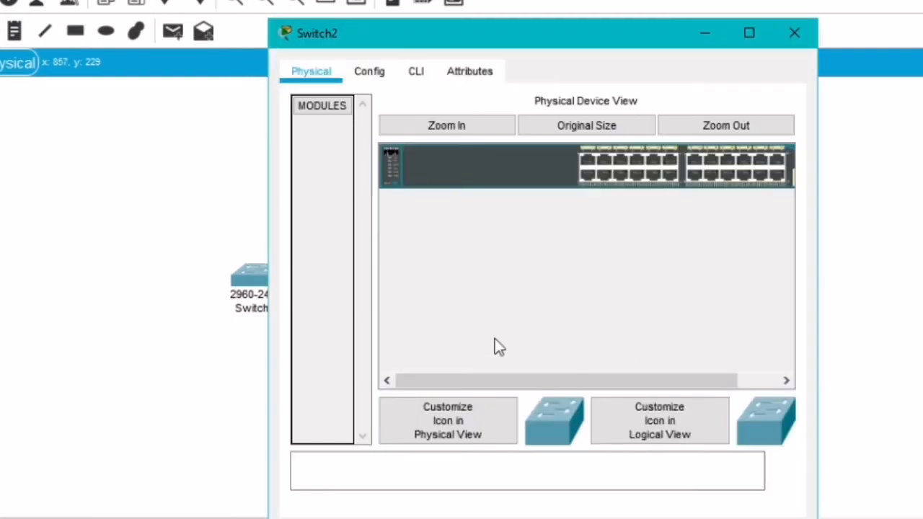
left_click(418, 85)
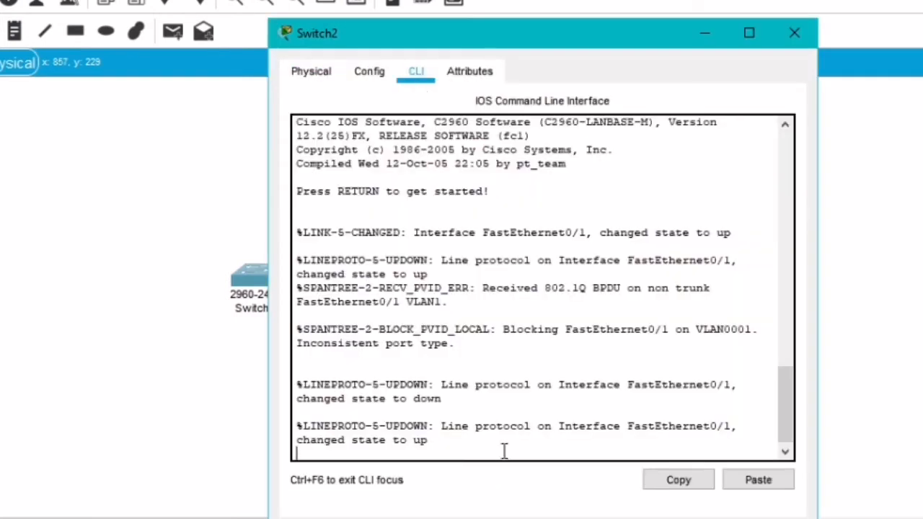
key("Return")
type("en")
key("Return")
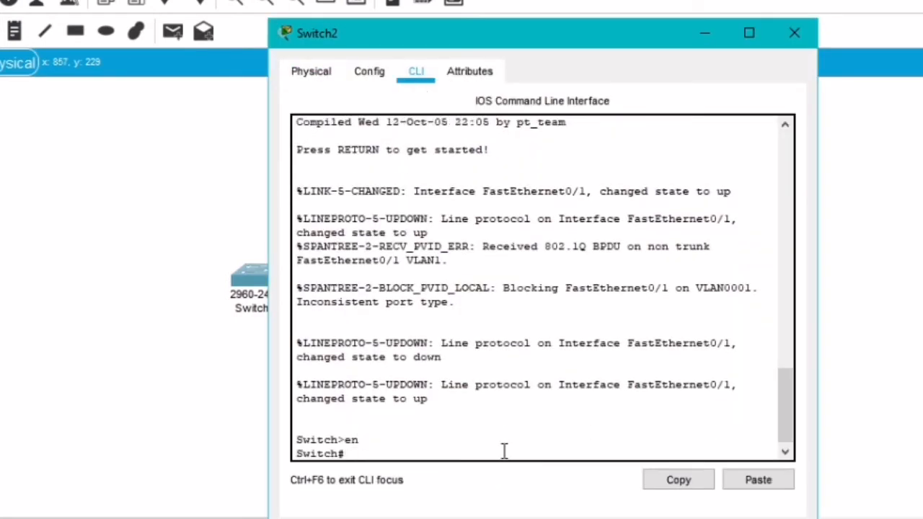
type("conf t")
key("Return")
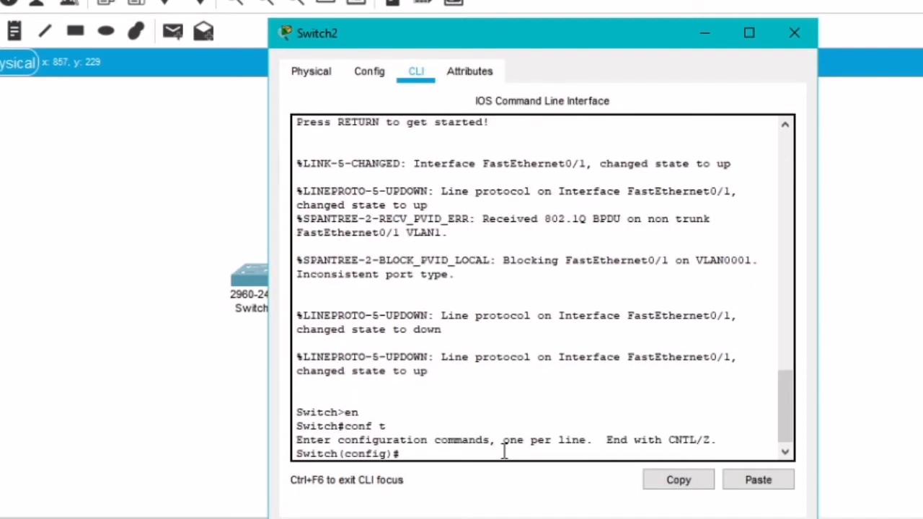
type("swi")
key("Tab")
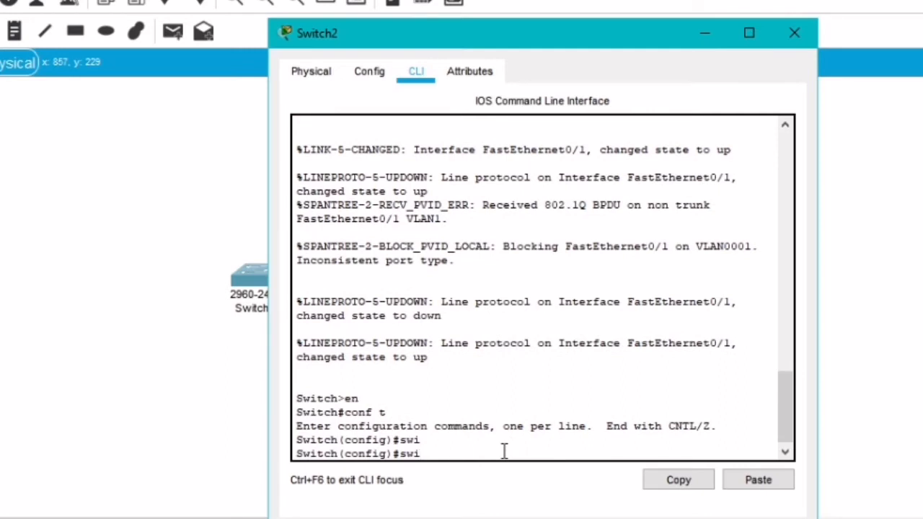
key("BackSpace")
key("BackSpace")
key("BackSpace")
- Set Switch2's interface fa0/1 to switchport mode trunk and exit the interface configuration
type("int fa0/1")
key("Return")
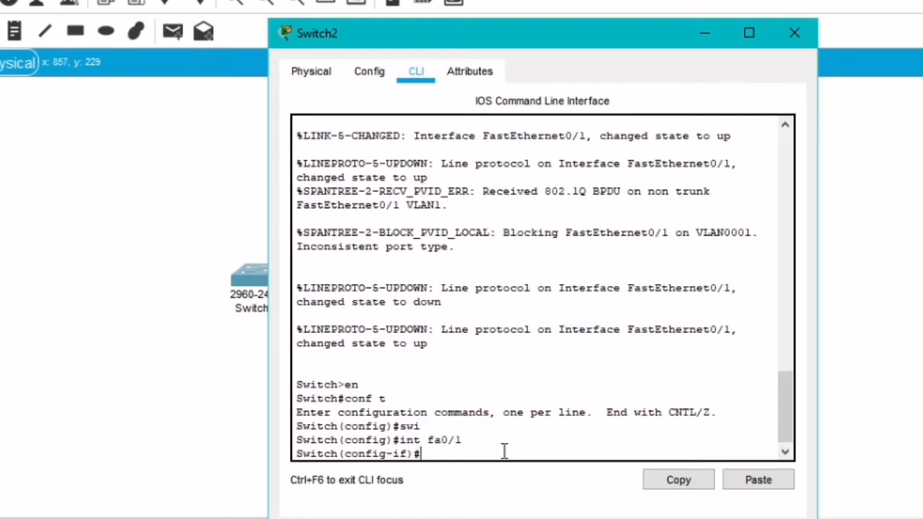
type("s")
key("Tab")
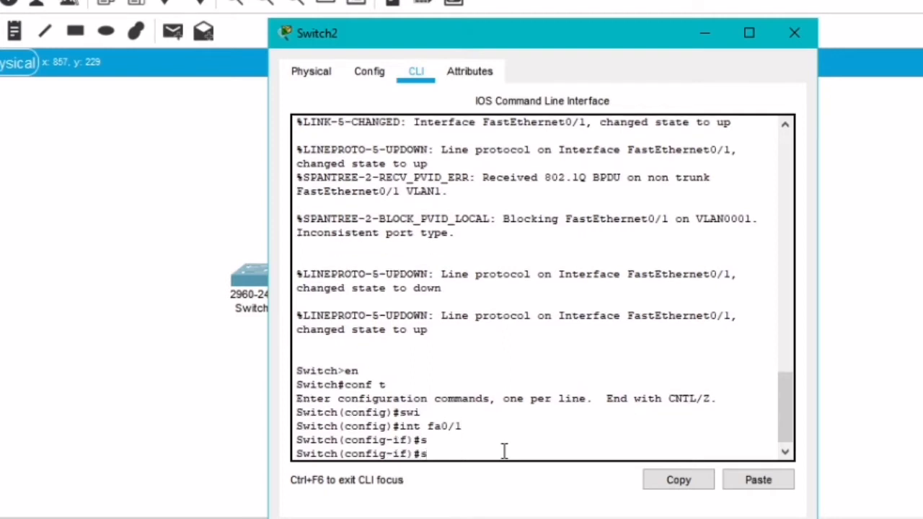
type("w")
key("Tab")
type("m")
key("Tab")
type("t")
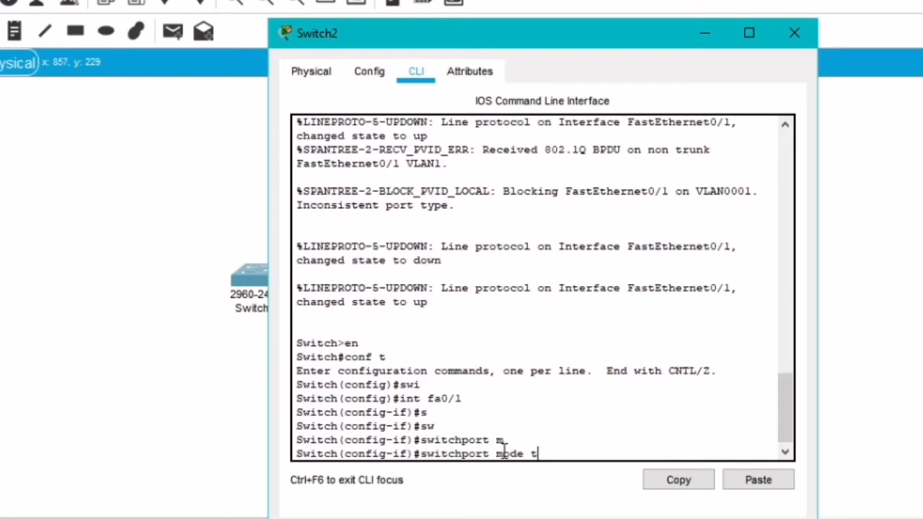
key("Tab")
key("Return")
type("ex")
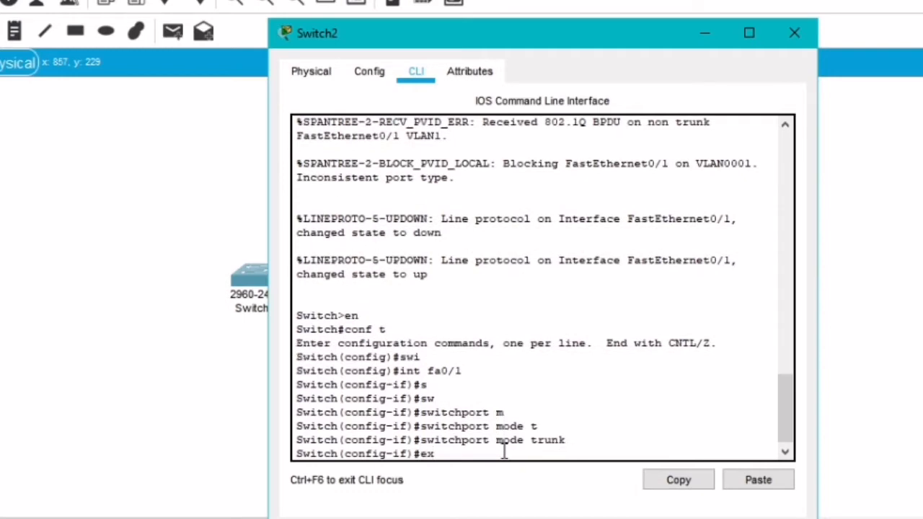
key("Return")
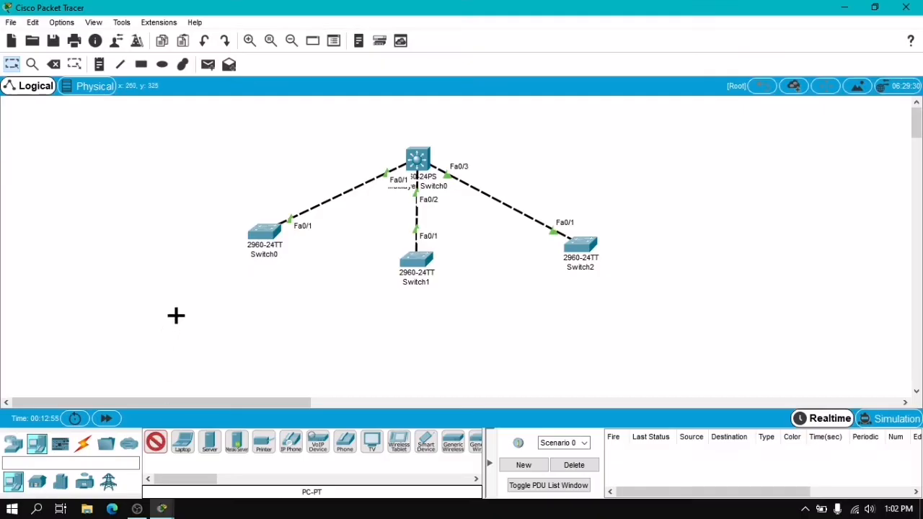
- Place three PCs in the workspace, one below each of the access switches Switch0, Switch1 and Switch2
left_click(256, 324)
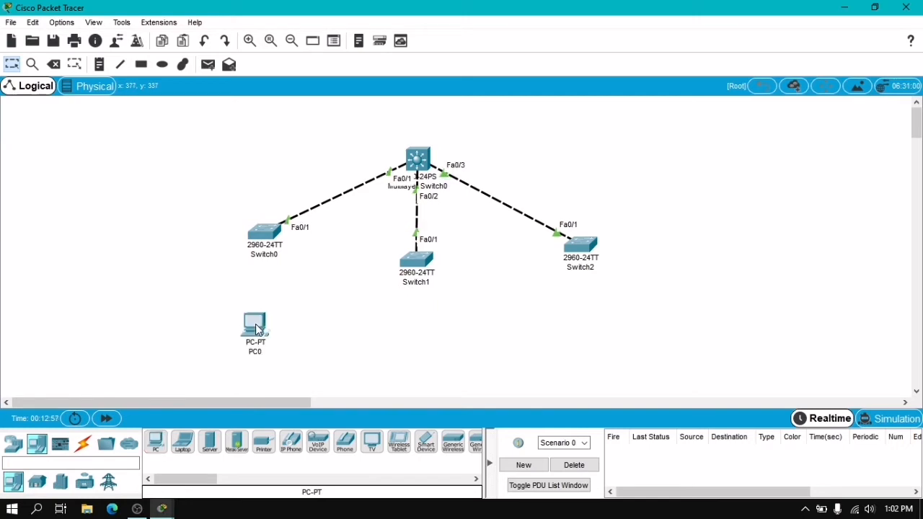
left_click(418, 349)
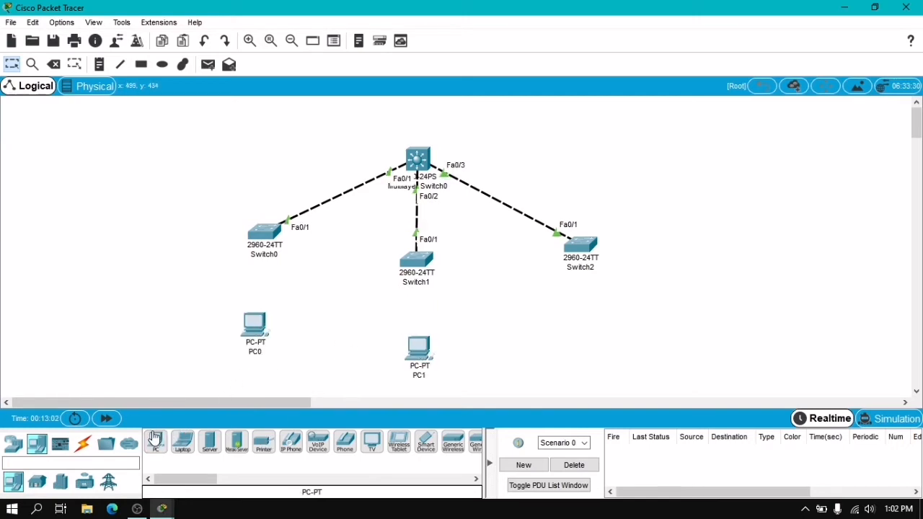
left_click(156, 441)
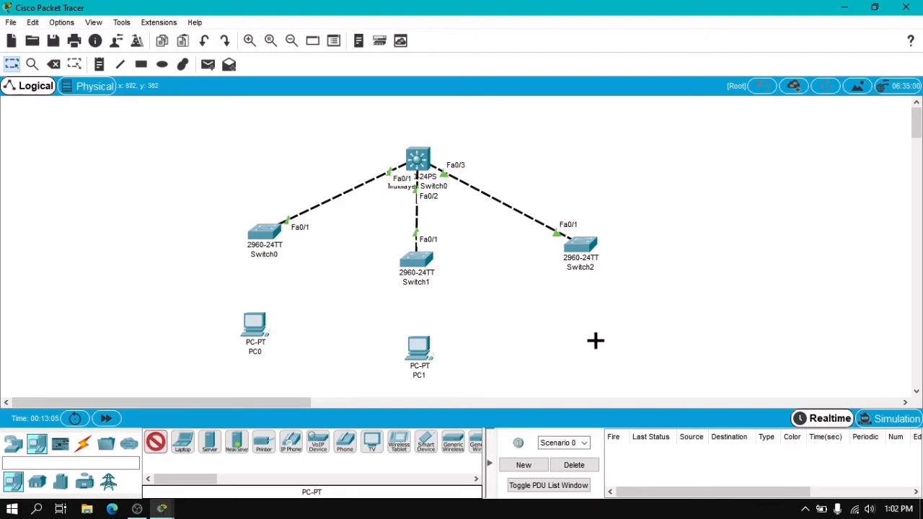
left_click(594, 341)
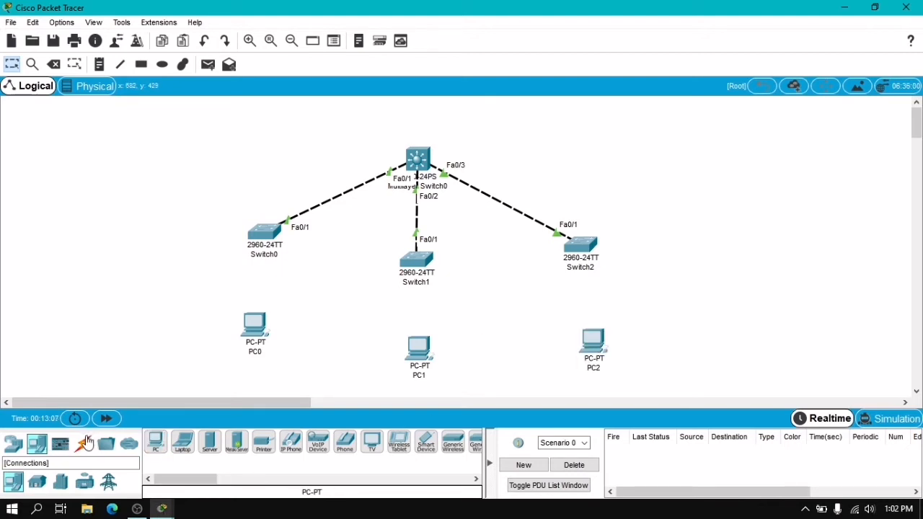
- Connect Switch0 to PC0 with an automatically chosen connection type
left_click(83, 443)
left_click(156, 441)
left_click(278, 231)
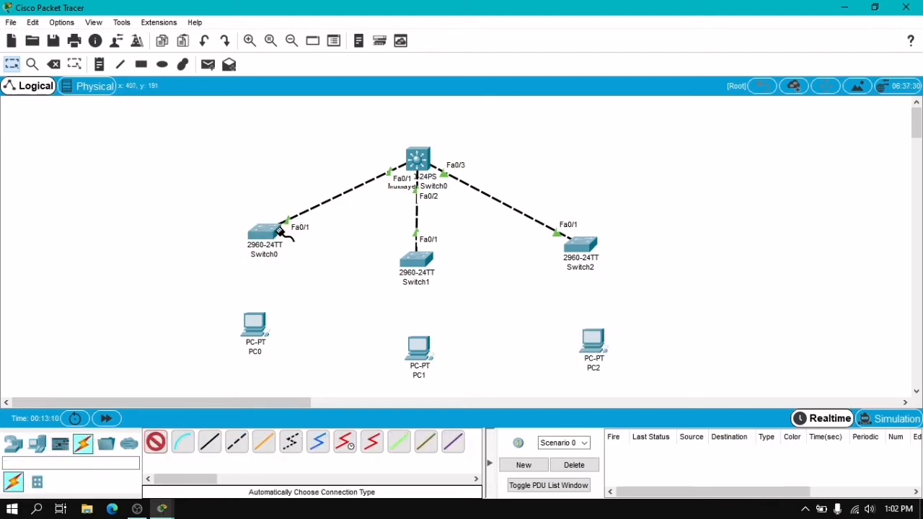
left_click(264, 329)
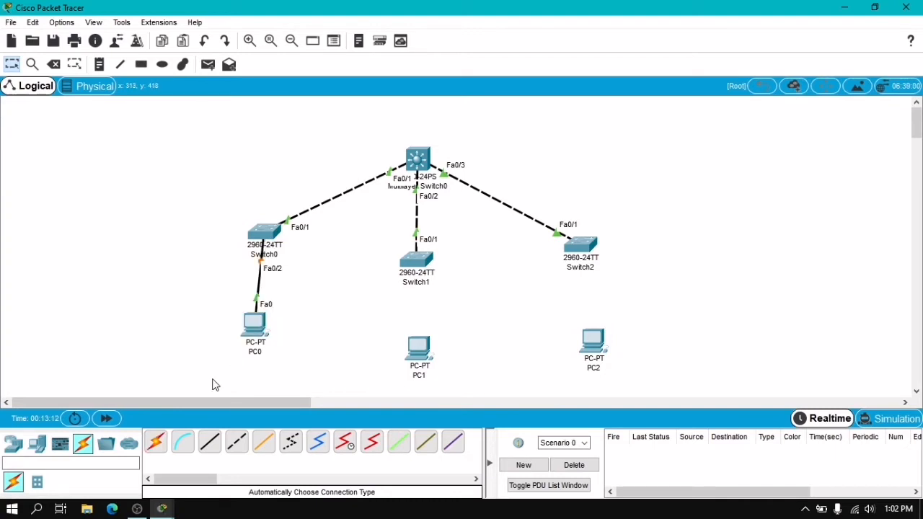
- Connect Switch1 to PC1 and Switch2 to PC2 with automatically chosen connection types
left_click(156, 442)
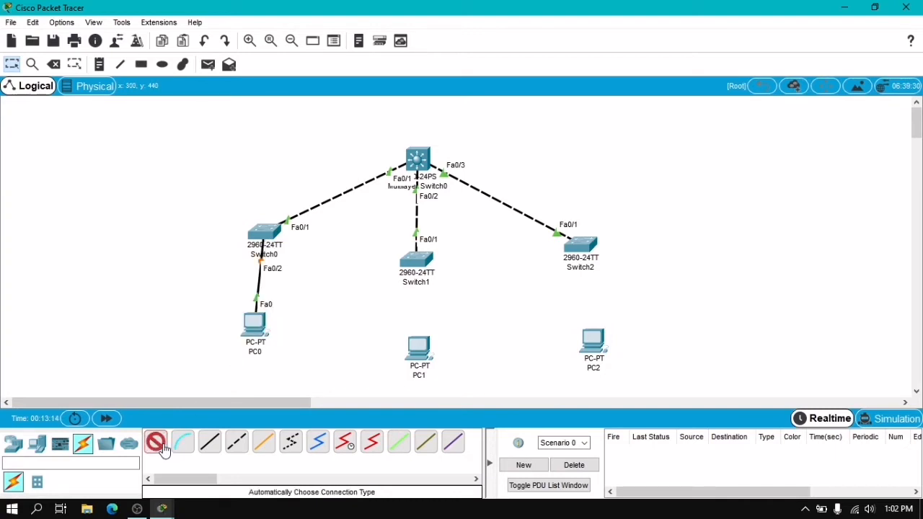
left_click(418, 272)
left_click(418, 347)
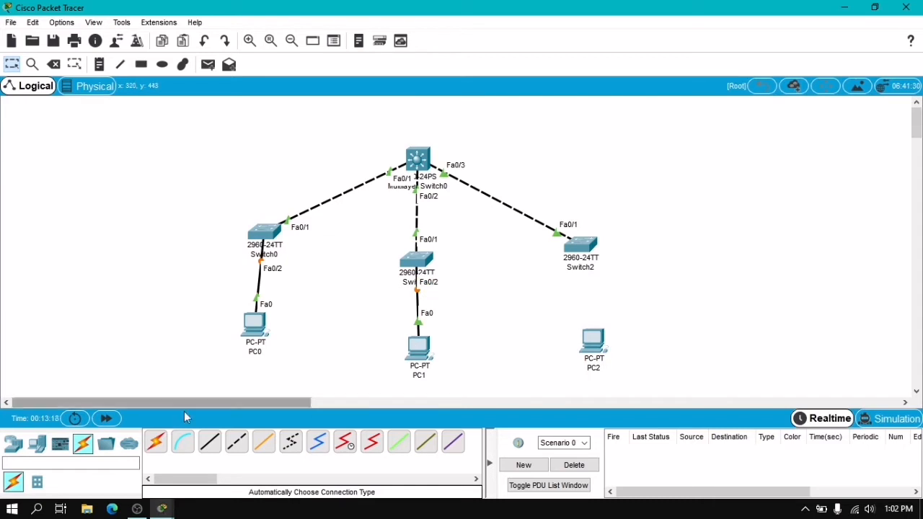
left_click(156, 442)
left_click(577, 244)
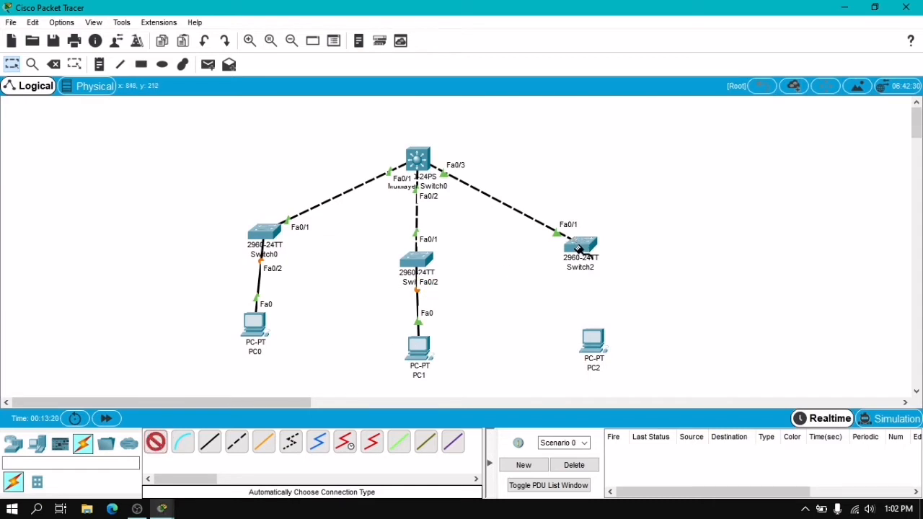
left_click(593, 340)
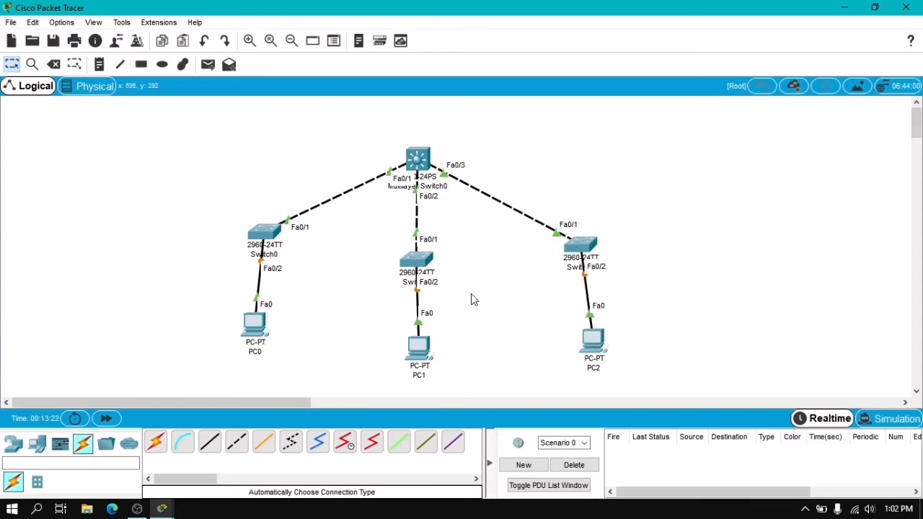
- Set Switch0's interface fa 0/2 to switchport mode access
mouse_move(266, 232)
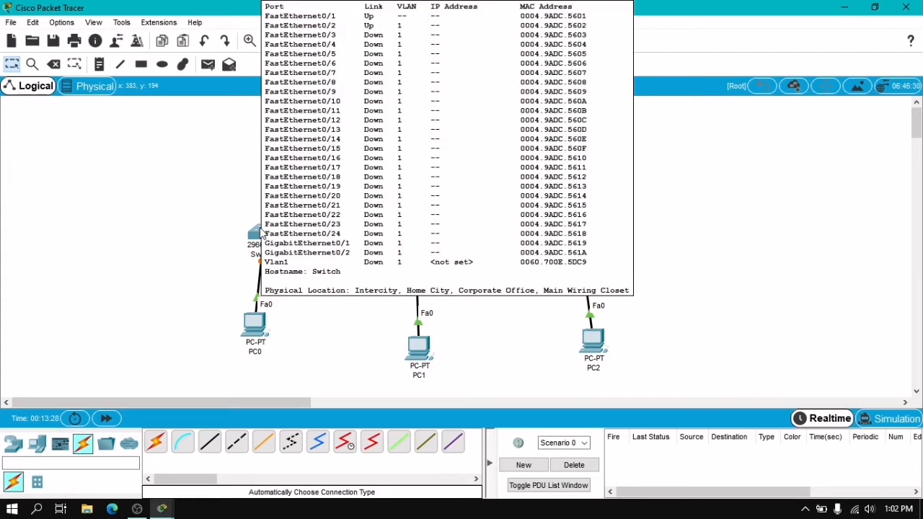
left_click(261, 232)
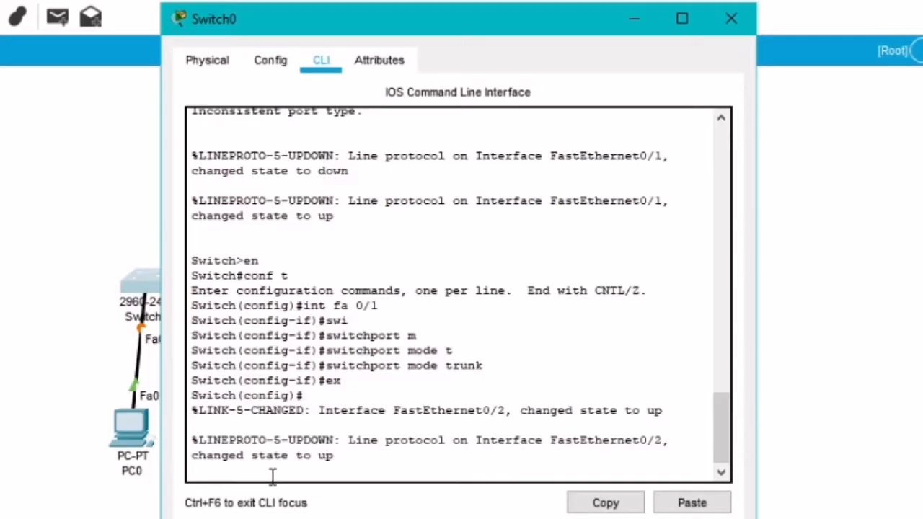
key("Return")
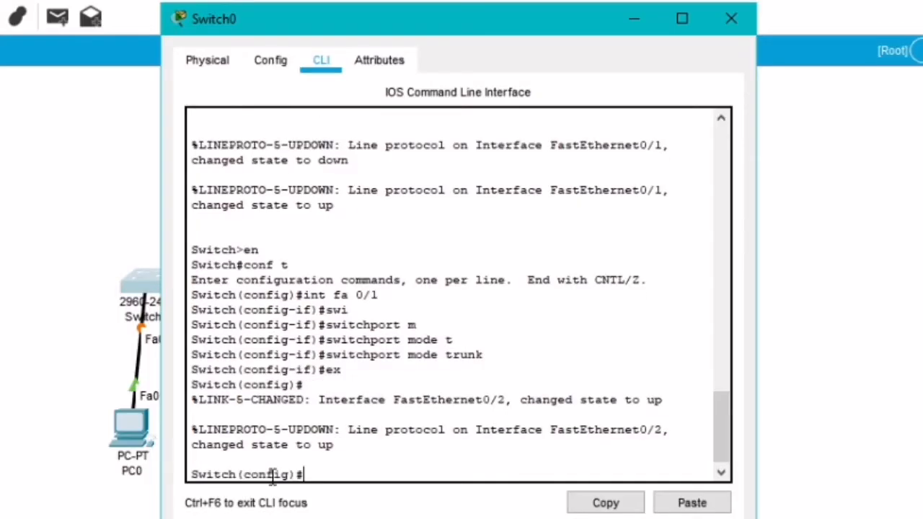
type("int fa 0/2")
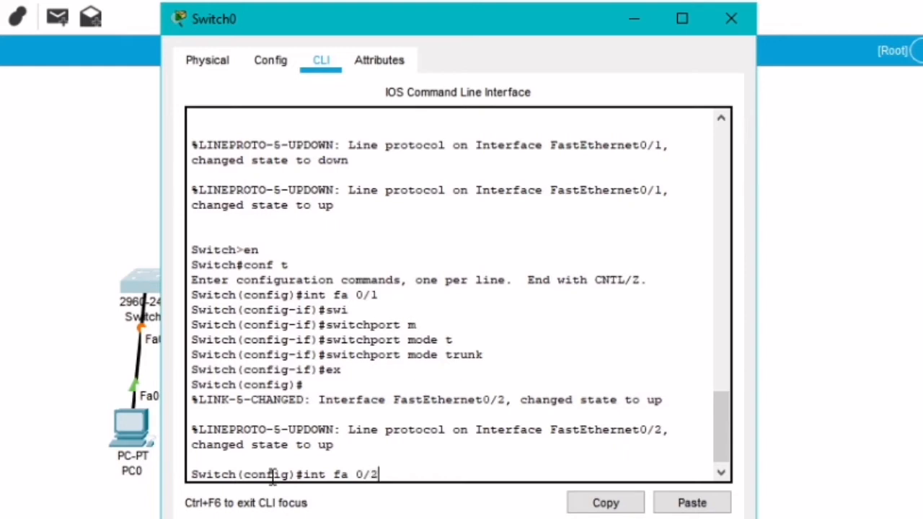
key("Return")
type("swi")
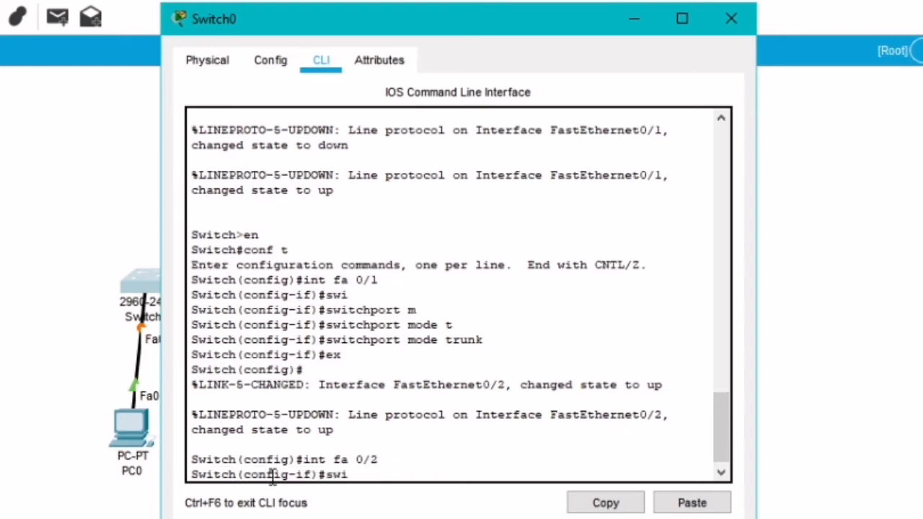
key("Tab")
type("m")
key("Tab")
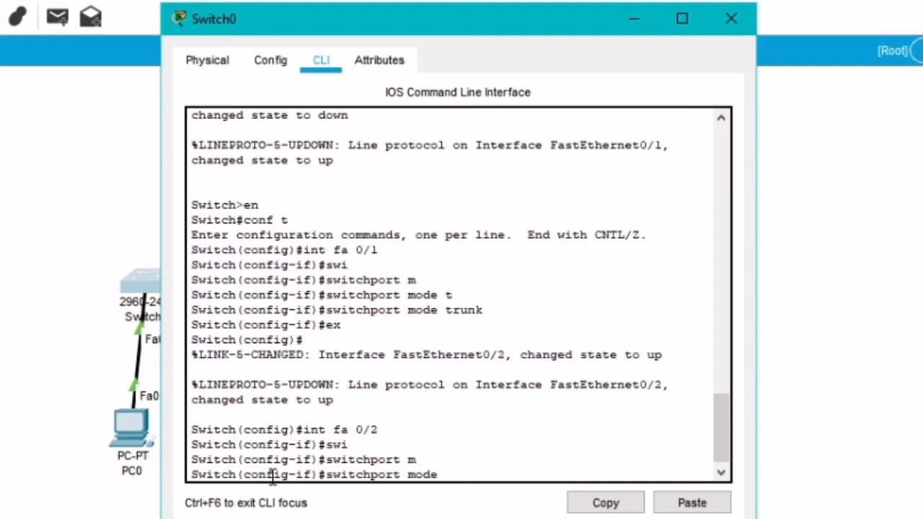
type("a")
key("Tab")
key("Return")
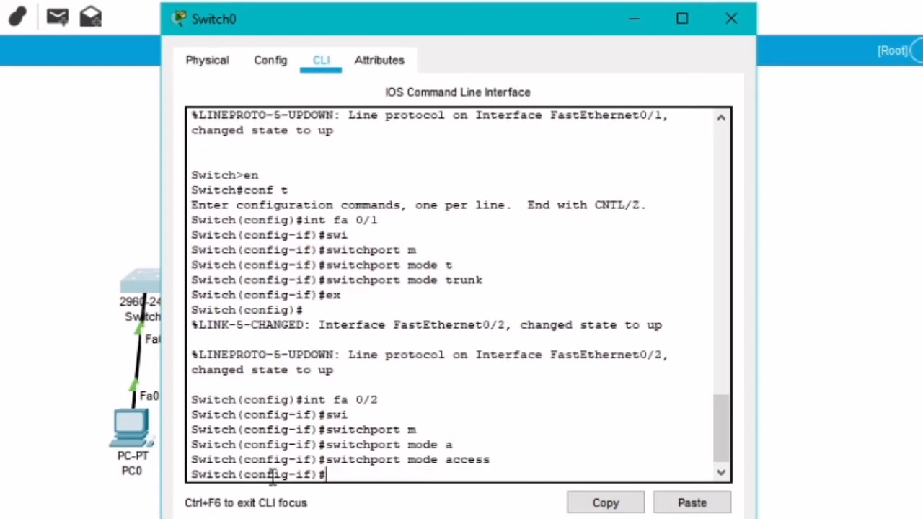
- Assign Switch0's interface fa 0/2 to access VLAN 10, then exit the interface configuration and close the switch window
type("sw")
key("Tab")
type("a")
key("Tab")
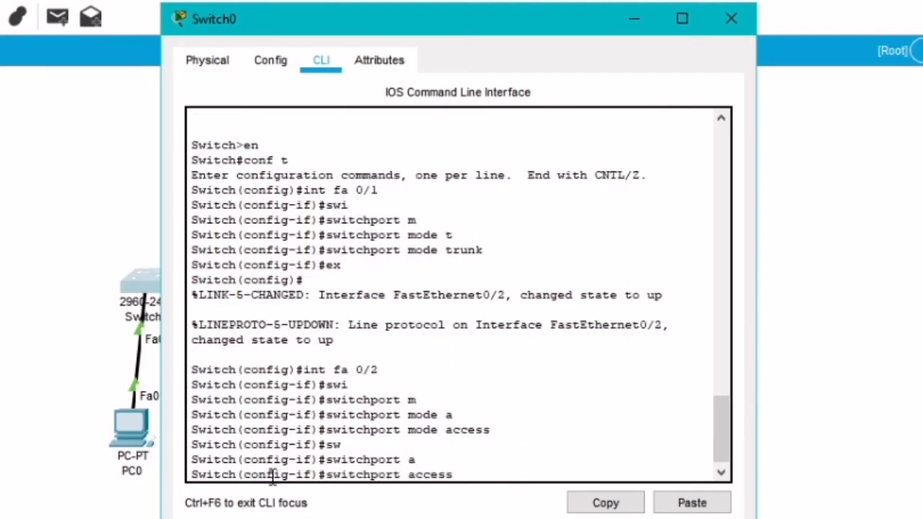
type("v")
key("Tab")
type("1")
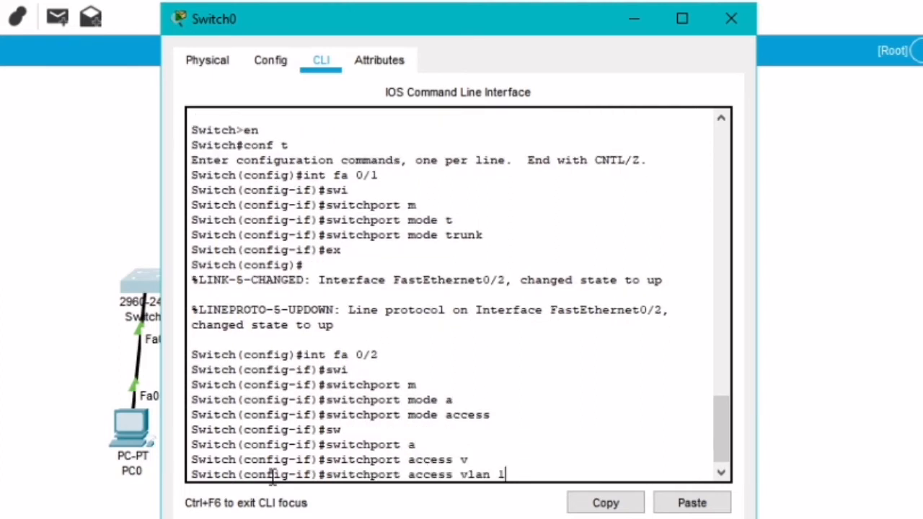
key("Tab")
type("0")
key("Return")
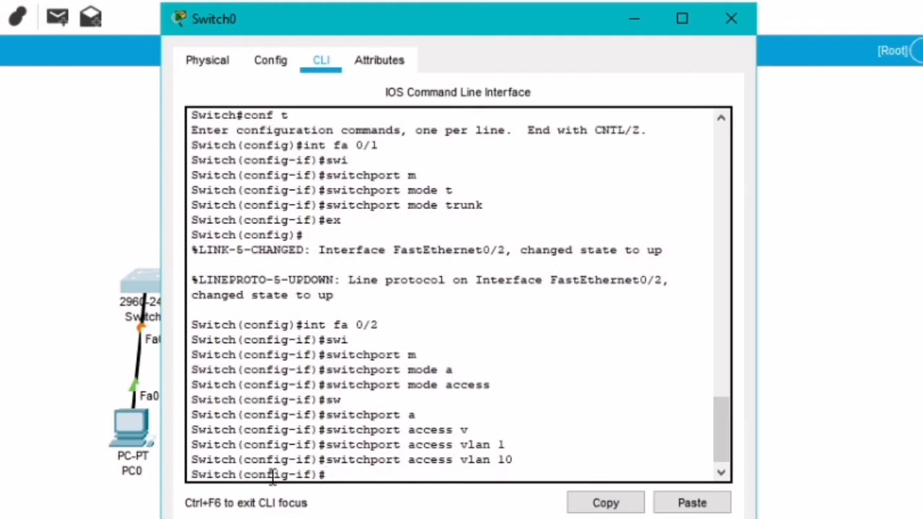
type("ex")
key("Return")
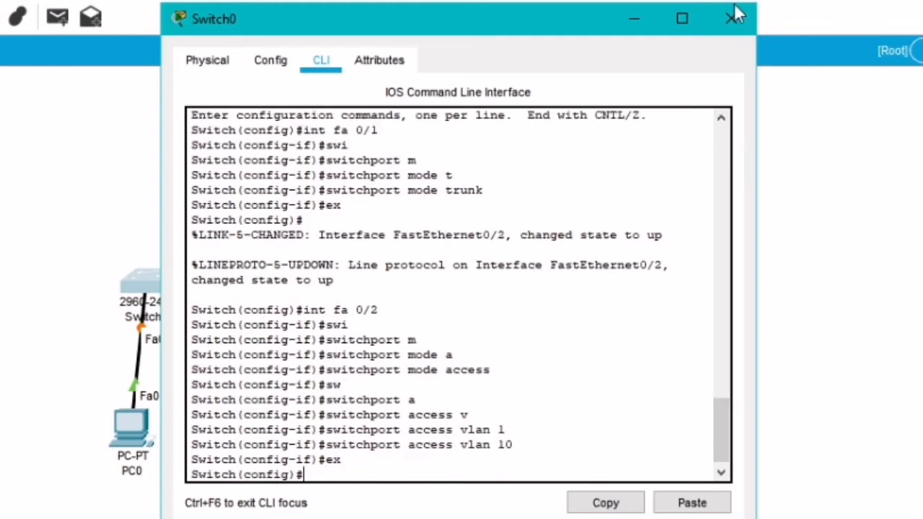
left_click(727, 32)
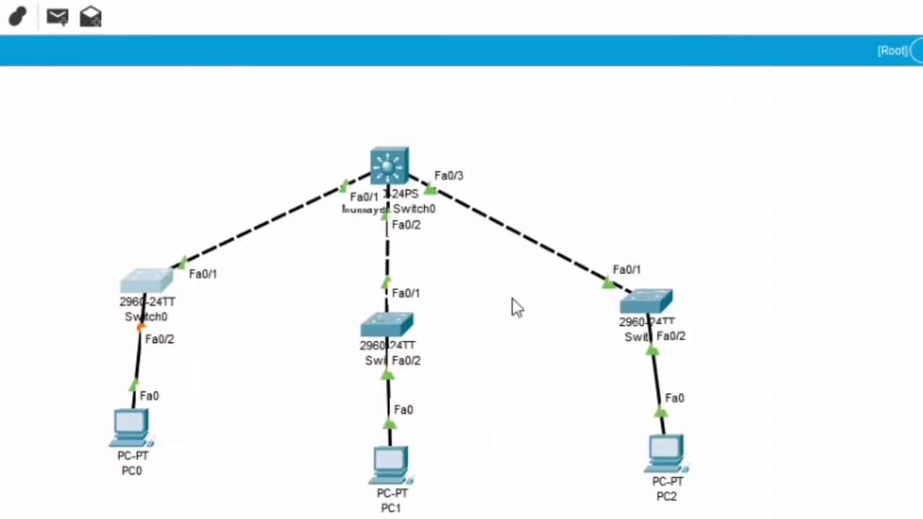
- Set Switch1's interface fa 0/1 to switchport mode access
left_click(387, 325)
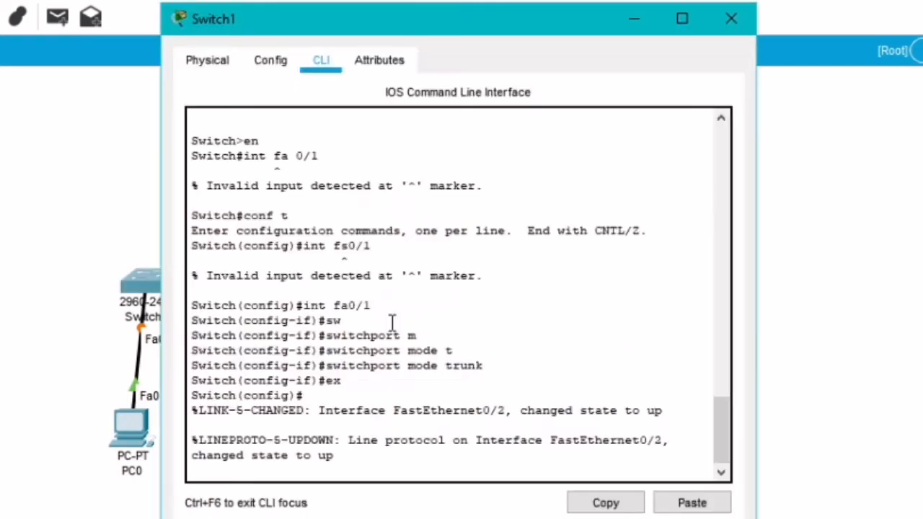
key("Return")
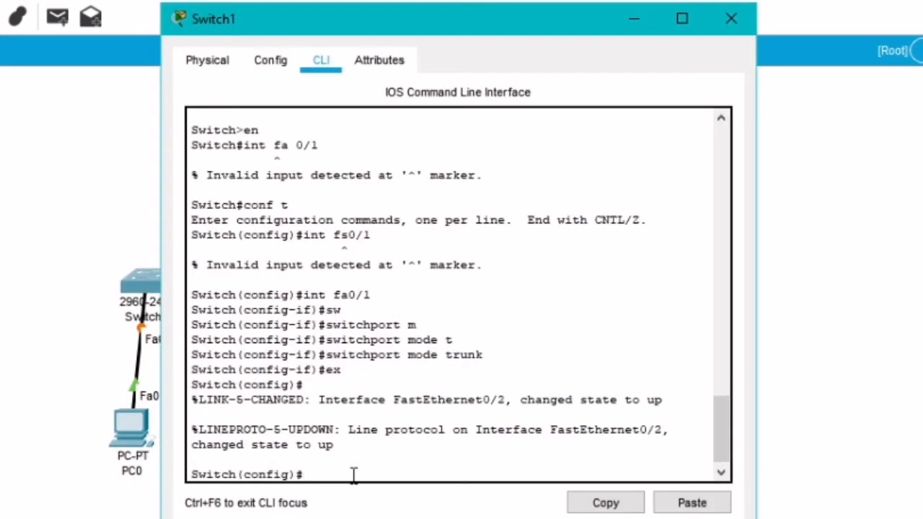
type("int fa 0")
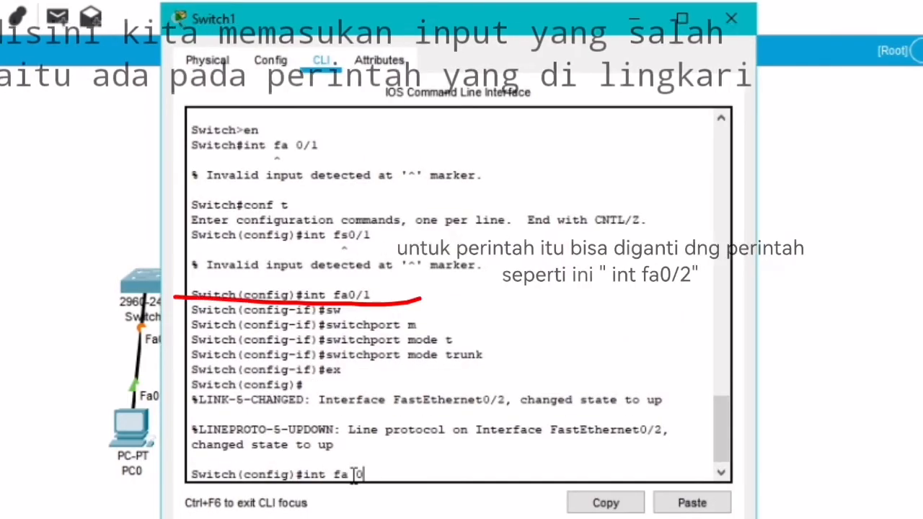
type("/1")
key("Return")
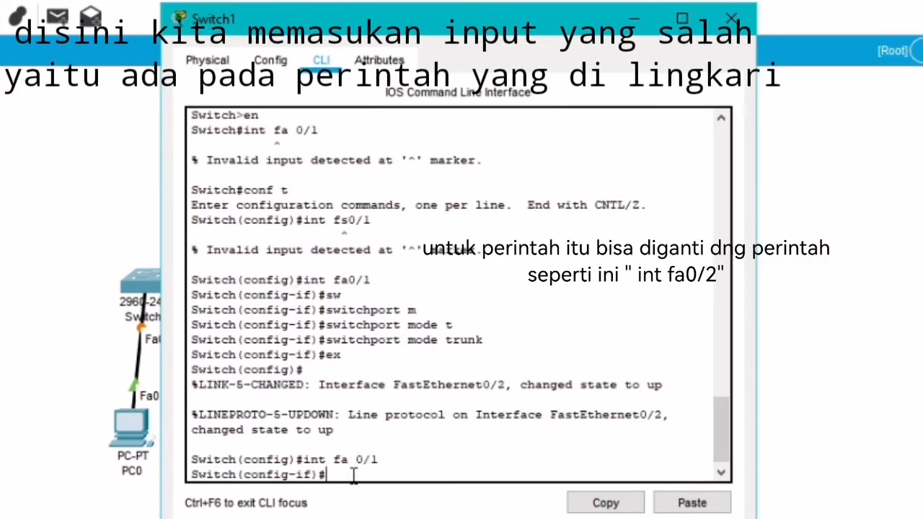
type("sw")
key("Tab")
type("m")
key("Tab")
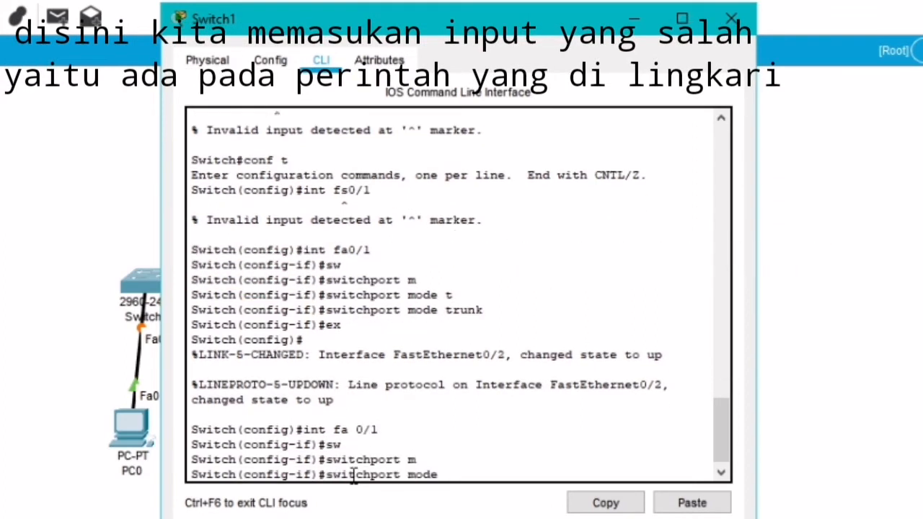
type("a")
key("Tab")
key("Return")
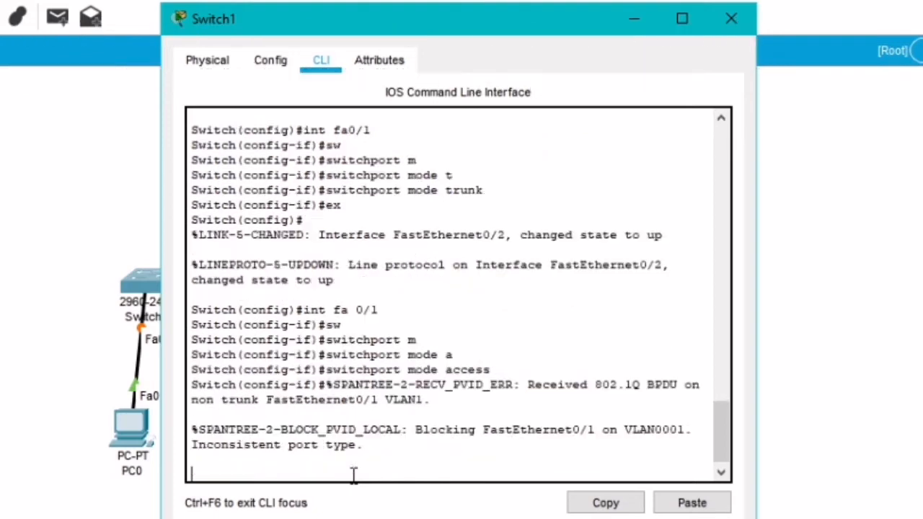
- Assign Switch1's interface fa 0/1 to access VLAN 20, then exit the interface configuration and close the switch window
type("s")
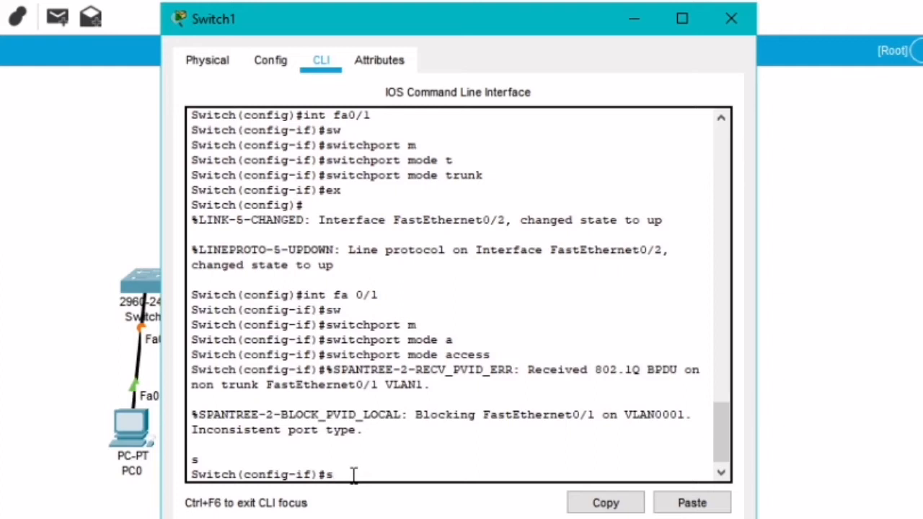
type("w")
key("Tab")
type("mo")
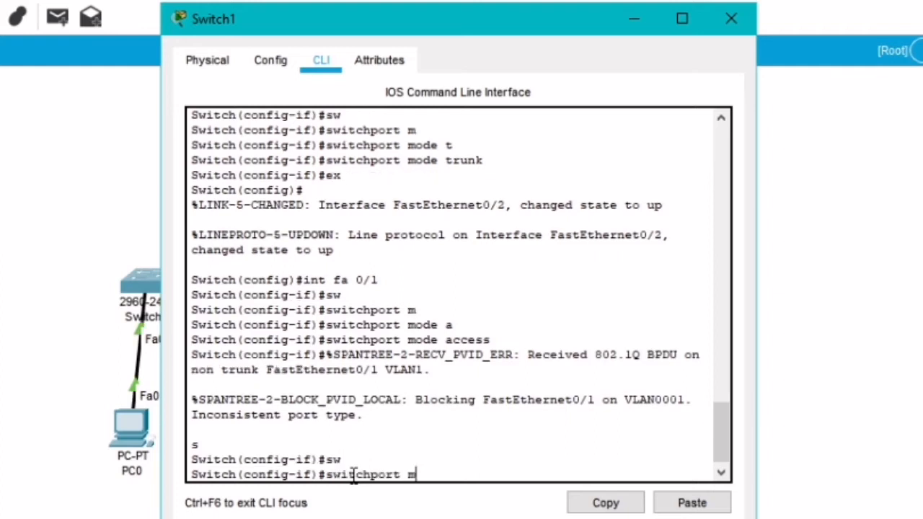
key("Tab")
type("a")
key("Tab")
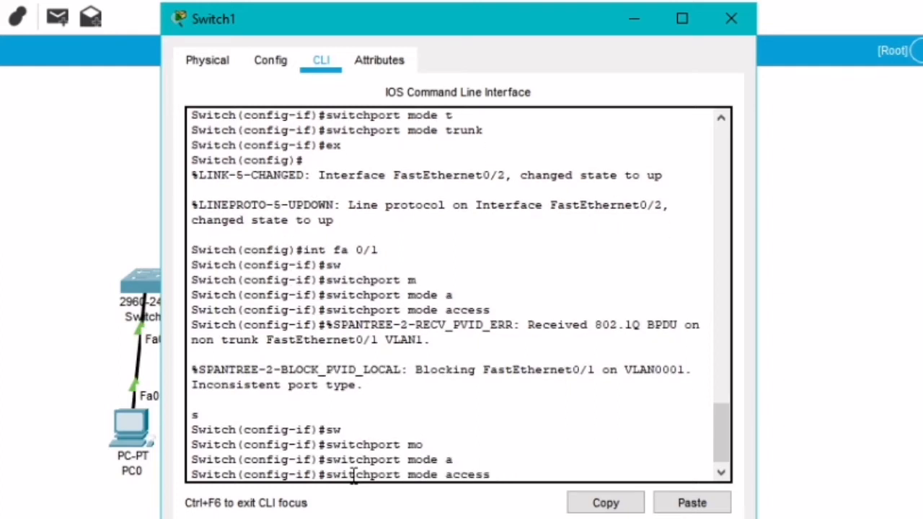
key("BackSpace")
key("BackSpace")
key("BackSpace")
key("BackSpace")
key("BackSpace")
key("BackSpace")
key("BackSpace")
key("BackSpace")
key("BackSpace")
key("BackSpace")
key("BackSpace")
type("a")
key("Tab")
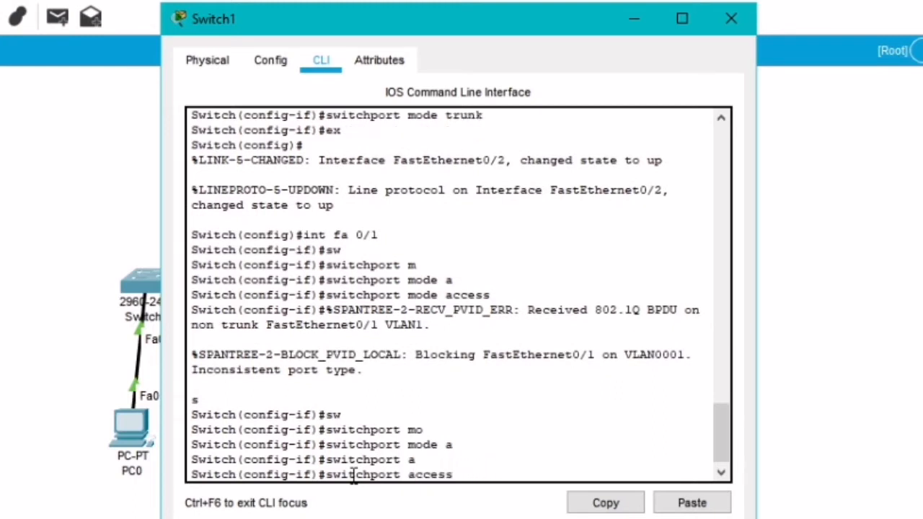
type("vlan 20")
key("Return")
type("ex")
key("Return")
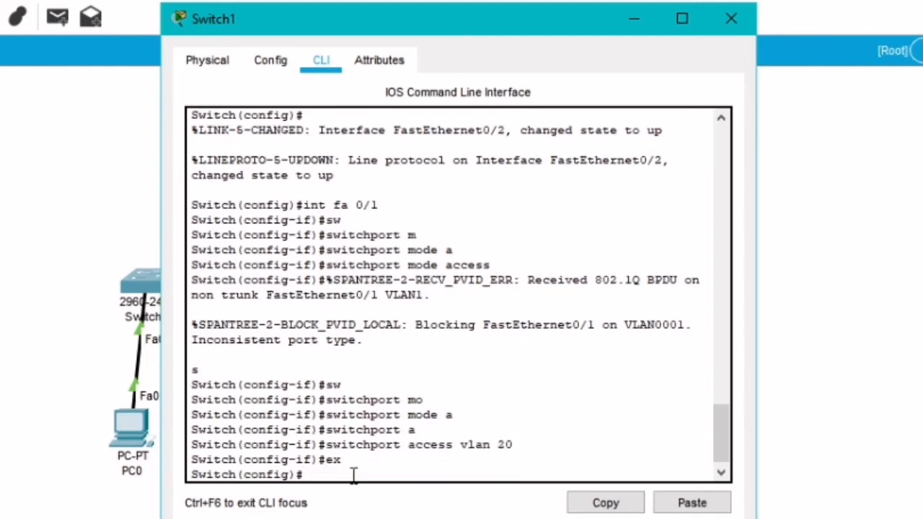
left_click(732, 19)
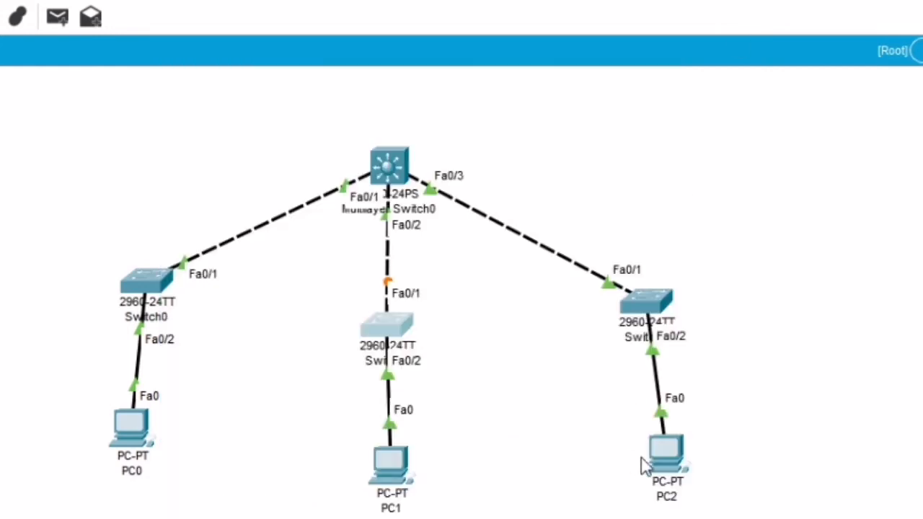
- Set Switch2's interface fa 0/2 to switchport mode access
left_click(639, 307)
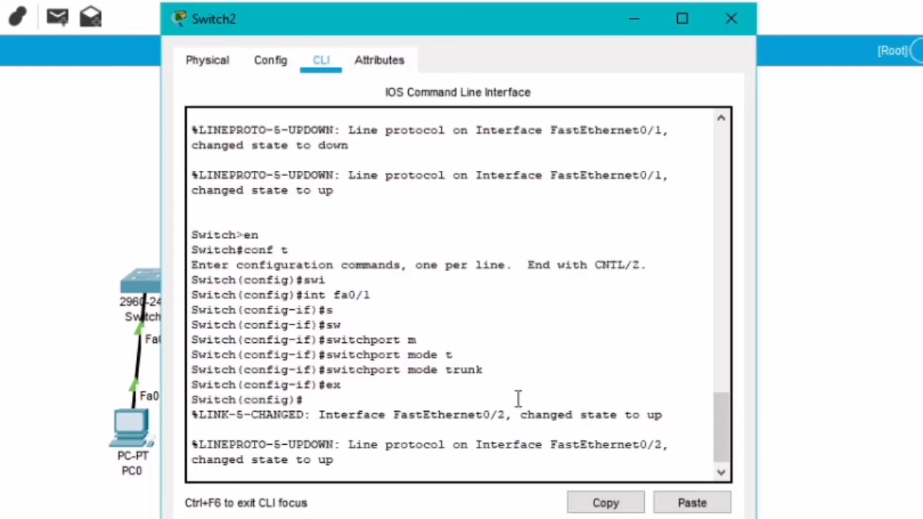
left_click(403, 479)
key("Return")
type("int")
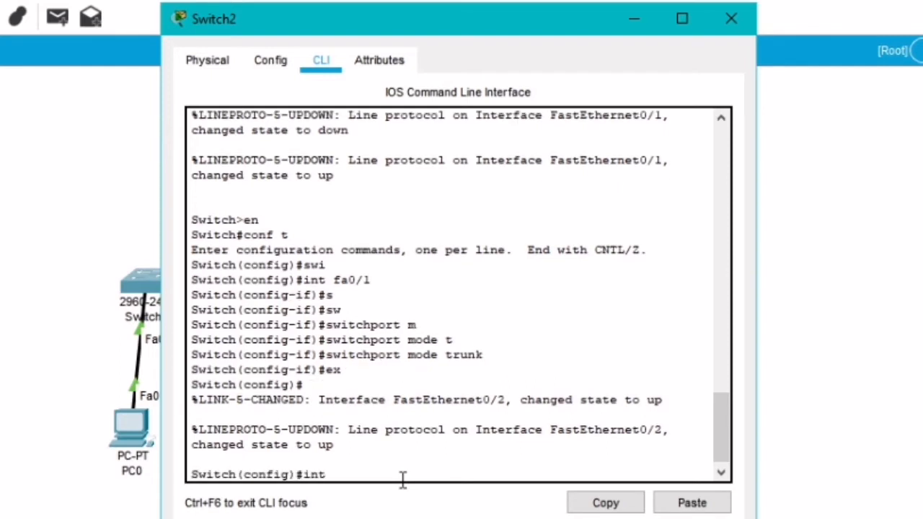
type(" fa 0/2")
key("Return")
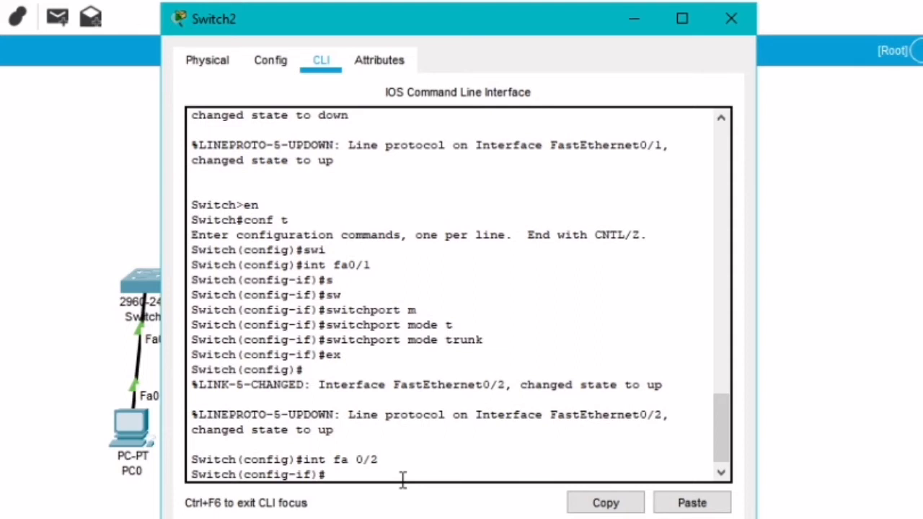
type("swi")
key("Tab")
type("m")
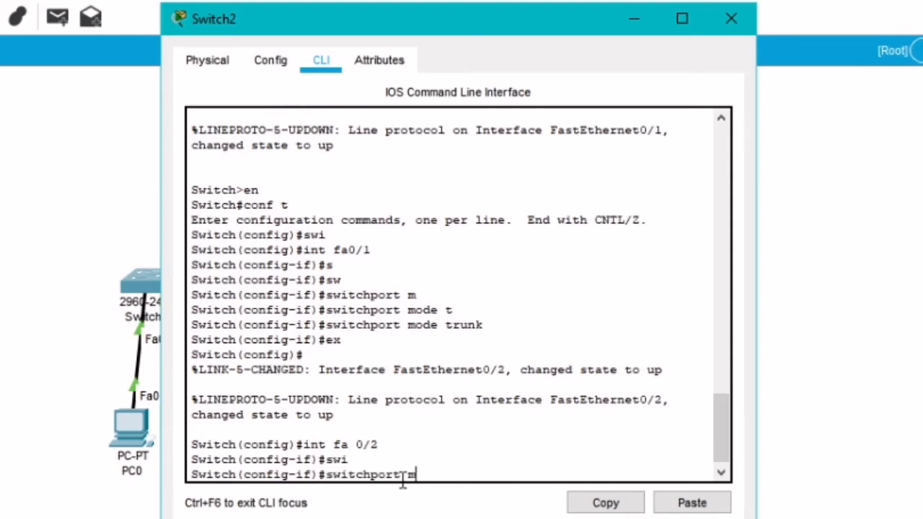
key("Tab")
type("a")
key("Tab")
key("Return")
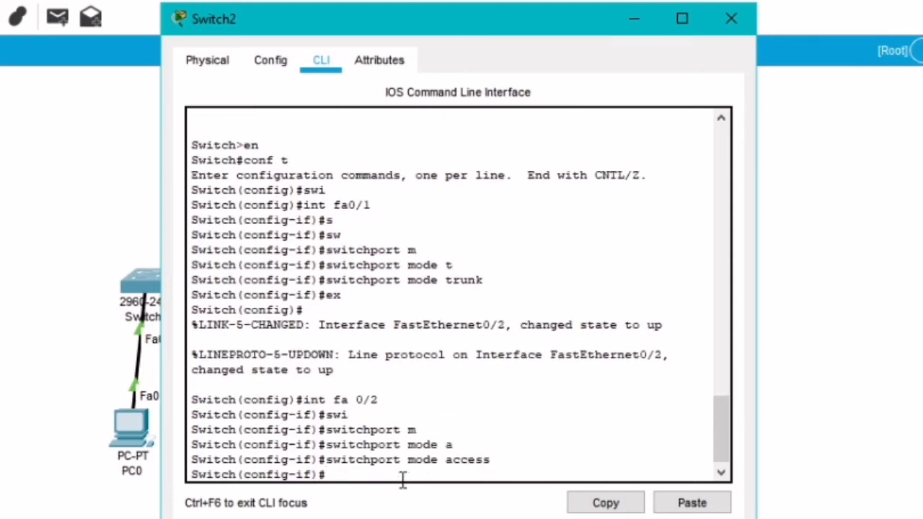
- Assign Switch2's interface fa 0/2 to access VLAN 30, then exit the interface configuration and close the switch window
type("s")
key("Tab")
type("w")
key("Tab")
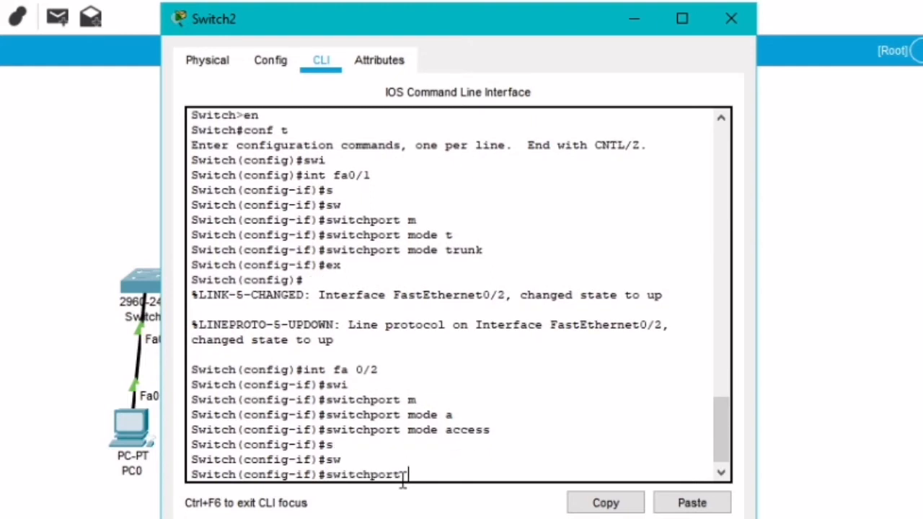
type("a")
key("Tab")
type("v")
key("Tab")
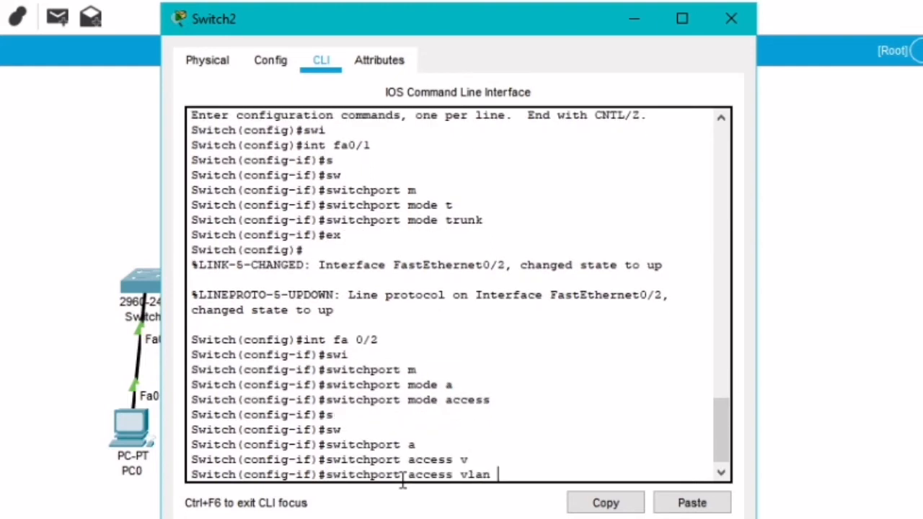
type("30")
key("Return")
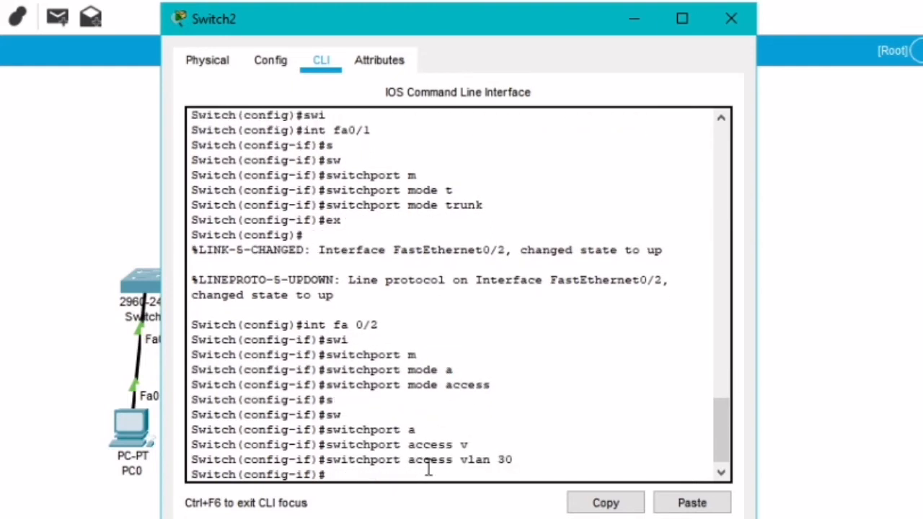
type("ex")
key("Return")
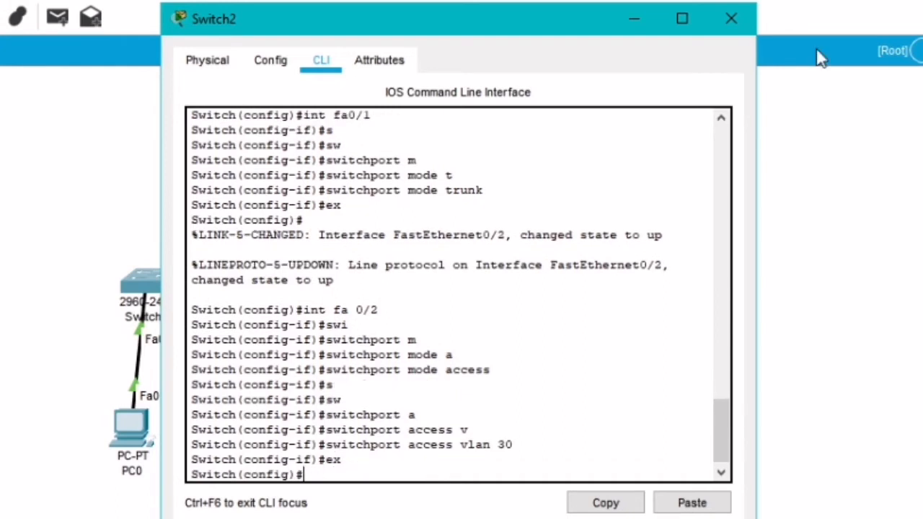
left_click(737, 11)
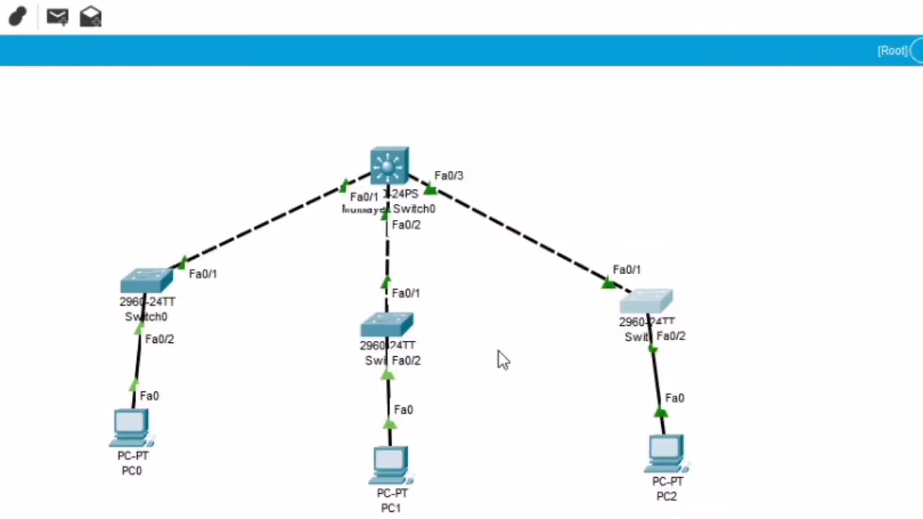
mouse_move(396, 328)
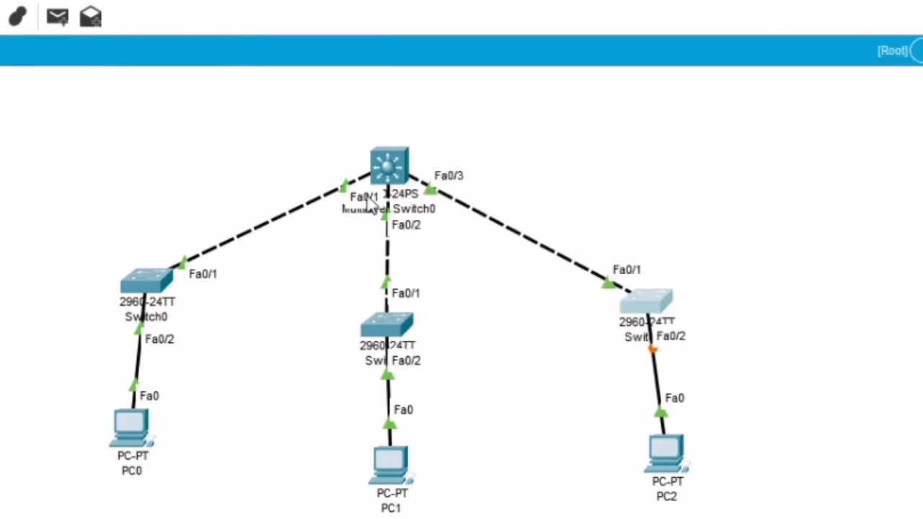
- Add two PCs beside Switch0, one to the lower left and one directly to its left
mouse_move(383, 181)
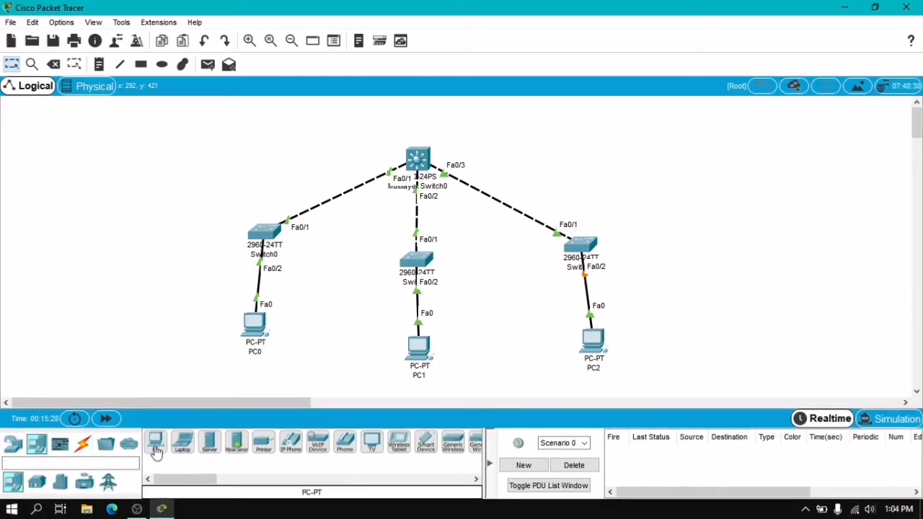
left_click(156, 442)
left_click(171, 336)
left_click(160, 448)
left_click(157, 244)
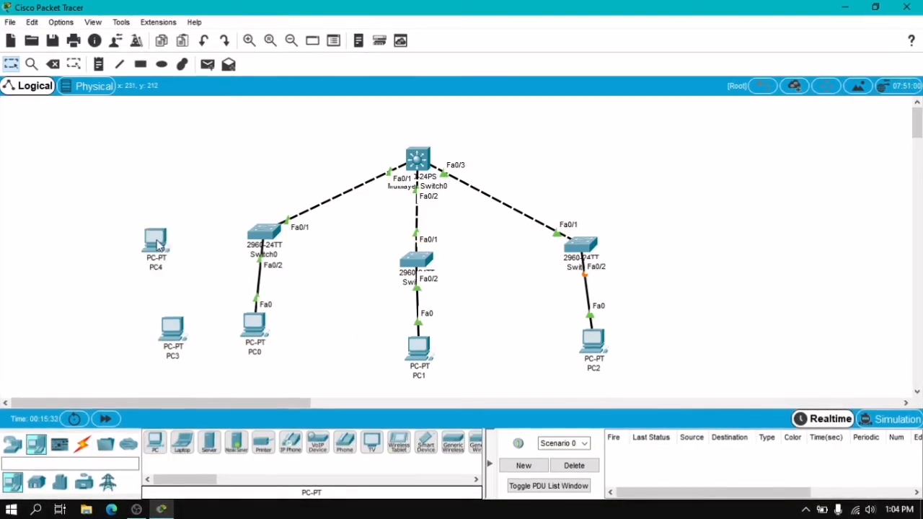
- Add two PCs below Switch1, one on each side of PC1
left_click(156, 442)
left_click(372, 320)
left_click(156, 442)
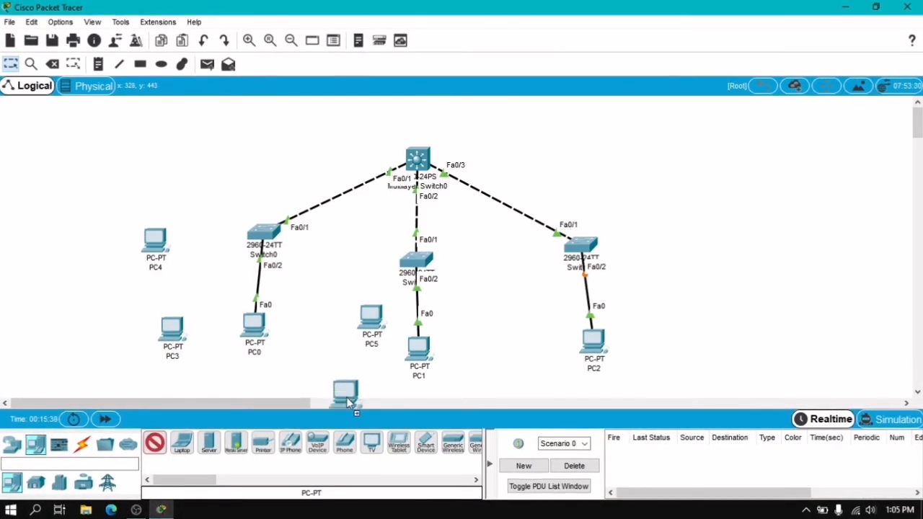
left_click(464, 318)
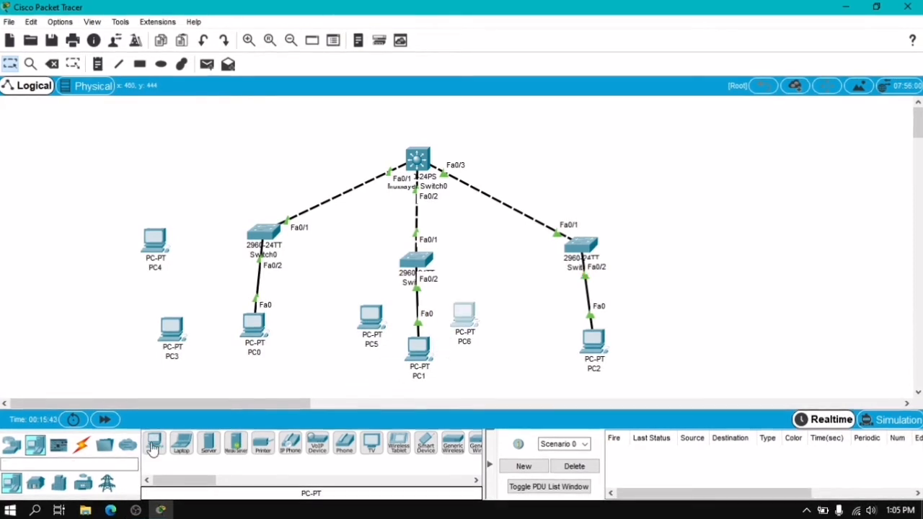
- Add two PCs to the right of Switch2, one beside PC2 and one above it
left_click(153, 448)
left_click(656, 312)
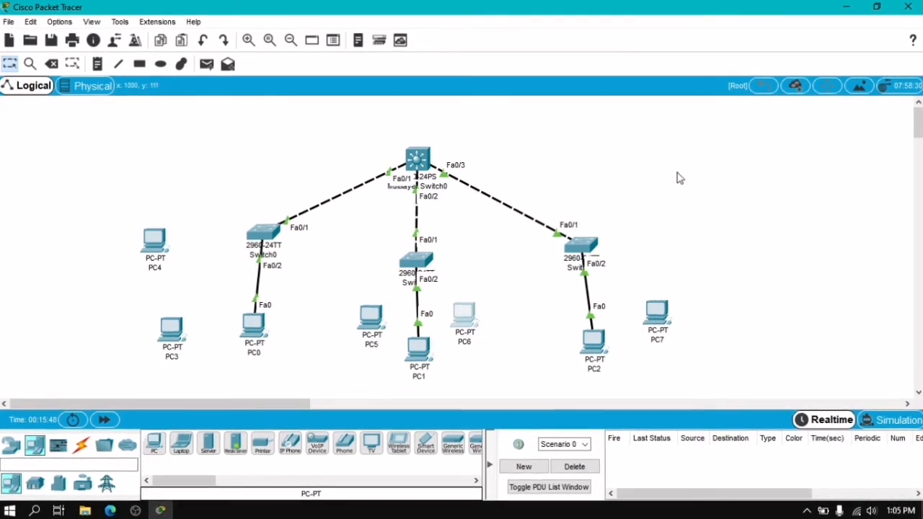
left_click(154, 444)
left_click(663, 223)
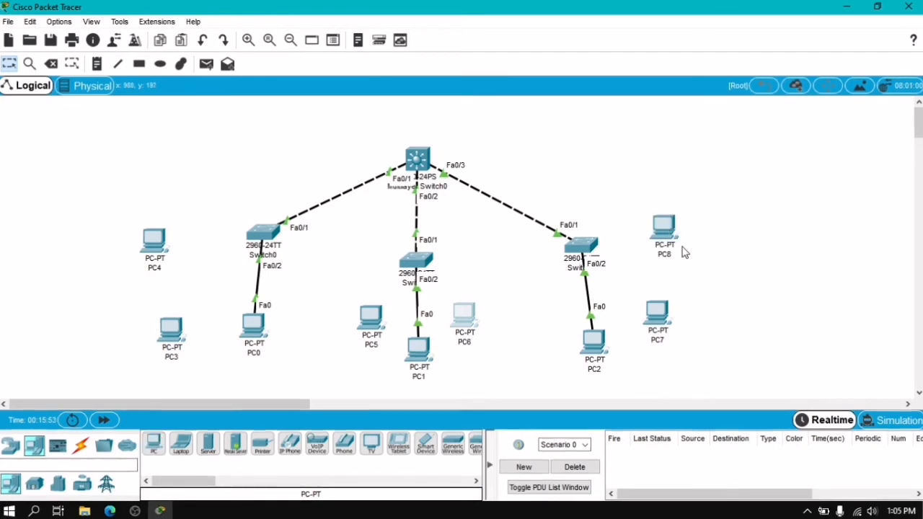
- Connect PC4 and PC3 to Switch0 with the automatically chosen connection type
left_click(80, 446)
left_click(153, 445)
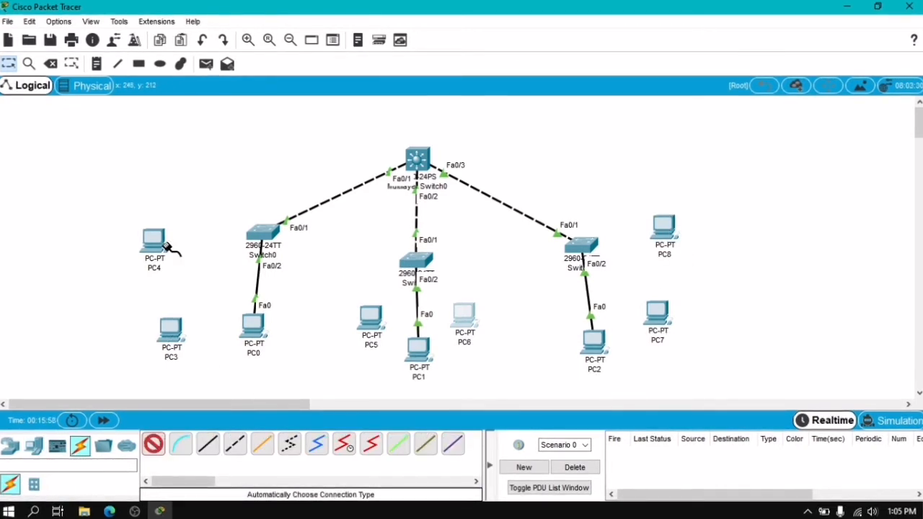
left_click(167, 247)
left_click(264, 232)
left_click(152, 445)
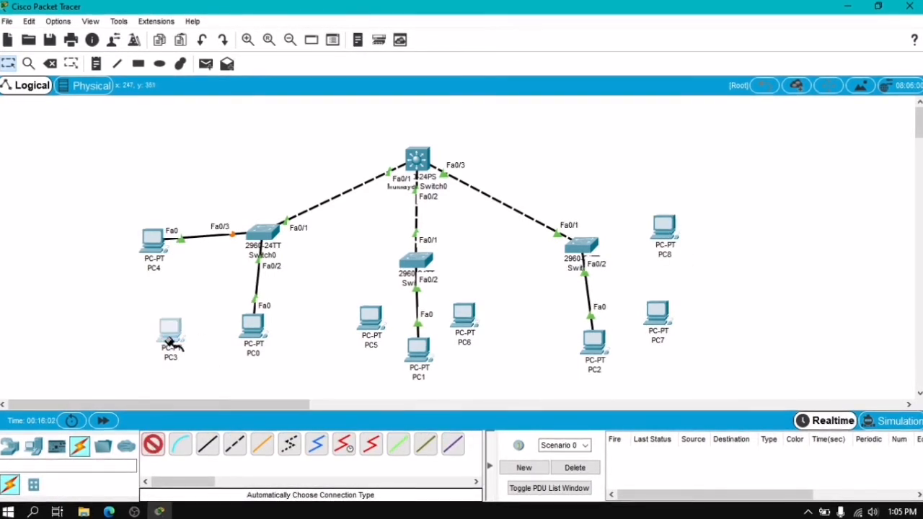
left_click(171, 336)
left_click(261, 234)
- Connect PC5 and PC6 to Switch1 with the automatically chosen connection type
left_click(153, 445)
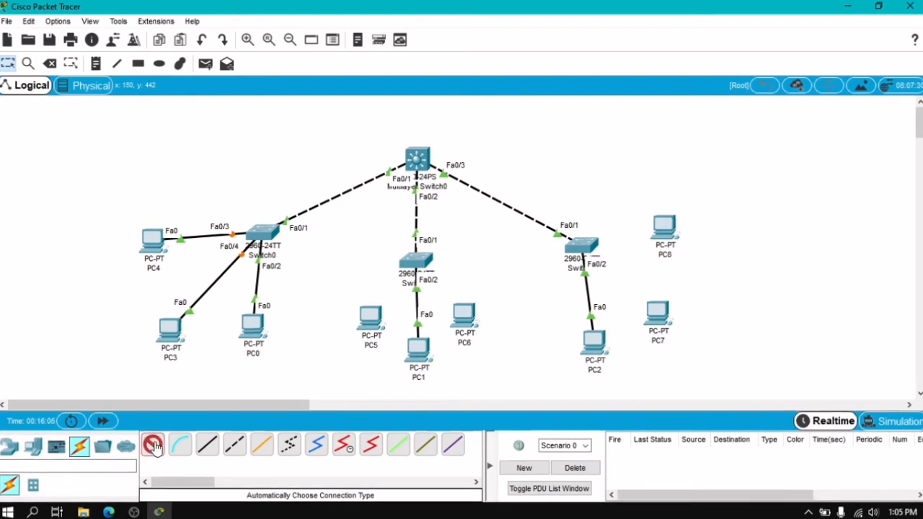
left_click(374, 323)
left_click(417, 264)
left_click(153, 445)
left_click(153, 444)
left_click(467, 325)
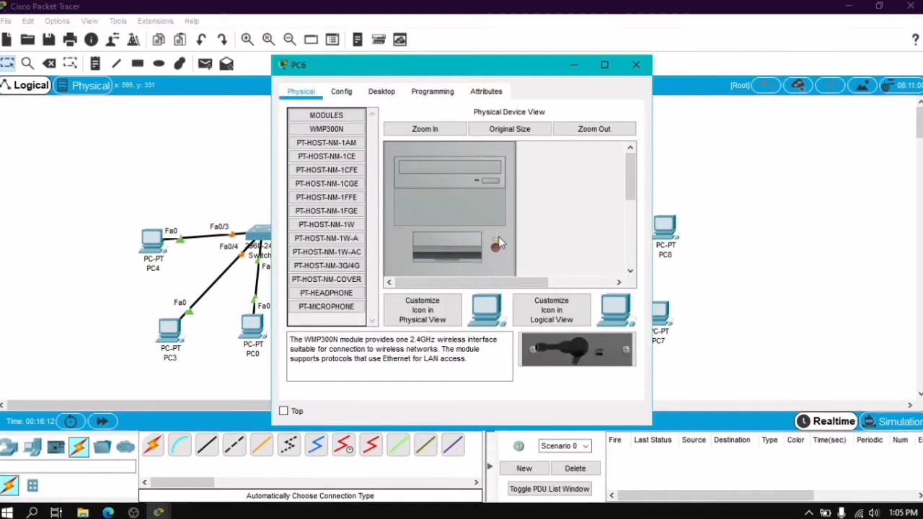
left_click(637, 65)
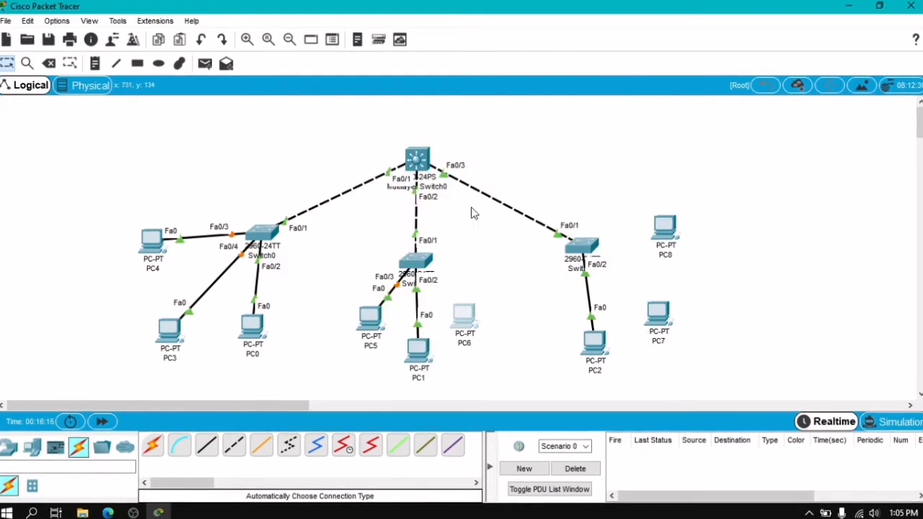
left_click(152, 447)
left_click(464, 318)
left_click(416, 263)
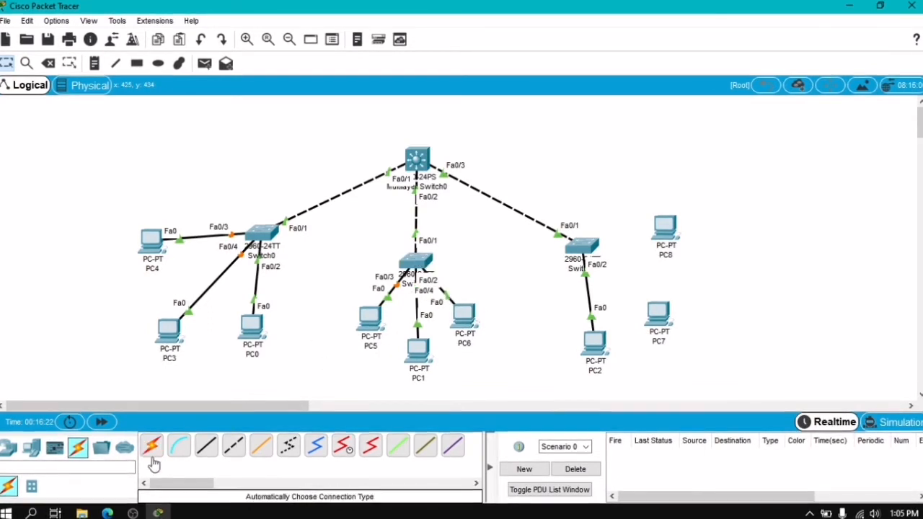
- Connect PC7 and PC8 to Switch2 with the automatically chosen connection type
left_click(151, 446)
left_click(658, 313)
left_click(583, 246)
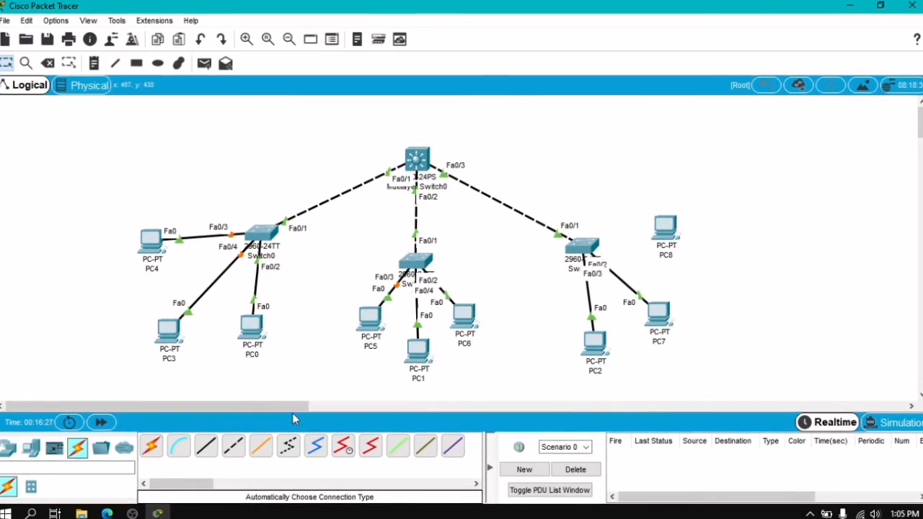
left_click(153, 449)
left_click(665, 228)
left_click(591, 246)
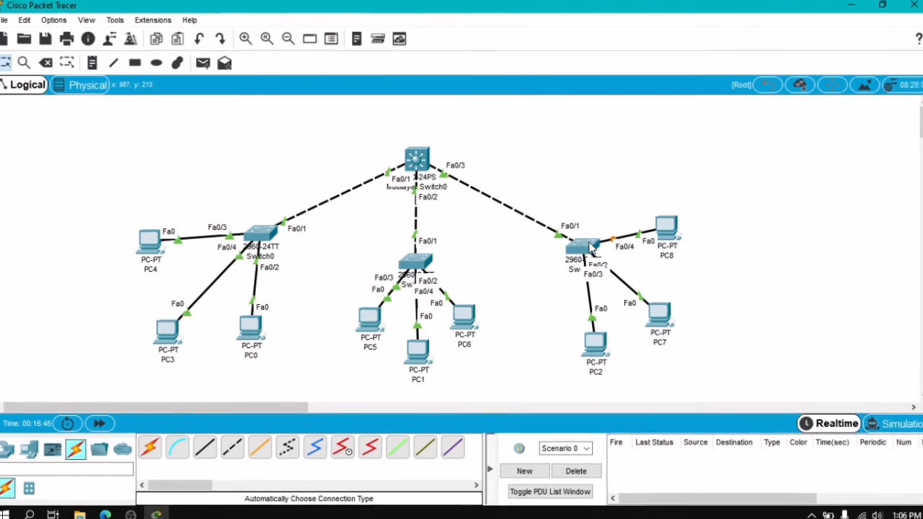
- Rename PC0 as kelas
left_click(250, 355)
key("BackSpace")
key("BackSpace")
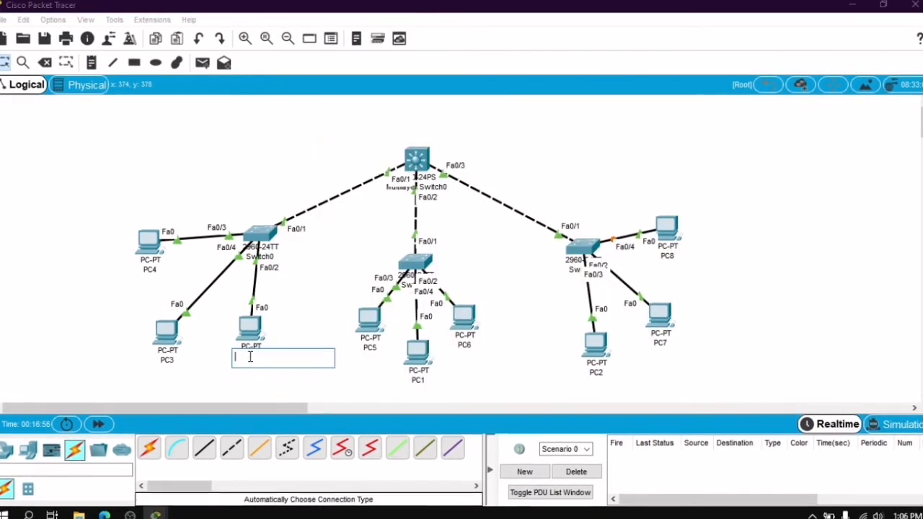
type("kelas")
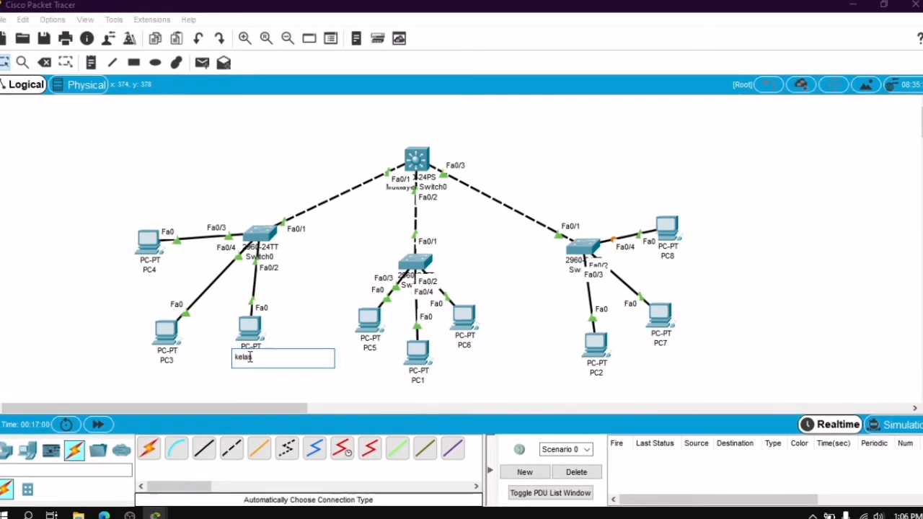
- Check the VLAN names in Multilayer Switch0's command-line output and rename the PC on Switch0's Fa0/2 as guru
left_click(417, 158)
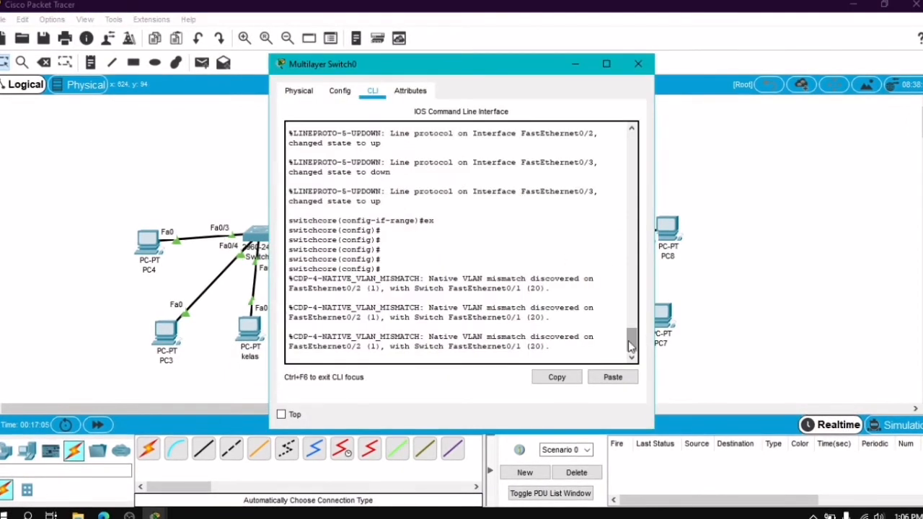
left_click_drag(635, 344, 646, 277)
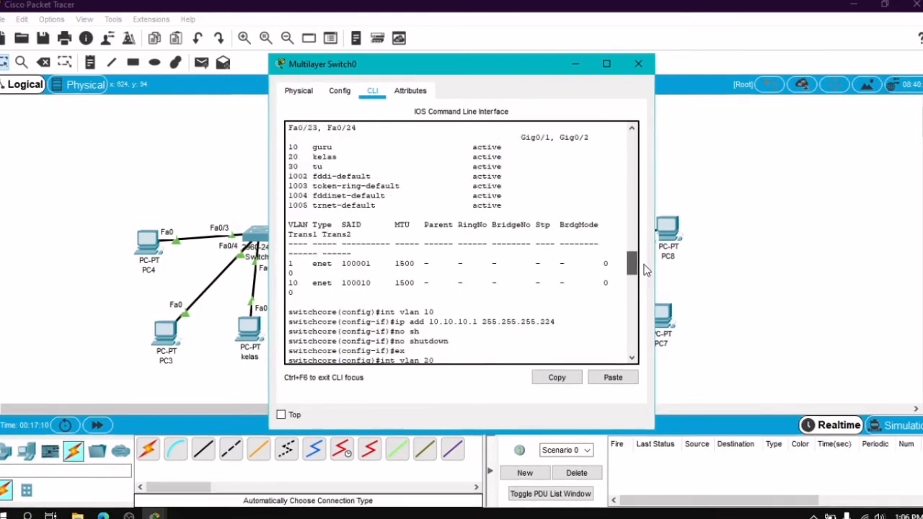
left_click(638, 64)
left_click(251, 363)
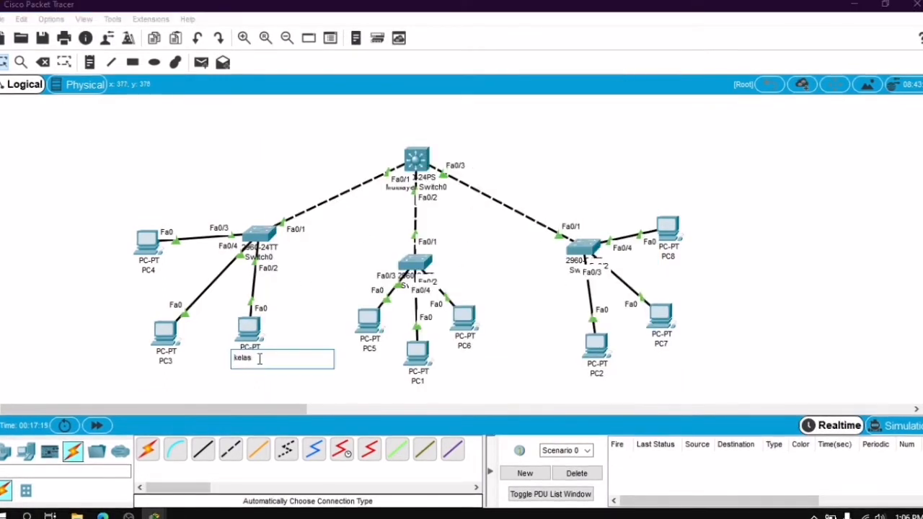
key("BackSpace")
key("BackSpace")
key("BackSpace")
key("BackSpace")
key("BackSpace")
type("guru")
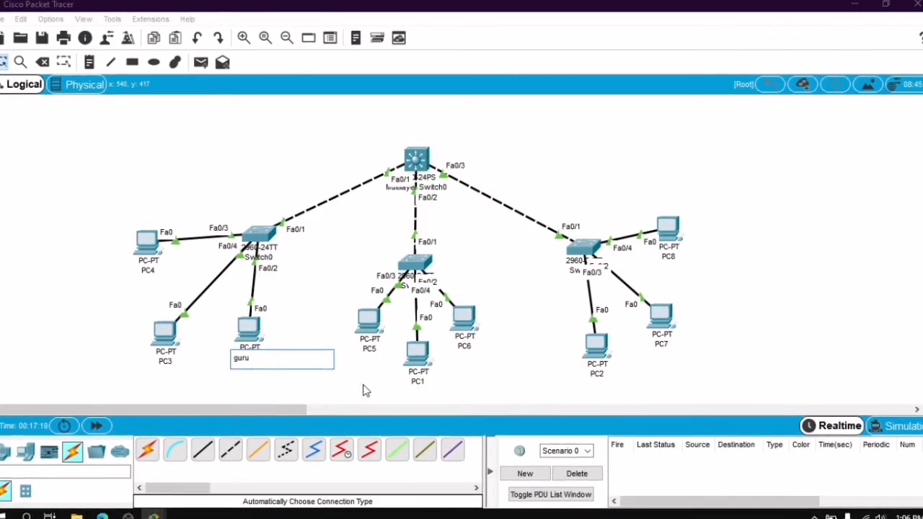
key("Return")
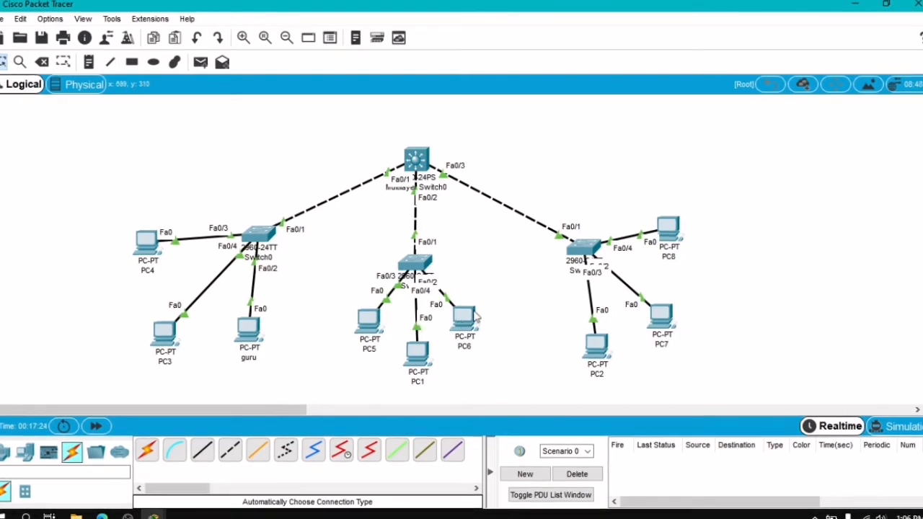
- Move PC6 lower and farther from Switch1, and rename PC1 as kelas
left_click_drag(462, 326, 485, 353)
left_click(418, 383)
key("BackSpace")
key("BackSpace")
key("BackSpace")
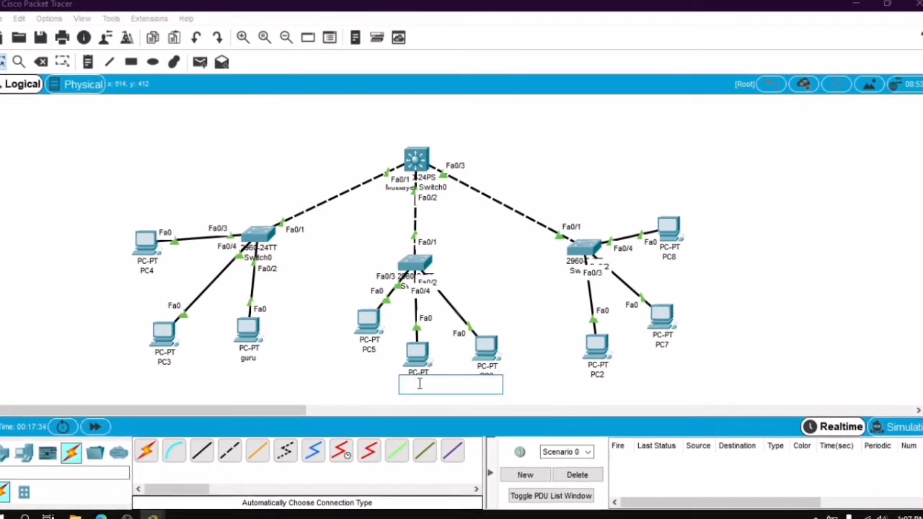
type("kelas")
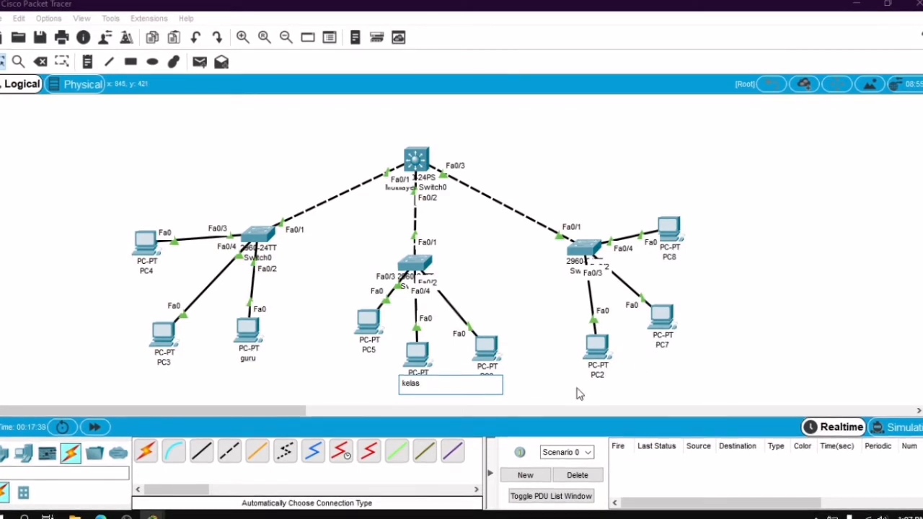
- Rename PC2 as tu and move PC7 farther to its right
left_click(598, 375)
key("BackSpace")
key("BackSpace")
key("BackSpace")
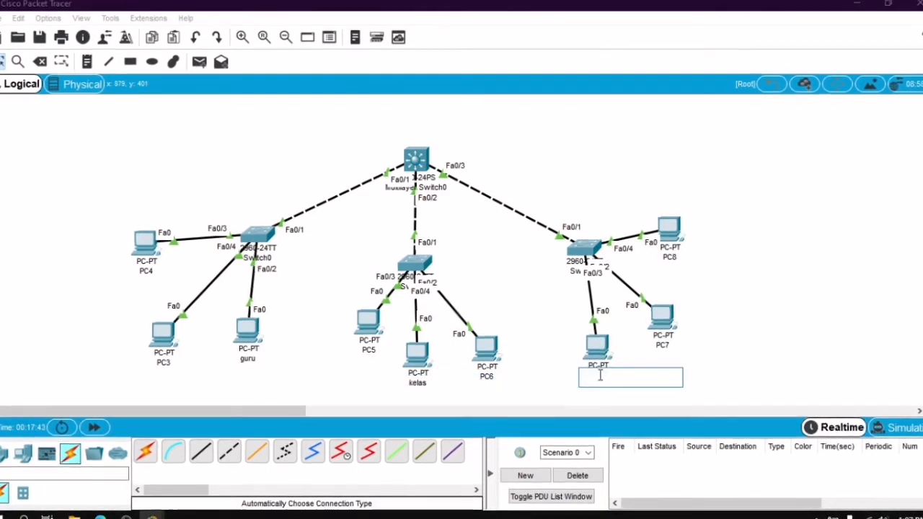
type("tu")
key("Return")
left_click_drag(663, 348, 709, 346)
- Try to rename PC7 as kelas
left_click(706, 344)
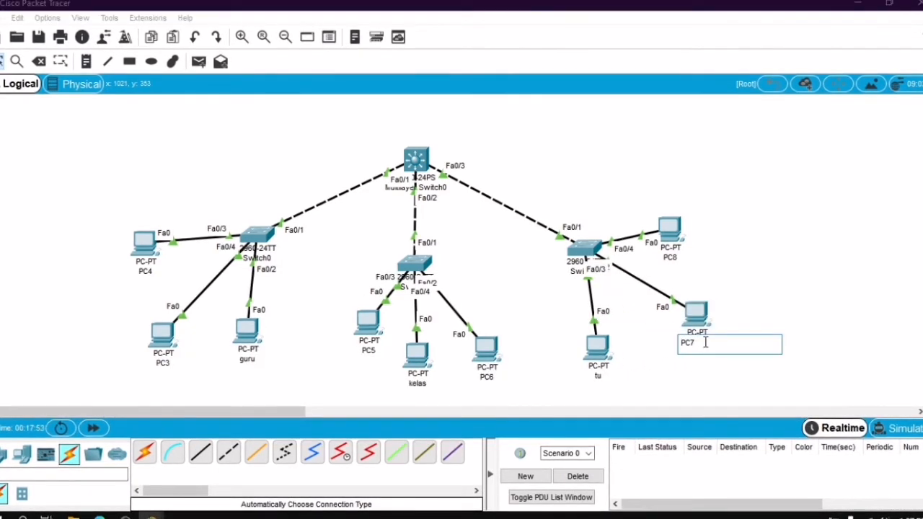
type("kelas")
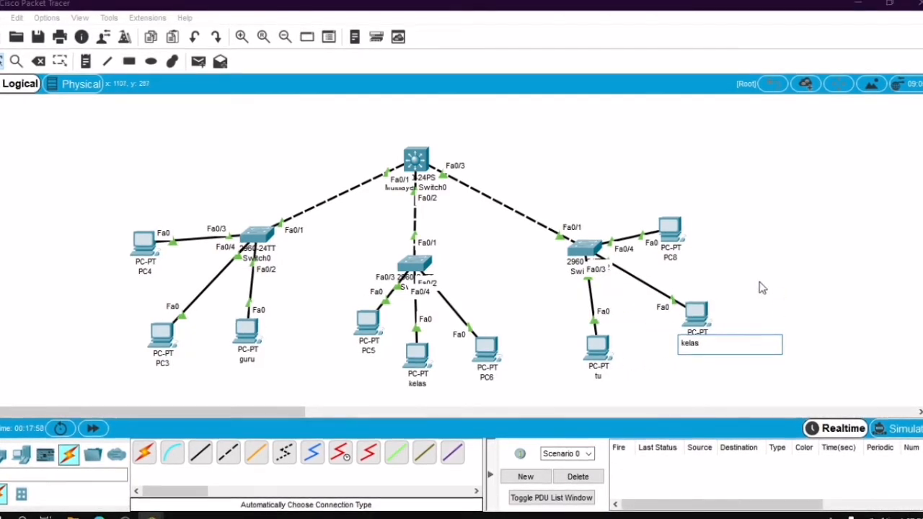
key("Return")
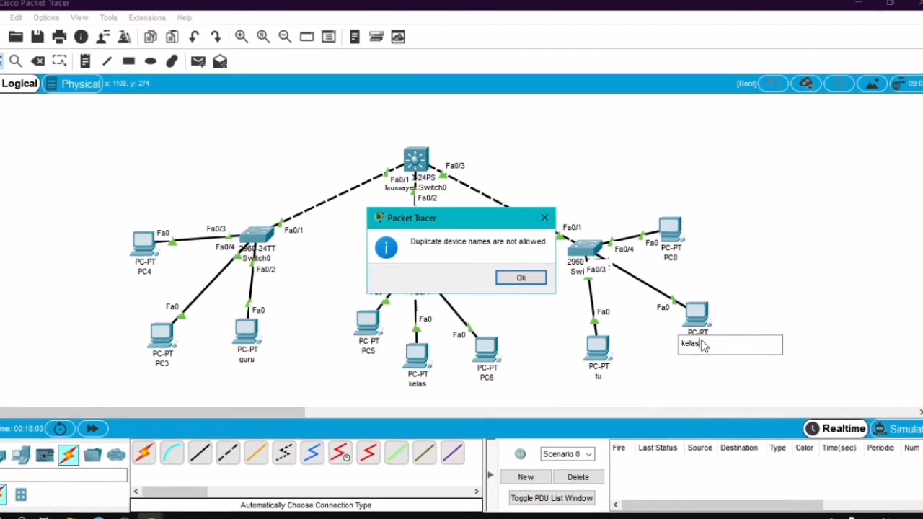
left_click(521, 279)
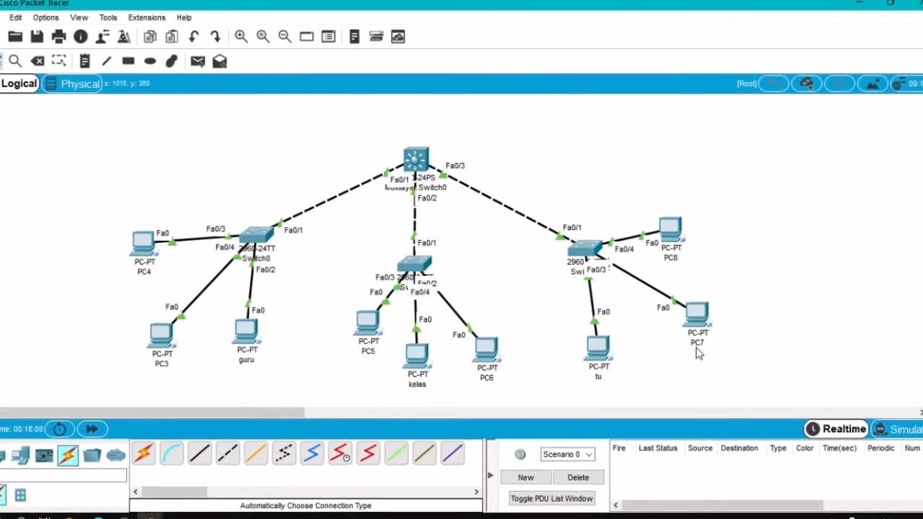
- Rename PC7 as kelas2
left_click(698, 346)
key("BackSpace")
key("BackSpace")
key("BackSpace")
type("kelas2")
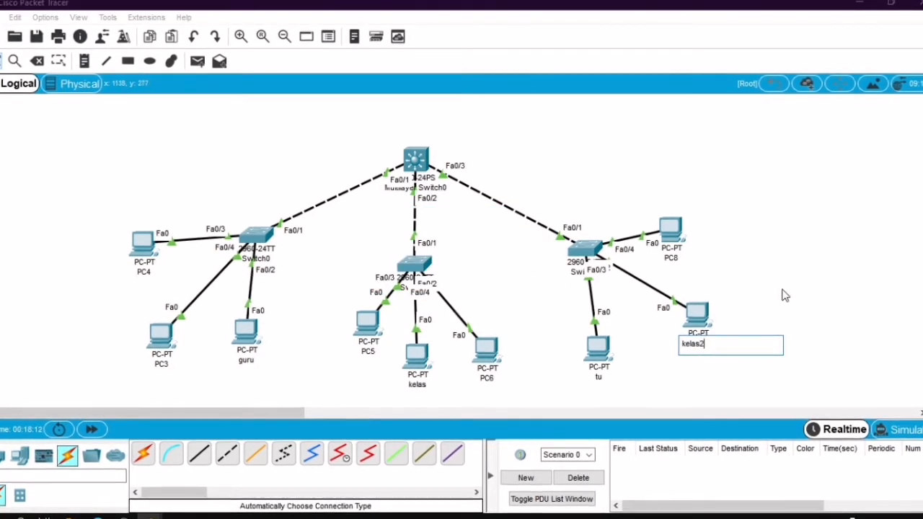
key("Return")
- Rename PC8 as guru 2
left_click(675, 260)
key("BackSpace")
key("BackSpace")
key("BackSpace")
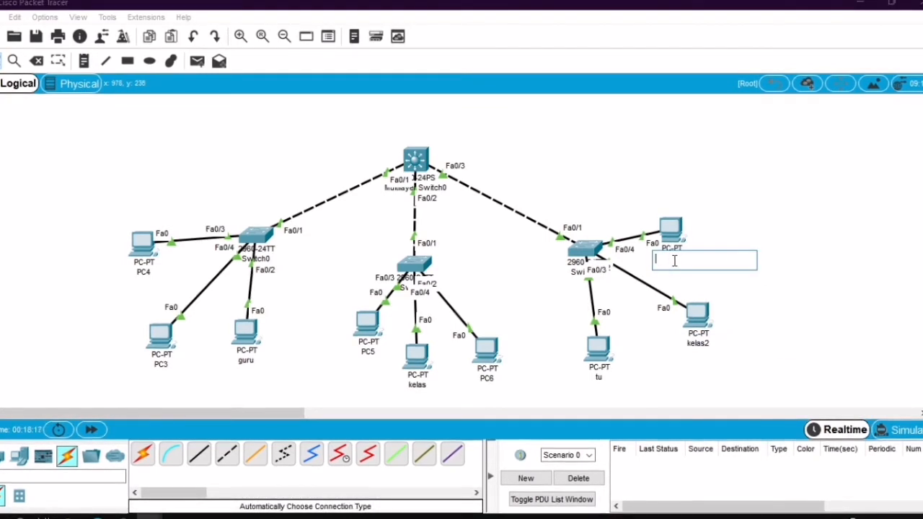
type("guru 2")
key("Return")
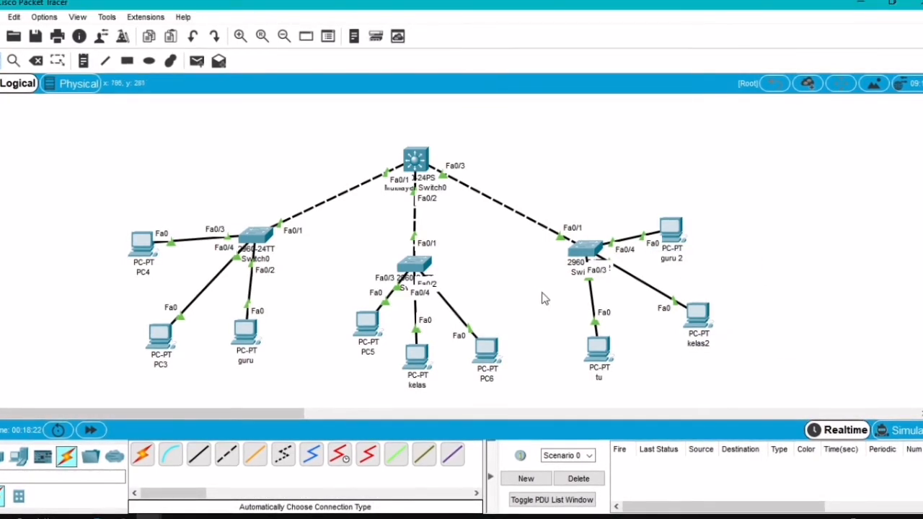
- Rename PC6 as guru 3
left_click(488, 381)
key("BackSpace")
type("g")
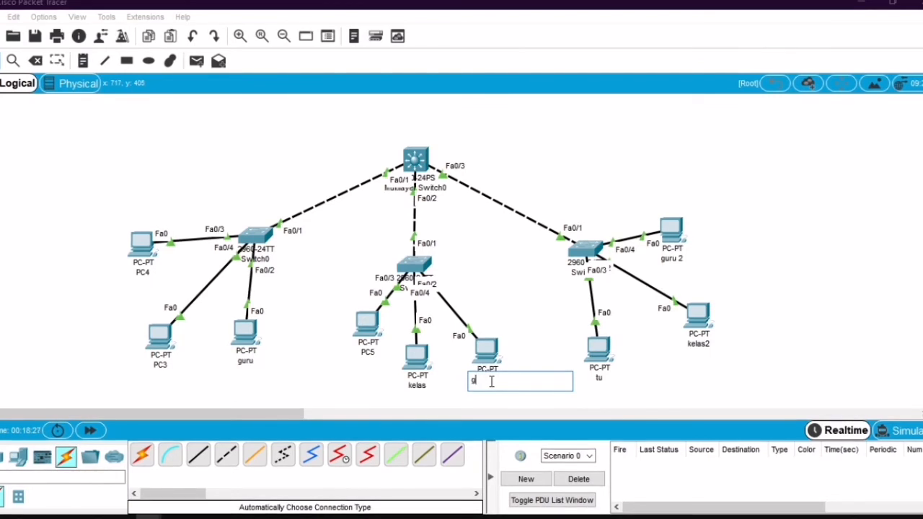
type("uru 3")
key("Return")
- Rename PC5 as tu 3
left_click(363, 353)
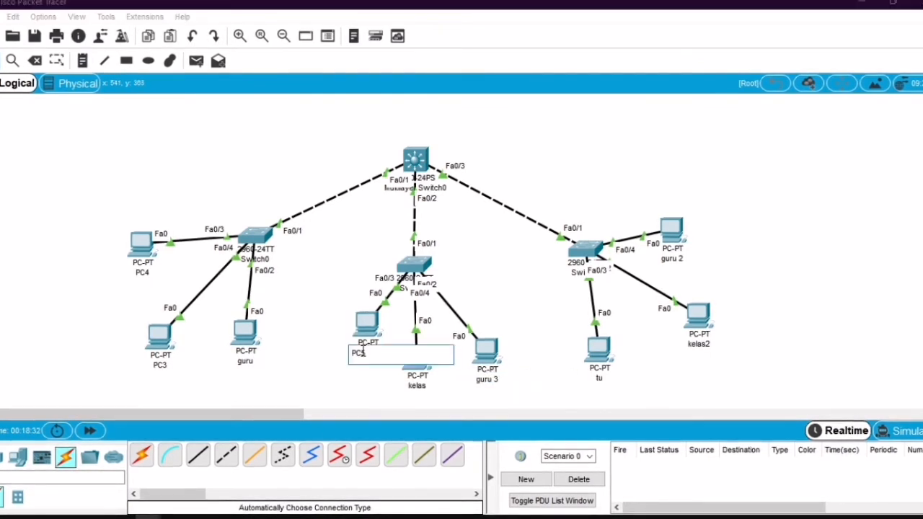
key("BackSpace")
key("BackSpace")
key("BackSpace")
type("tu 3")
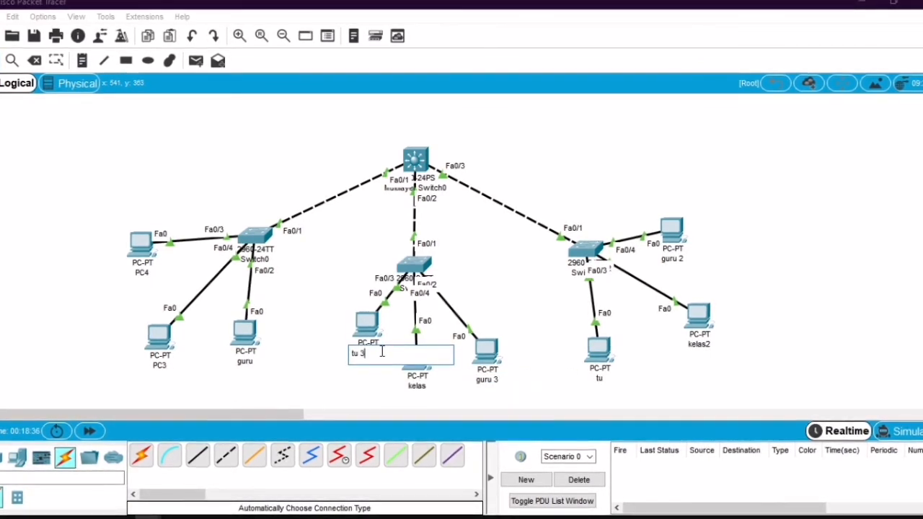
key("Return")
- Rename PC3 as kelas 3
left_click(161, 366)
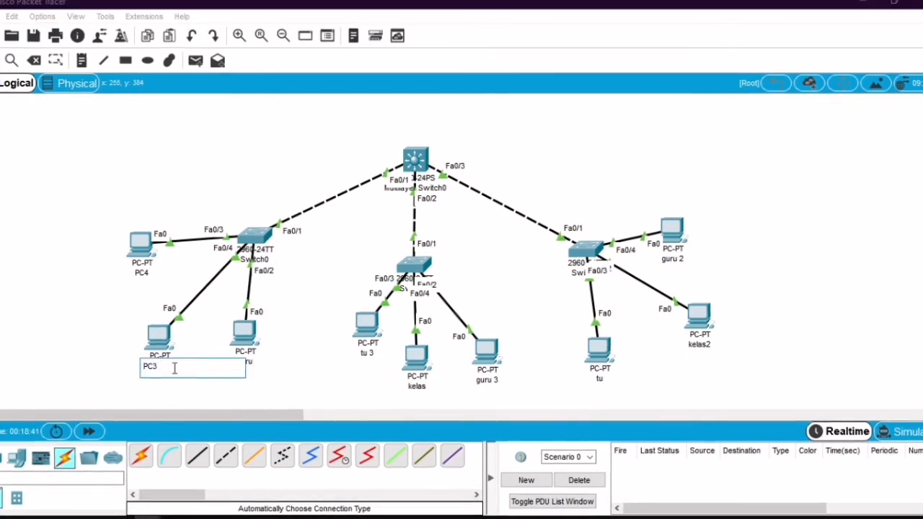
key("BackSpace")
key("BackSpace")
key("BackSpace")
type("kelas 2")
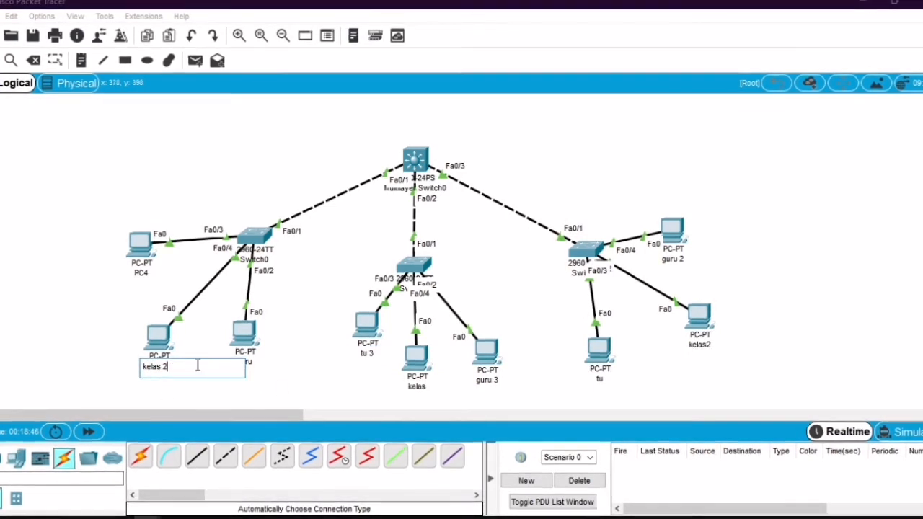
key("BackSpace")
type("3")
key("Return")
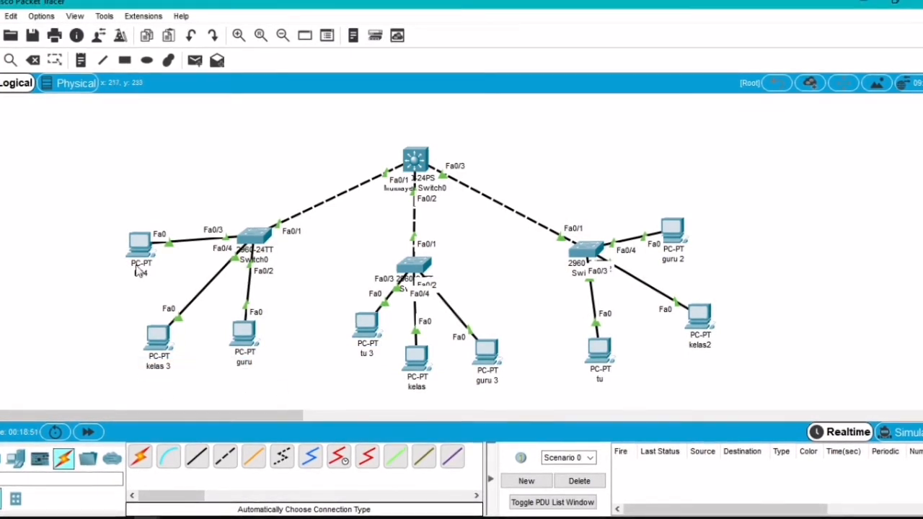
- Rename PC4 as tu 2
left_click(138, 270)
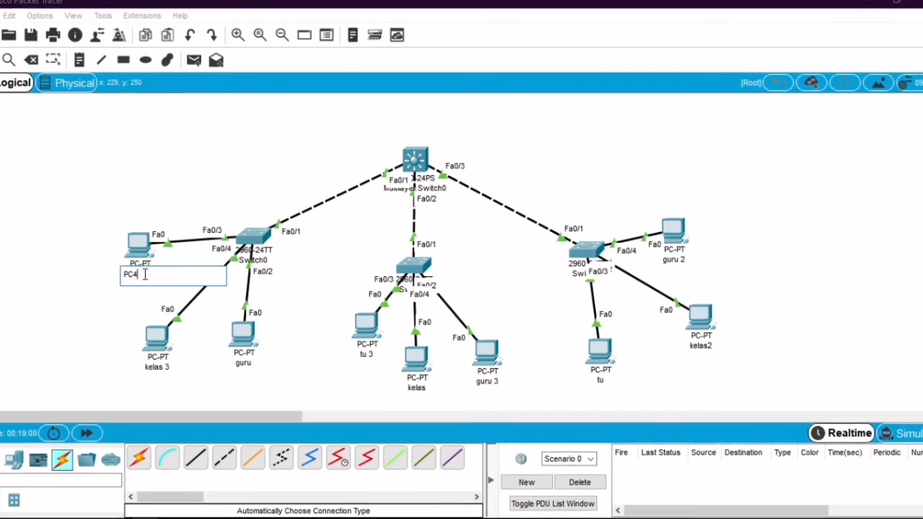
type("u 2")
left_click(110, 324)
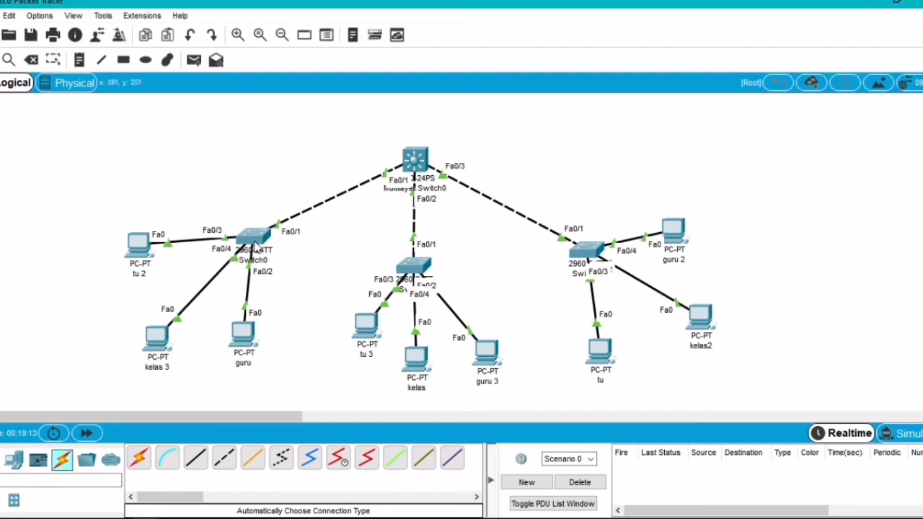
- In Switch0's command line, enter interface fa 0/3 and set its switchport mode to access
left_click(255, 245)
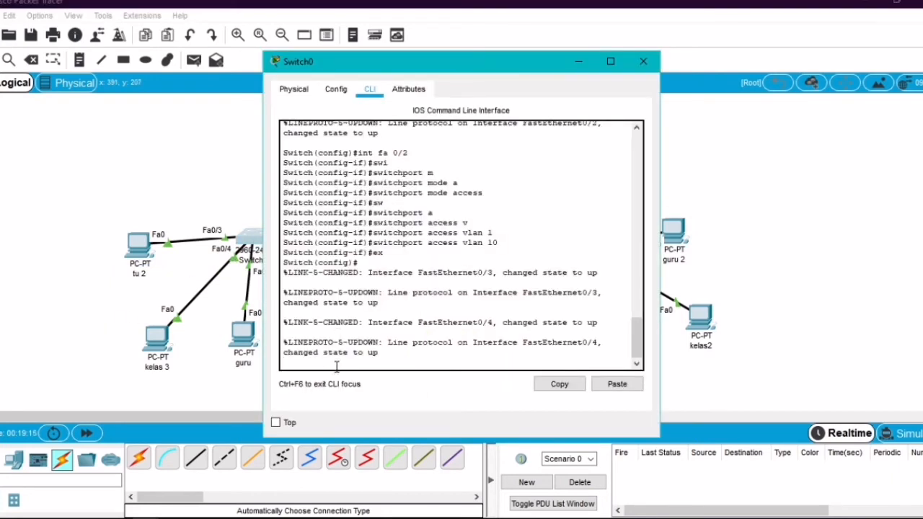
key("Return")
type("int")
type(" fa 0/3")
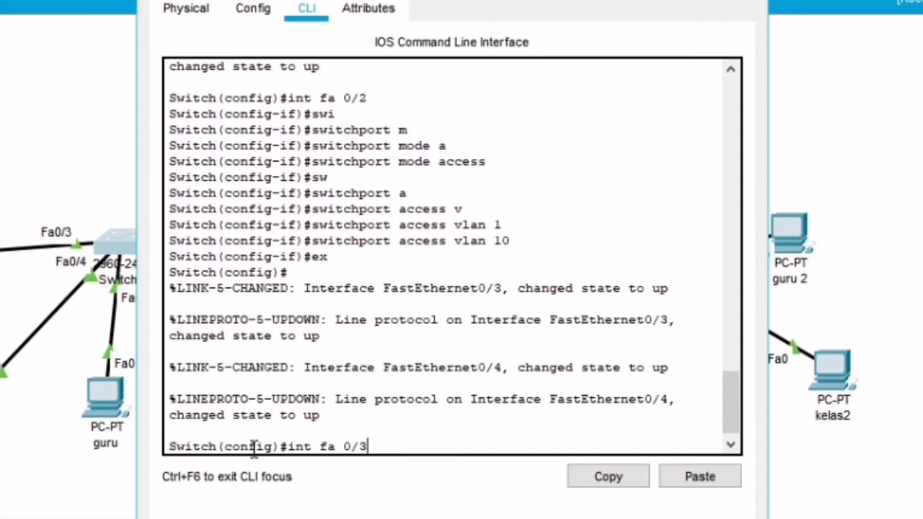
key("Return")
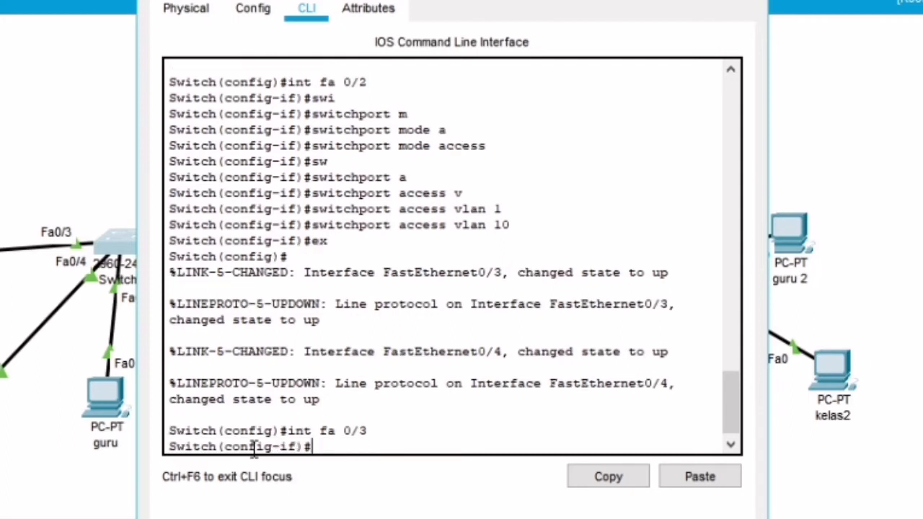
type("sw")
key("Tab")
type("m")
key("Tab")
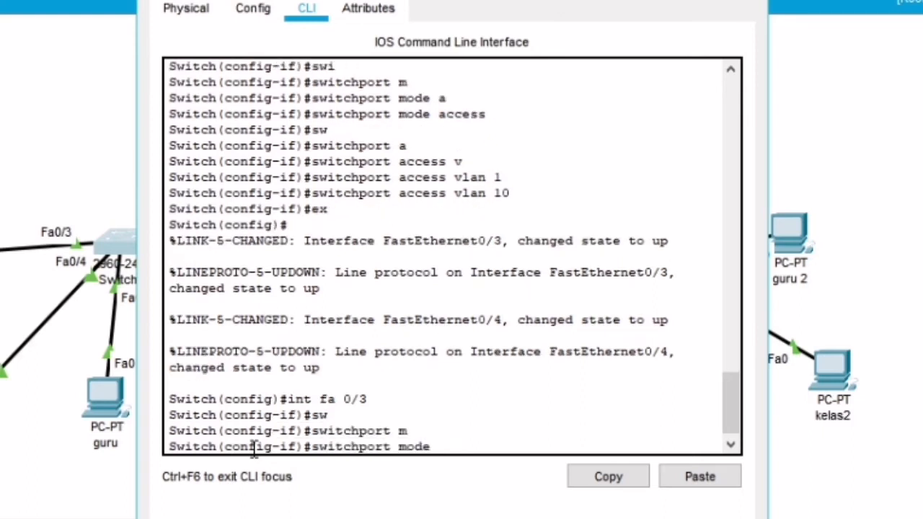
type("a")
key("Tab")
key("Return")
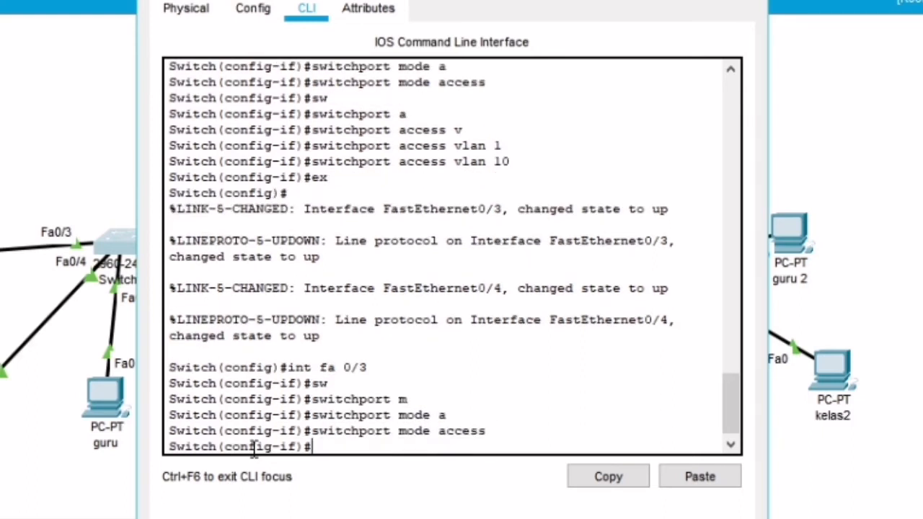
- Assign Switch0's interface fa 0/3 to access VLAN 30 and exit the interface configuration
type("s")
key("Tab")
type("w")
key("Tab")
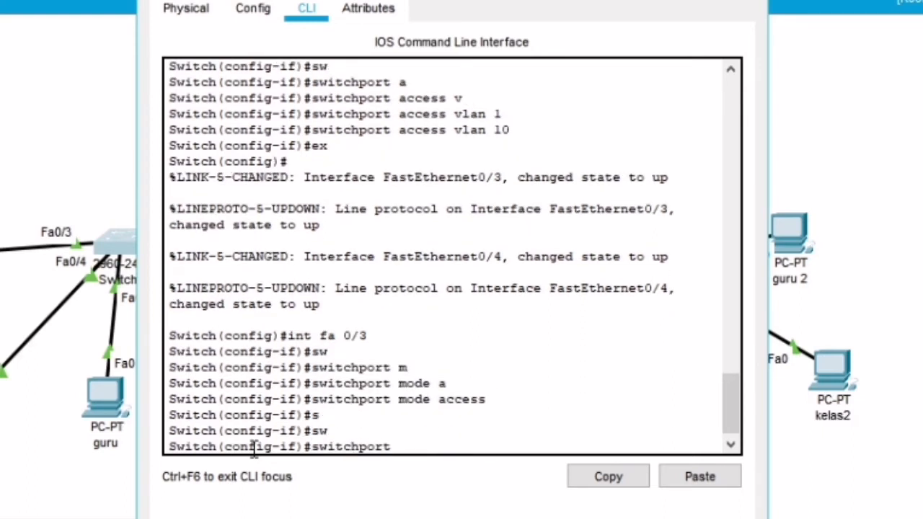
type("a")
key("Tab")
type("v")
key("Tab")
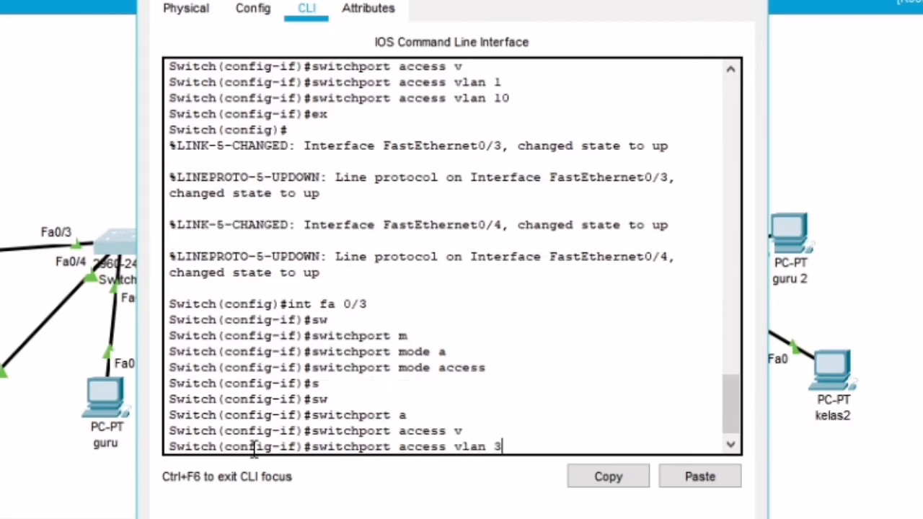
type("30")
key("Return")
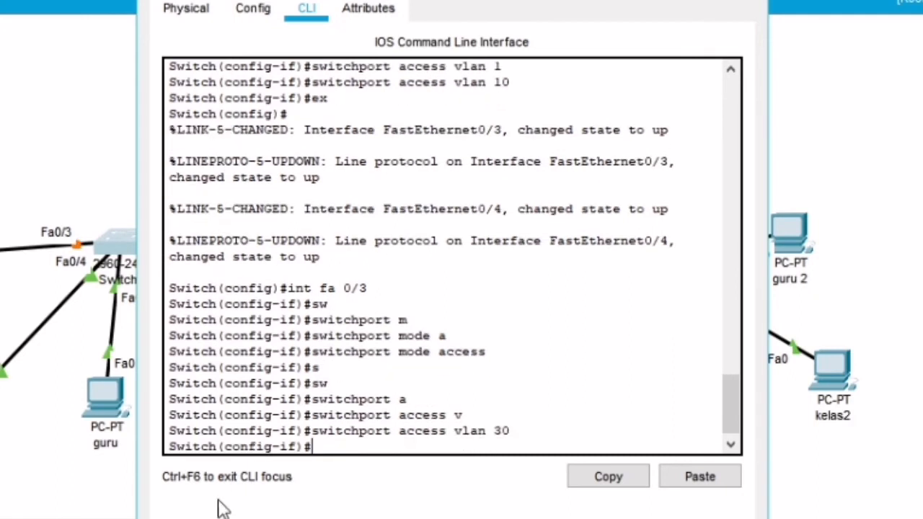
type("ex")
key("Return")
- Enter interface fa 0/4 on Switch0 and set its switchport mode to access
type("itch(config)#int fa 0/")
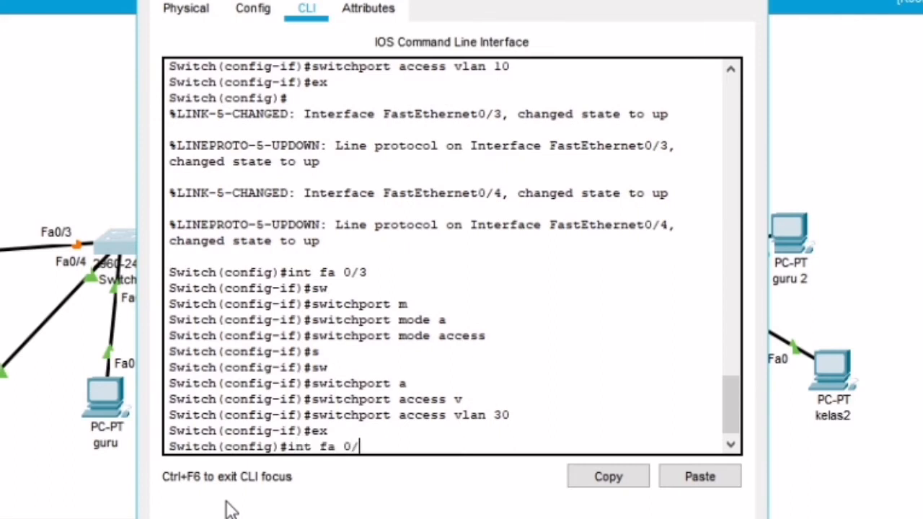
type("4")
key("Return")
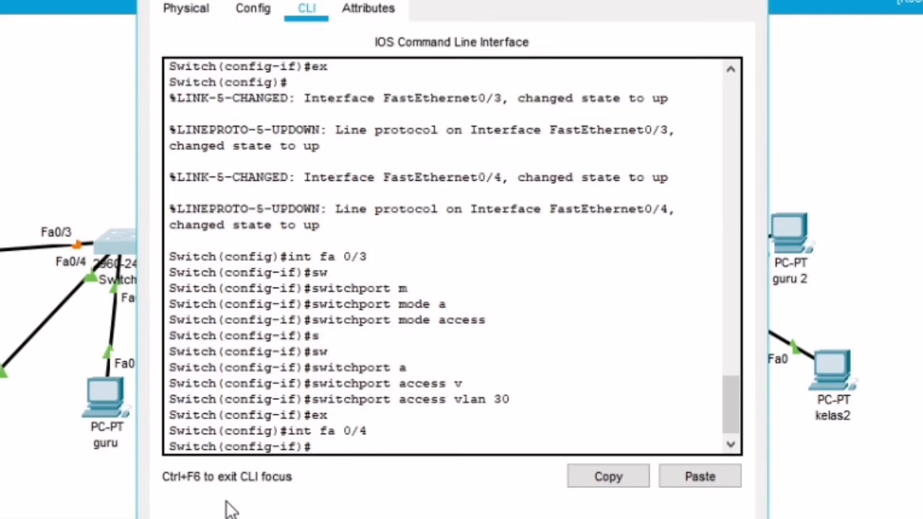
type("sw")
key("Tab")
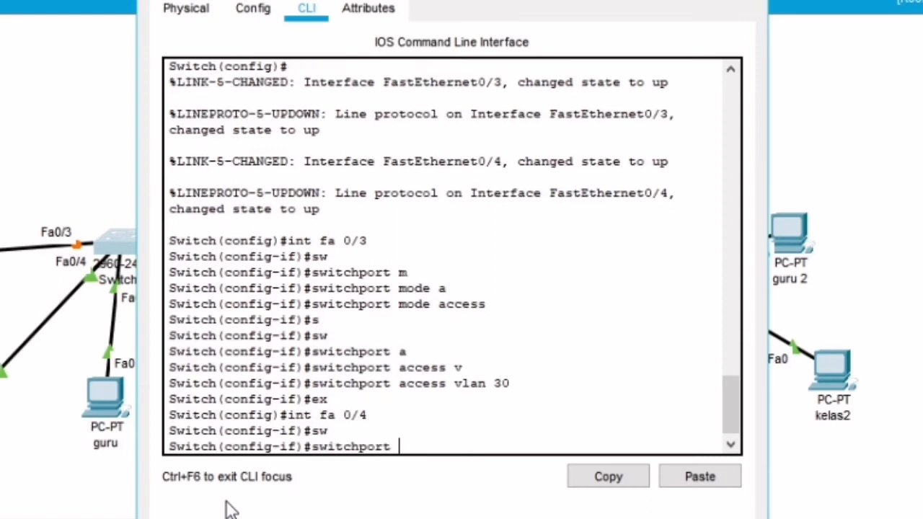
type("m")
key("Tab")
type("a")
key("Tab")
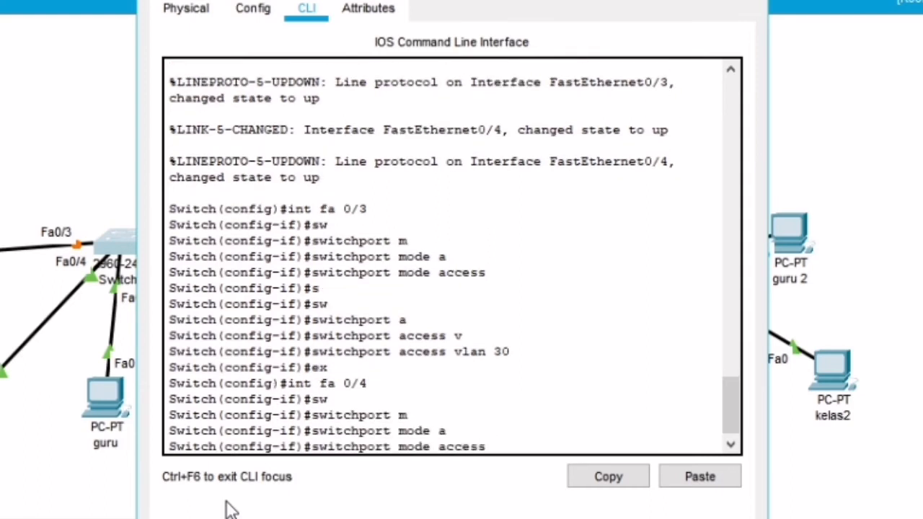
key("Return")
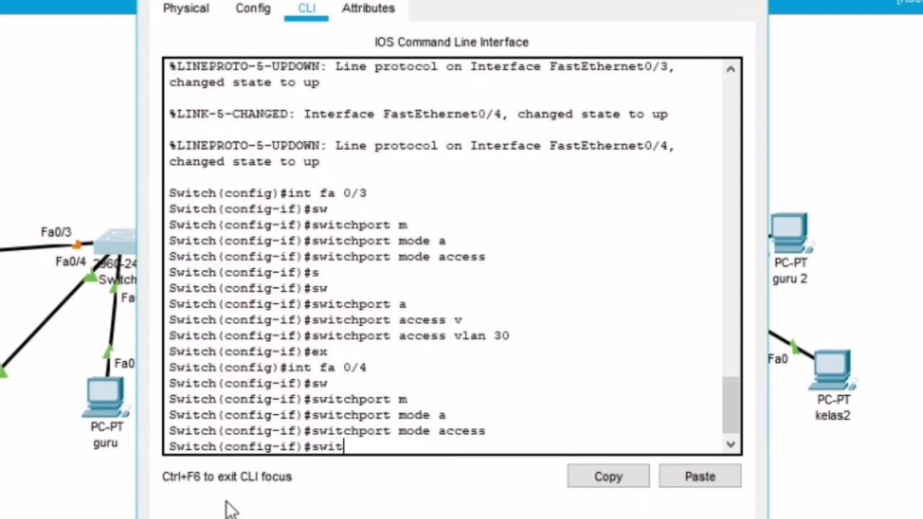
- Assign Switch0's interface fa 0/4 to access VLAN 20, exit the interface configuration and close the switch window
type("swit")
key("Tab")
type("ac")
key("Tab")
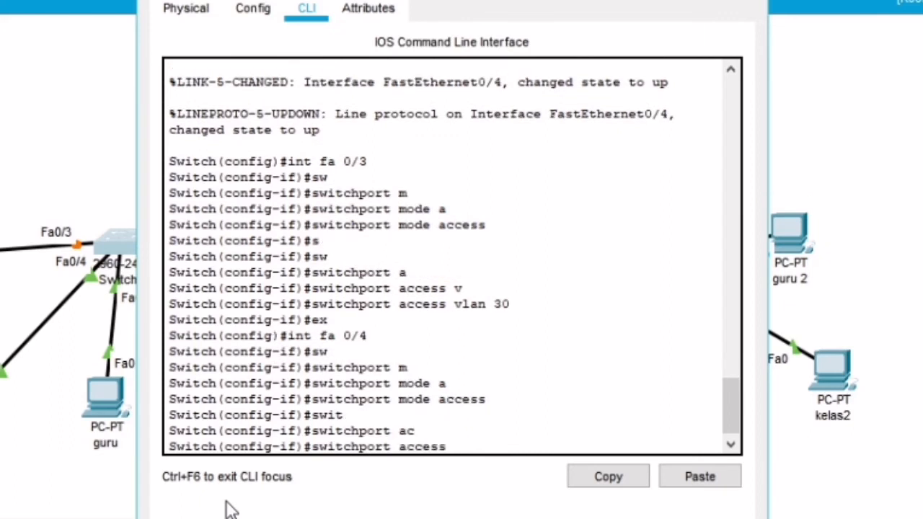
type("v")
key("Tab")
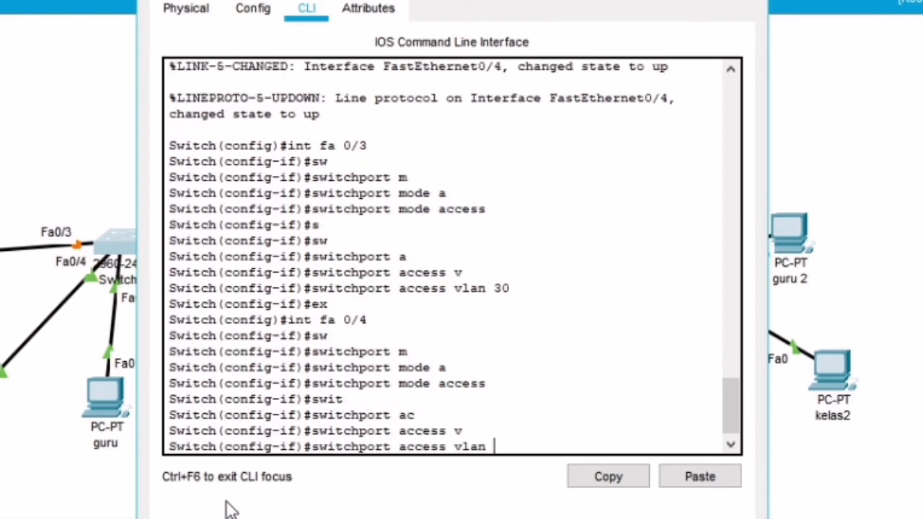
type("20")
key("Return")
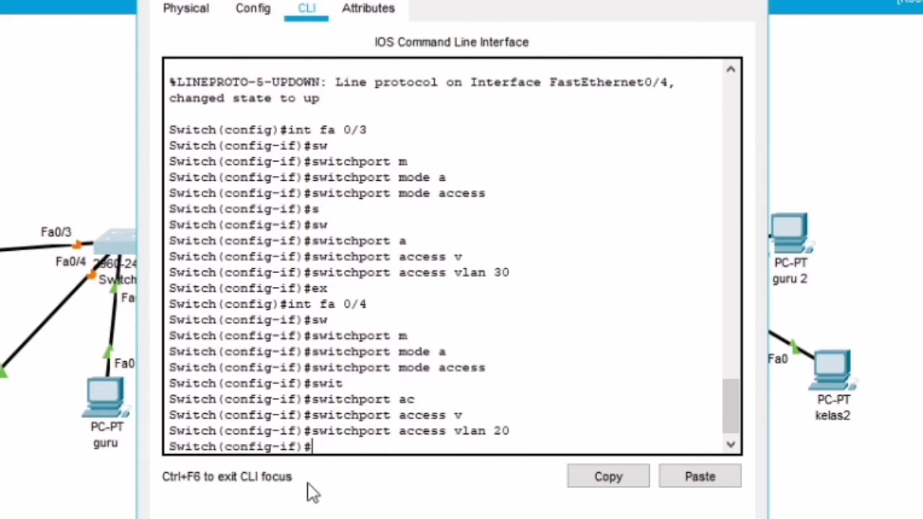
type("ex")
key("Return")
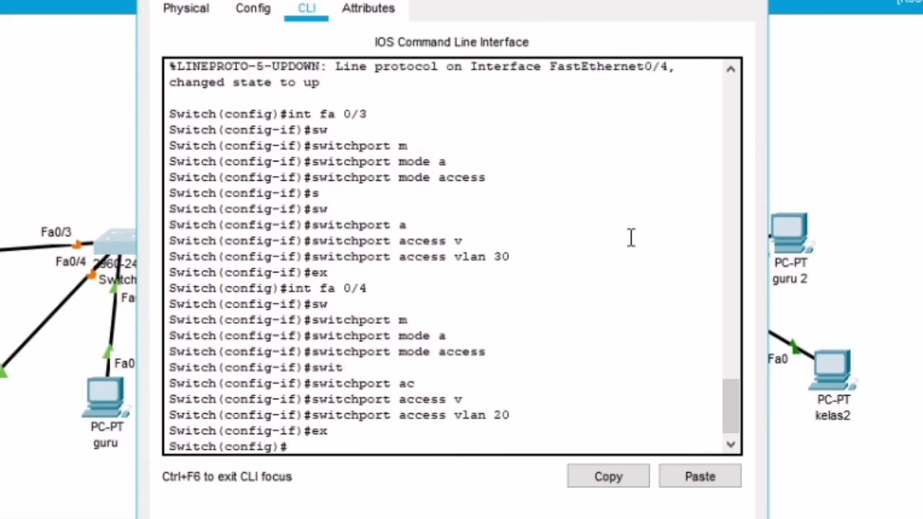
left_click(750, 0)
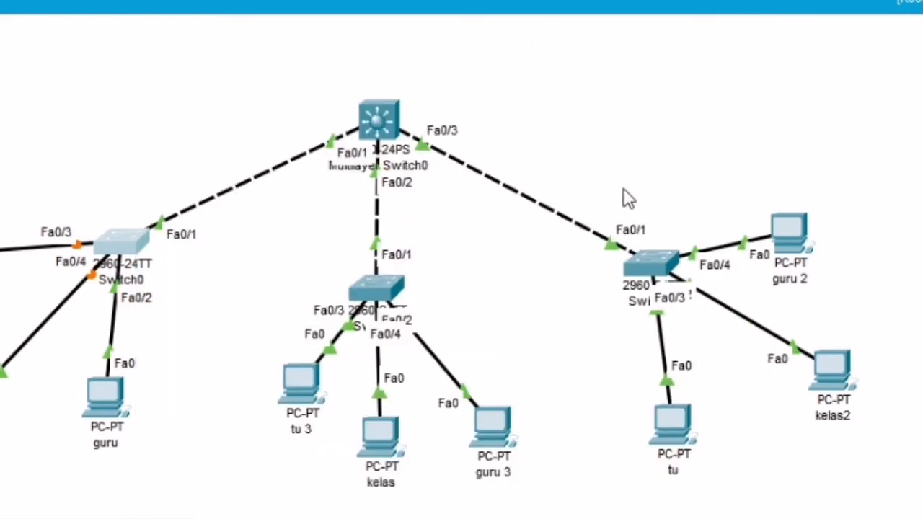
- In the command line of the access switch serving tu 3, set interface fa 0/3 to switchport mode access
left_click(309, 385)
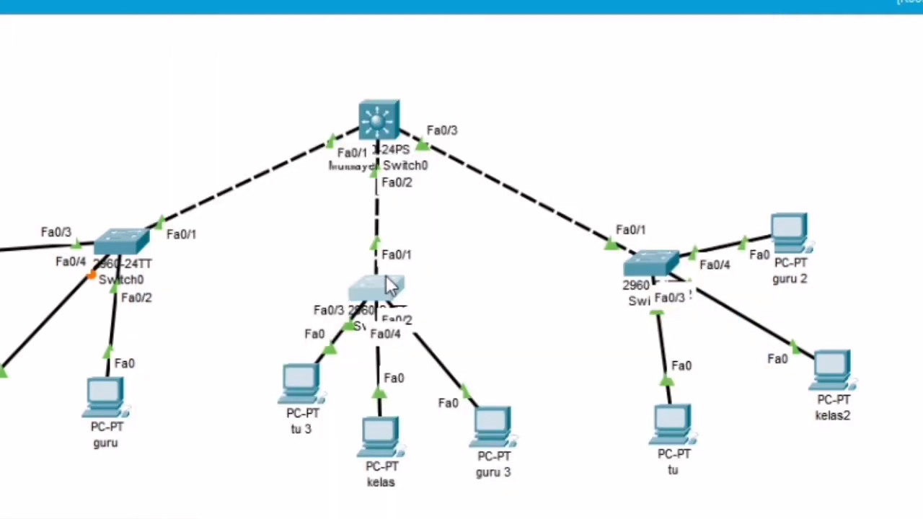
left_click(386, 287)
key("Return")
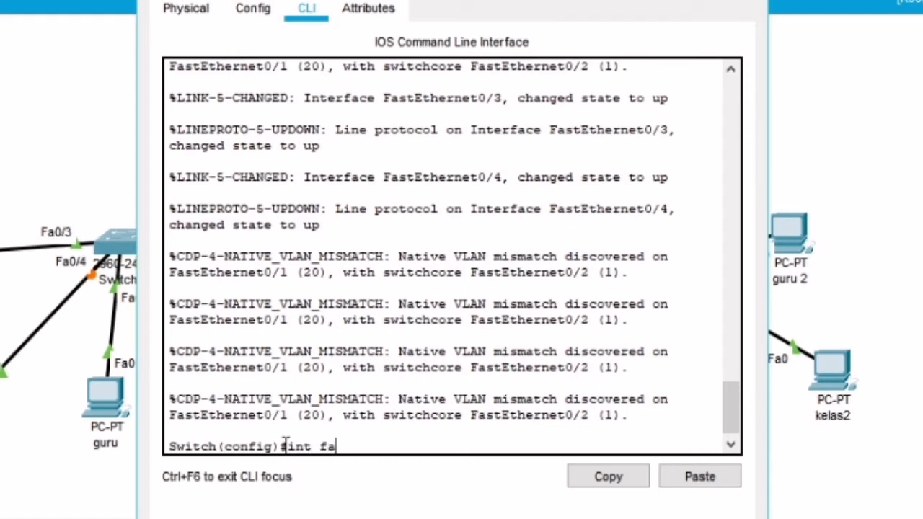
type("int fa 0/3")
key("Return")
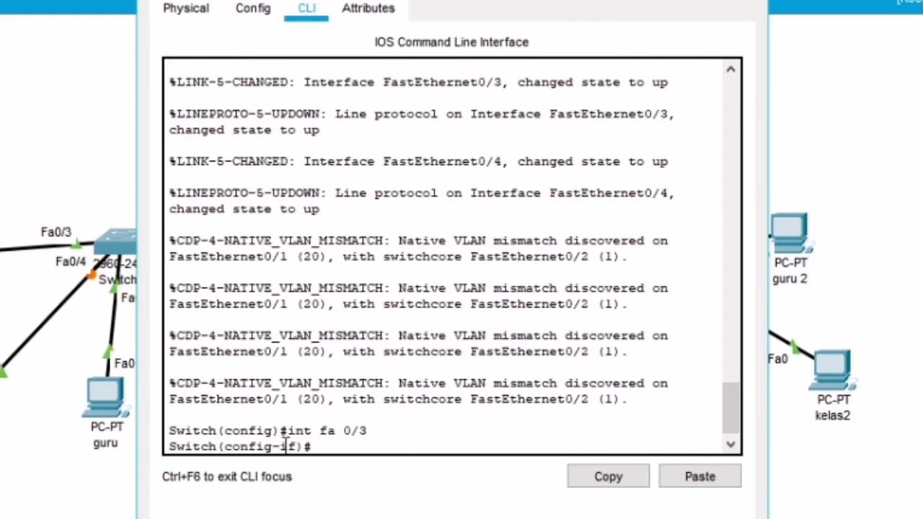
type("swi")
key("Tab")
type("m")
key("Tab")
type("a")
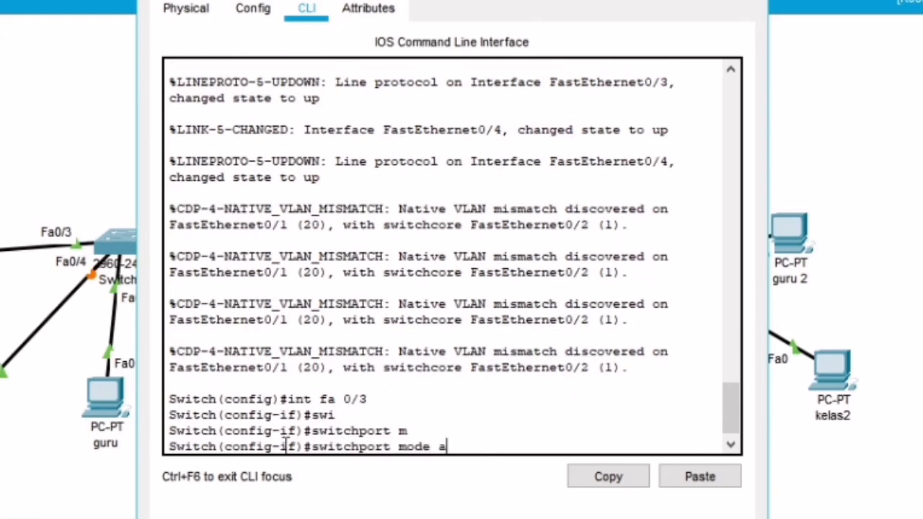
key("Tab")
key("Return")
- Assign interface fa 0/3 on the switch serving tu 3 to access VLAN 30
type("sw")
key("Tab")
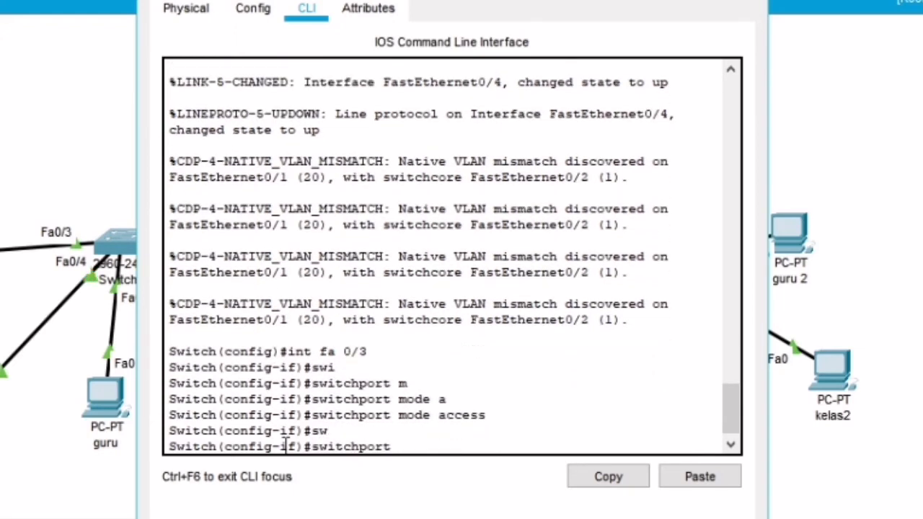
type("a")
key("Tab")
type("v")
key("Tab")
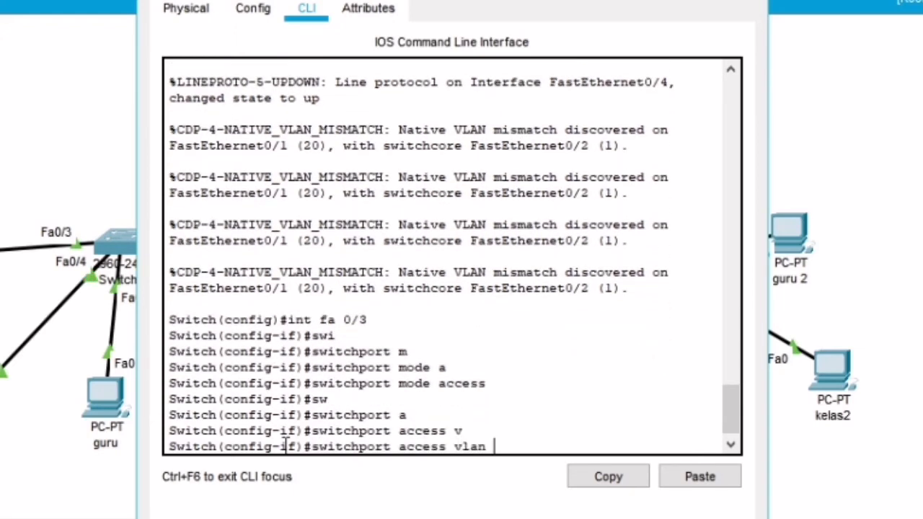
type("30")
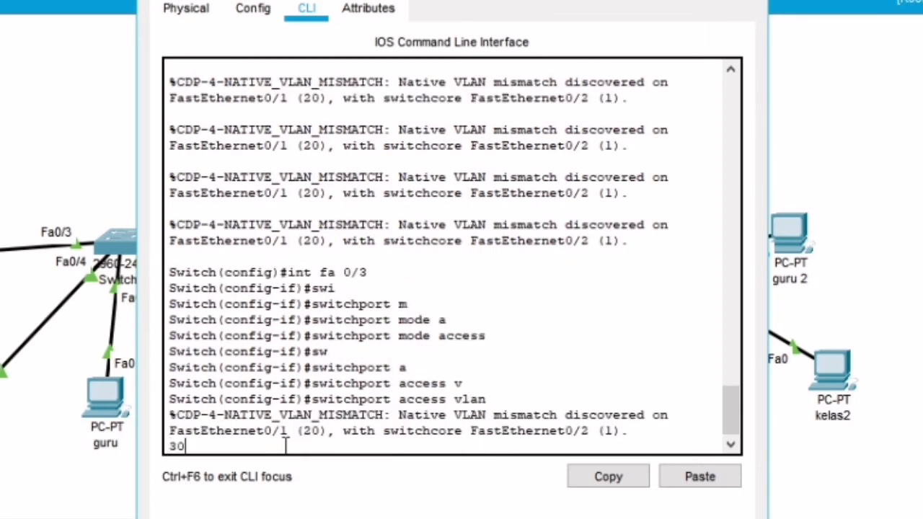
key("BackSpace")
key("BackSpace")
key("BackSpace")
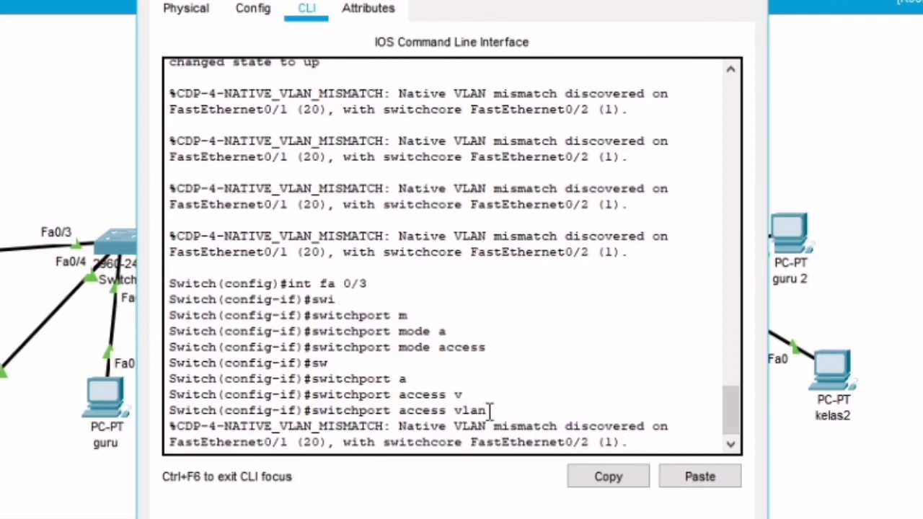
type("30")
key("Return")
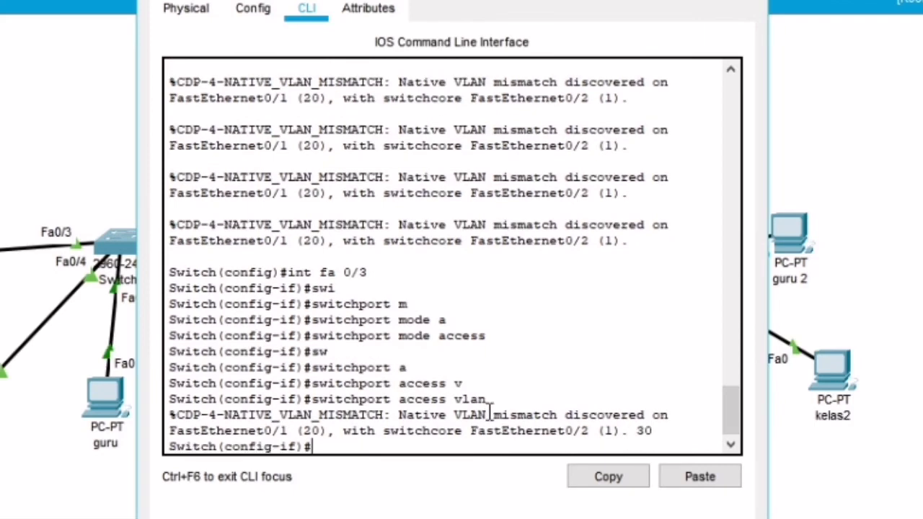
- Reissue the access VLAN 30 command on interface fa 0/3 and exit the interface configuration
key("Up")
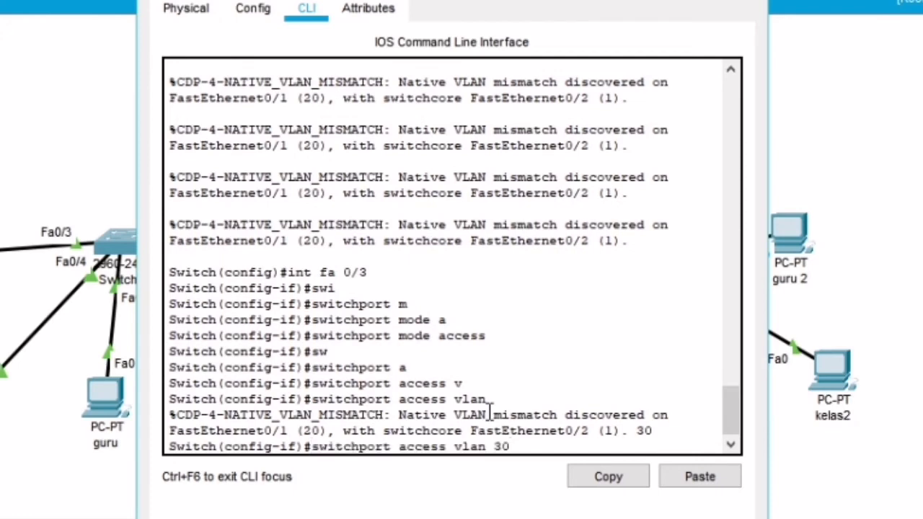
key("Return")
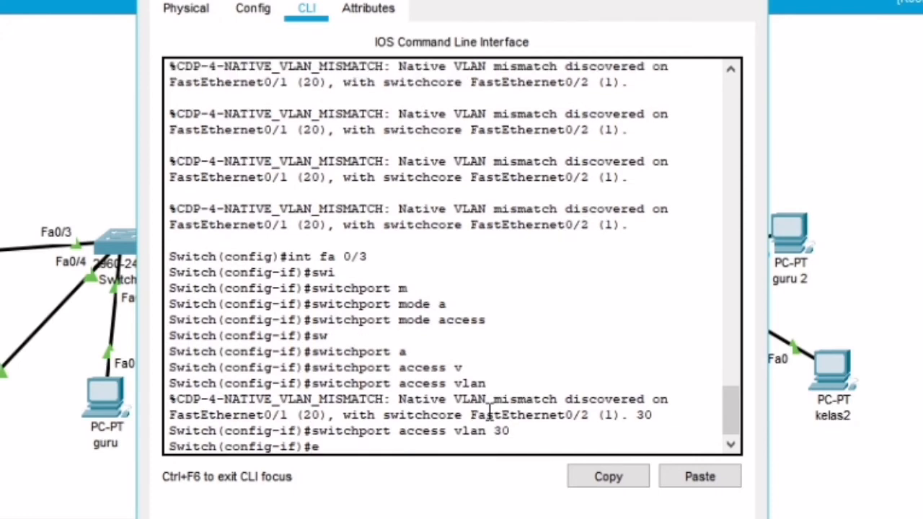
type("ex")
key("Return")
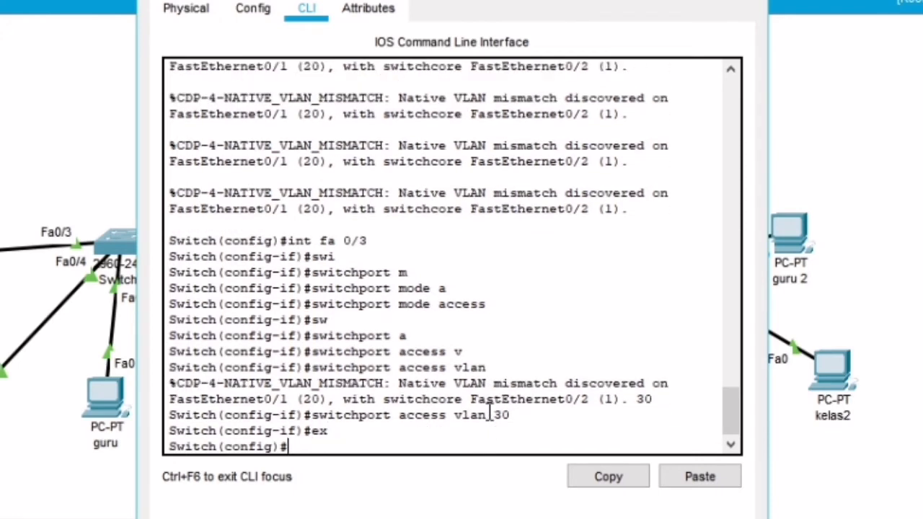
- Set interface fa 0/4 on Switch1 to switchport mode access
type("int fa 0/4")
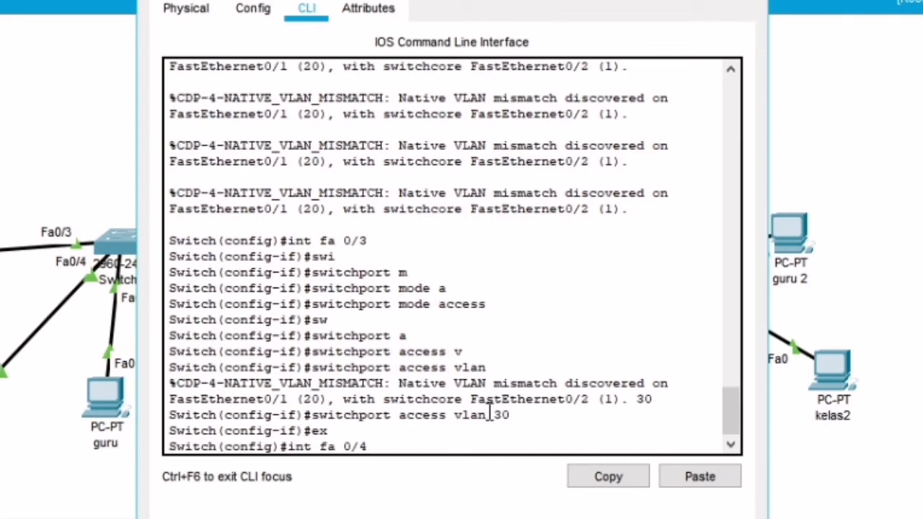
key("Return")
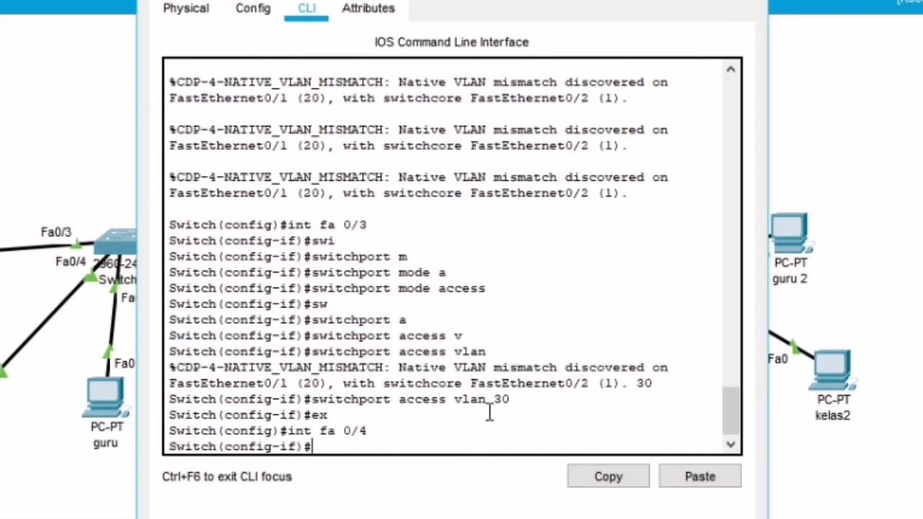
key("Up")
key("Up")
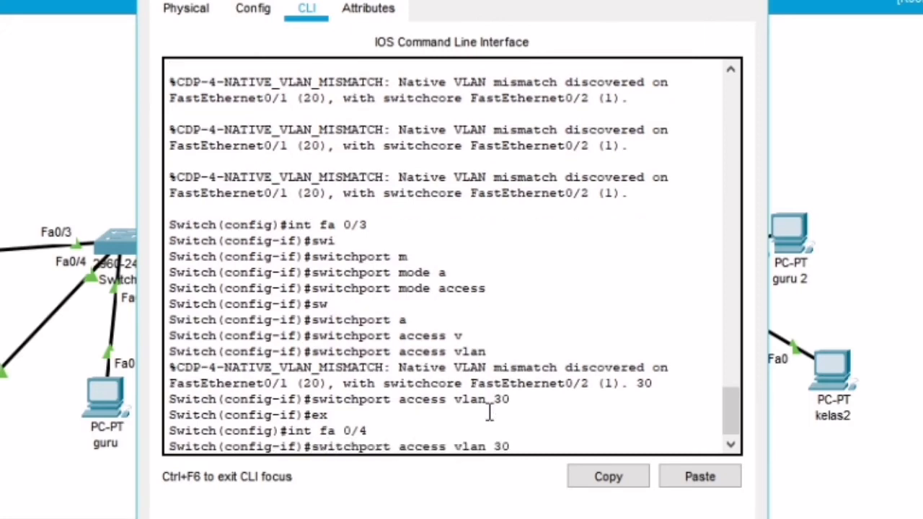
key("Up")
key("Return")
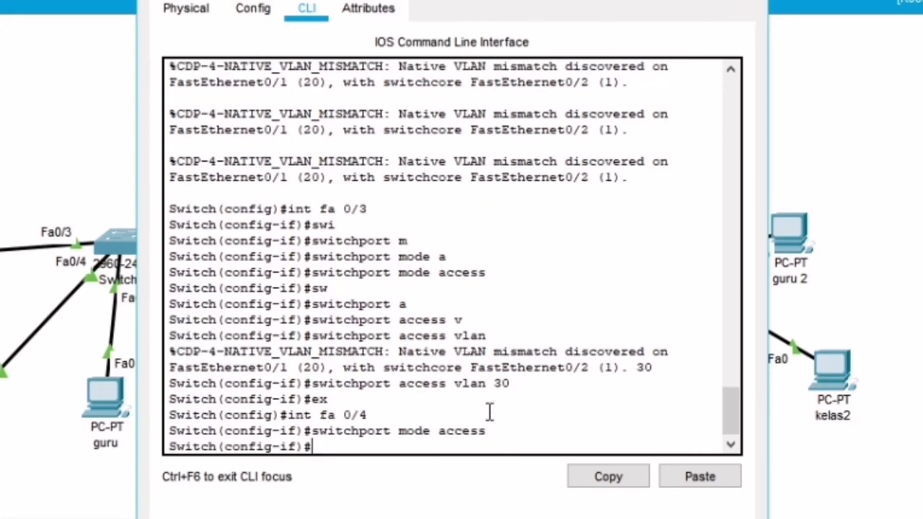
- Assign Switch1's interface fa 0/4 to access VLAN 10, exit the interface configuration and close the switch window
left_click_drag(542, 65, 303, 61)
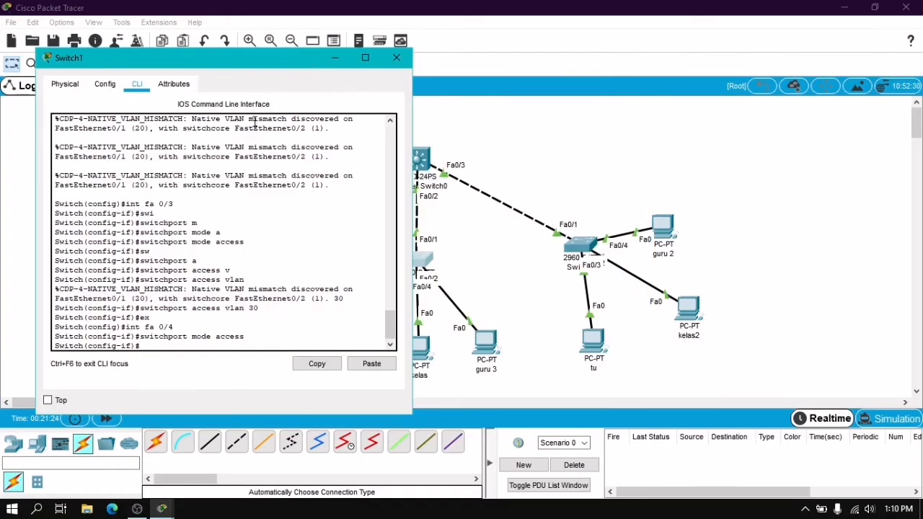
left_click(270, 334)
key("Up")
key("Up")
key("Up")
key("Up")
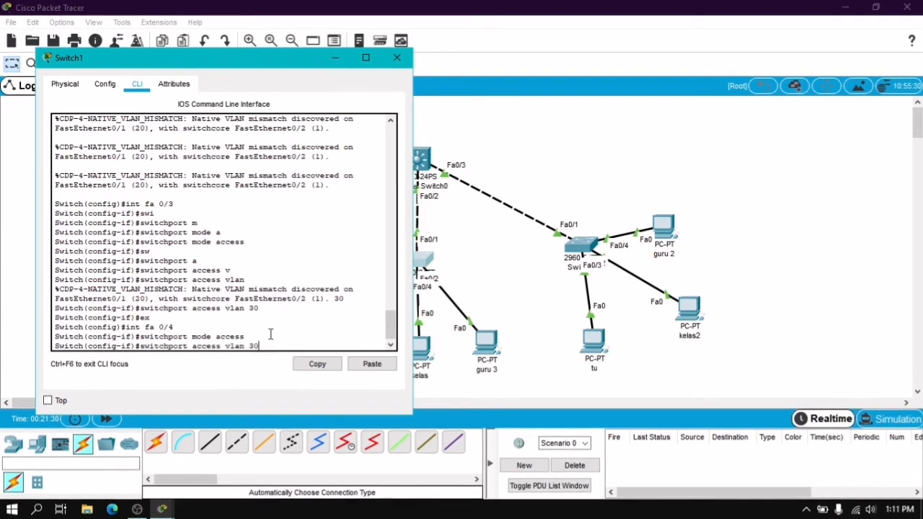
key("BackSpace")
key("BackSpace")
type("1")
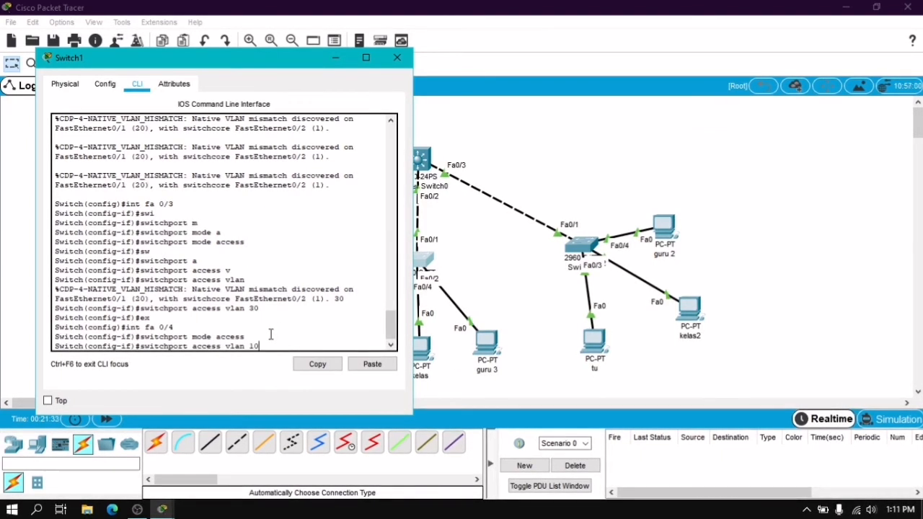
type("0")
key("Return")
type("ex")
key("Return")
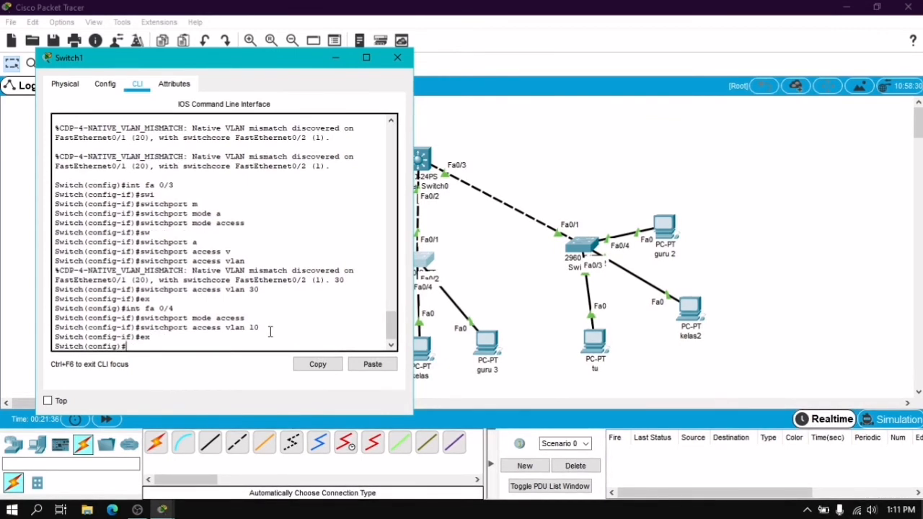
left_click(397, 58)
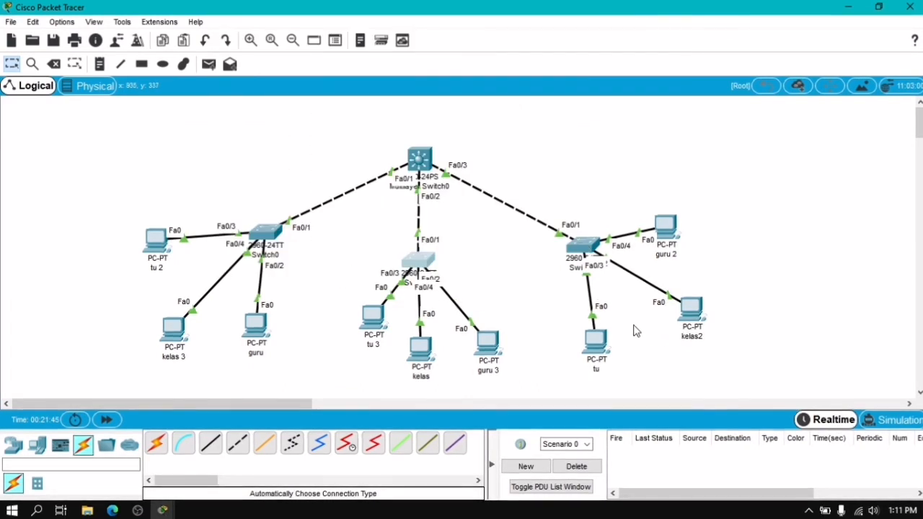
- Move PC tu slightly down and to the left, and bring up the configuration prompt of its access switch, Switch2
left_click_drag(598, 340, 583, 356)
left_click(581, 249)
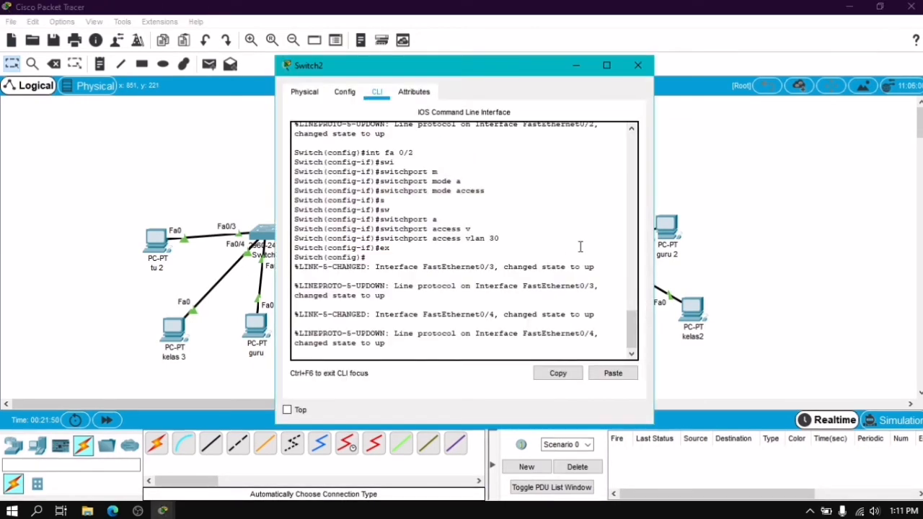
key("Return")
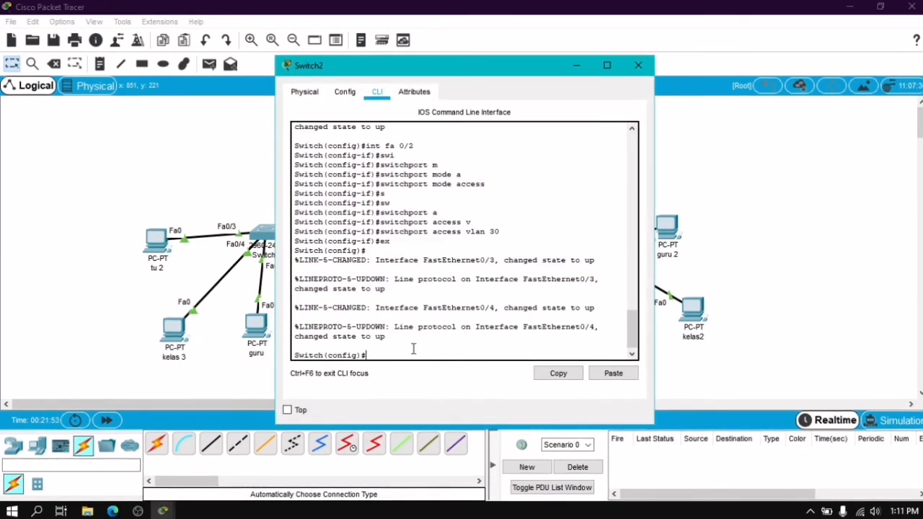
- Set interface fa 0/3 on Switch2 to switchport mode access
type("int fa 0/3")
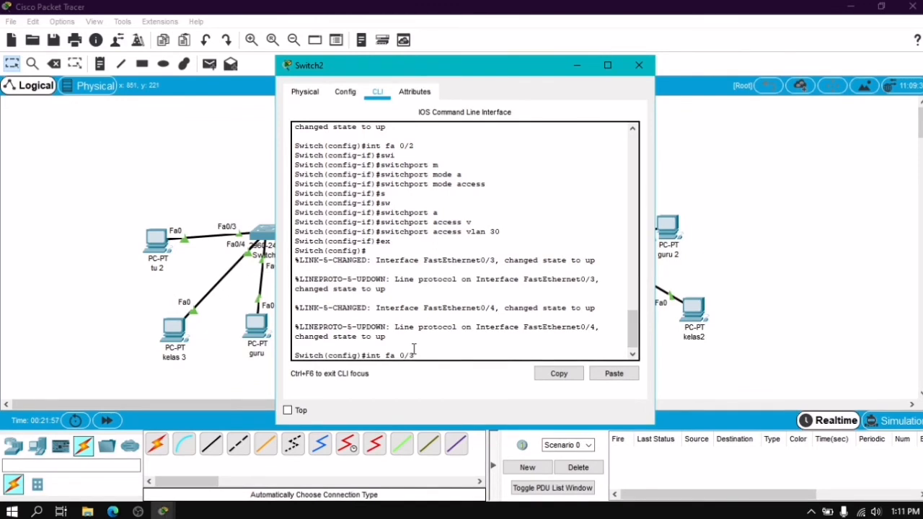
key("Return")
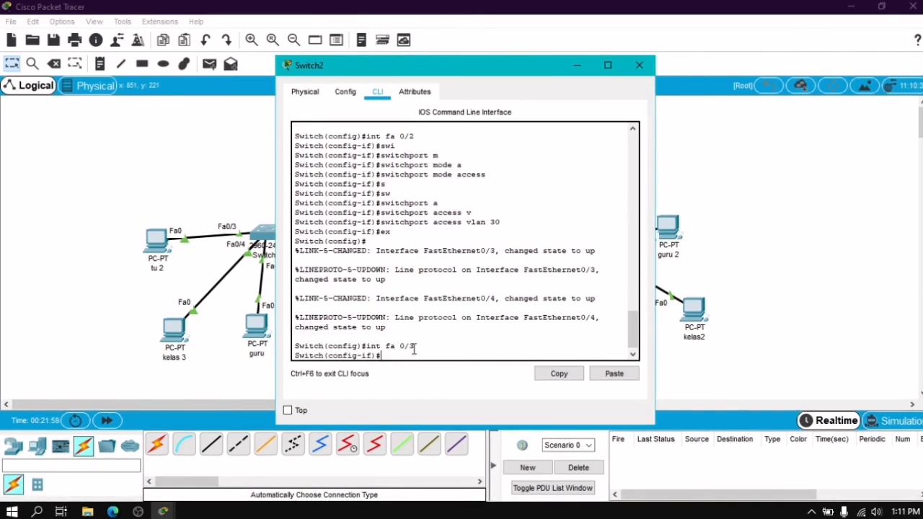
type("swi")
key("Tab")
type("m")
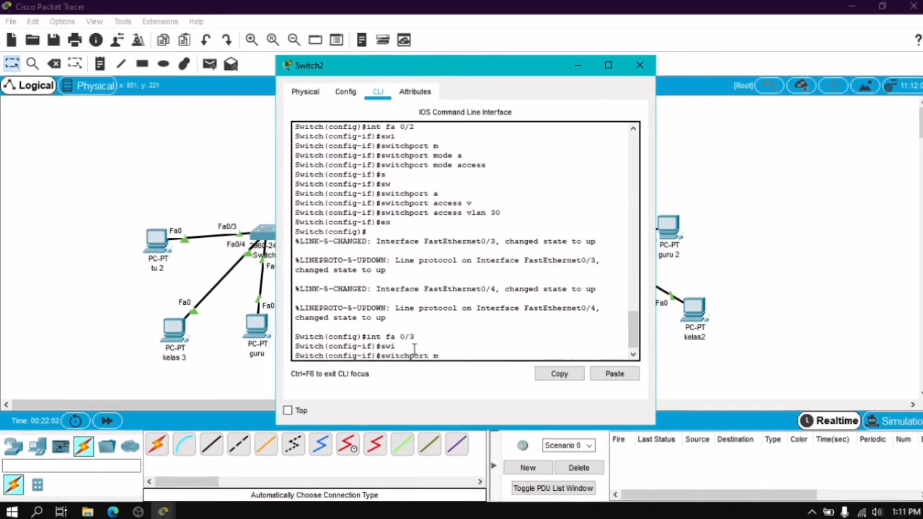
key("Tab")
type("a")
key("Tab")
key("Return")
- Assign Switch2's interface fa 0/3 to access VLAN 20 and exit the interface configuration
type("ss")
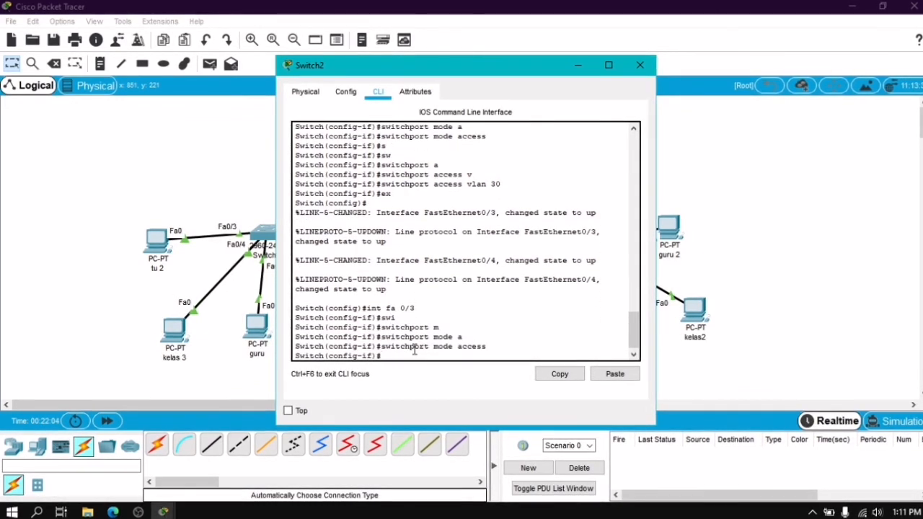
key("Tab")
type("w")
key("Tab")
type("a")
key("Tab")
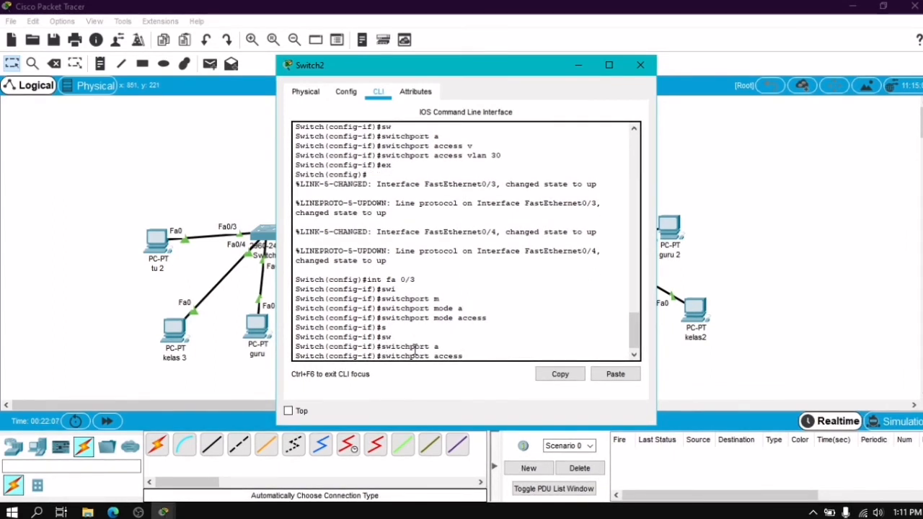
type("v")
key("Tab")
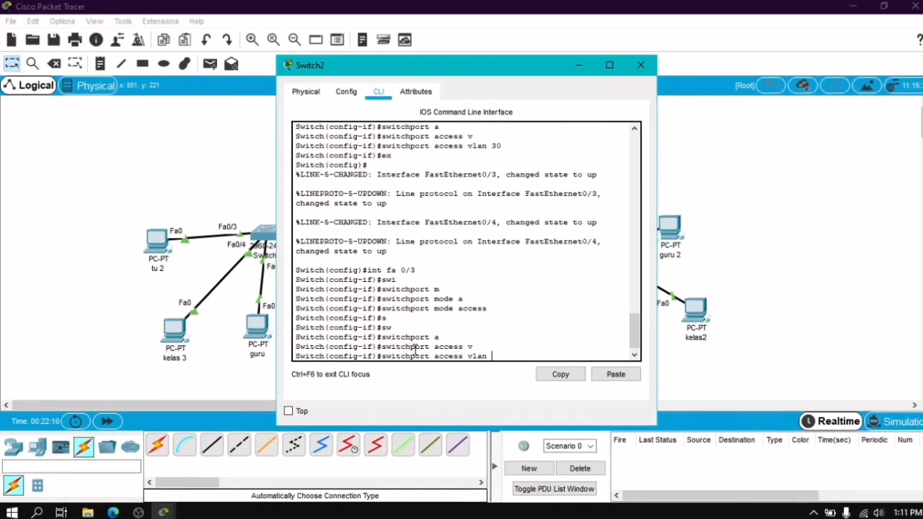
type("20")
key("Return")
type("e")
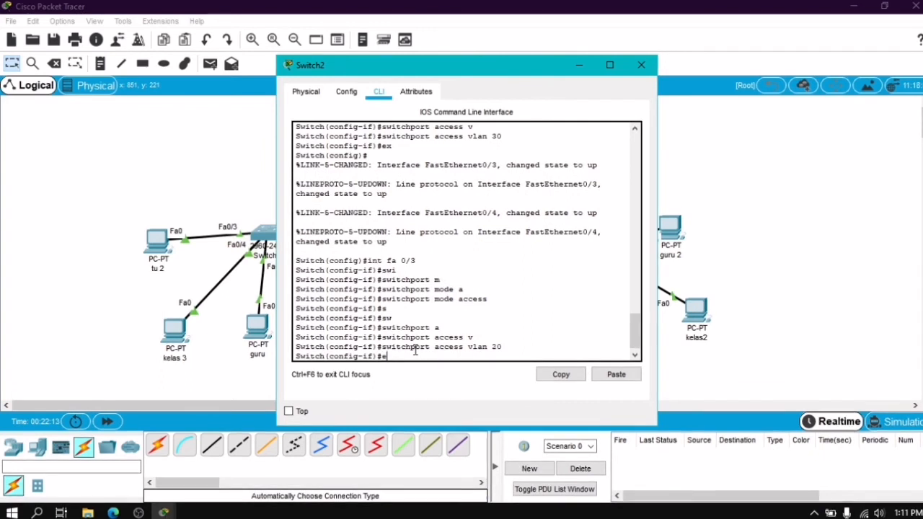
type("x")
key("Return")
- Set interface fa 0/4 on Switch2 to switchport mode access
type("int f")
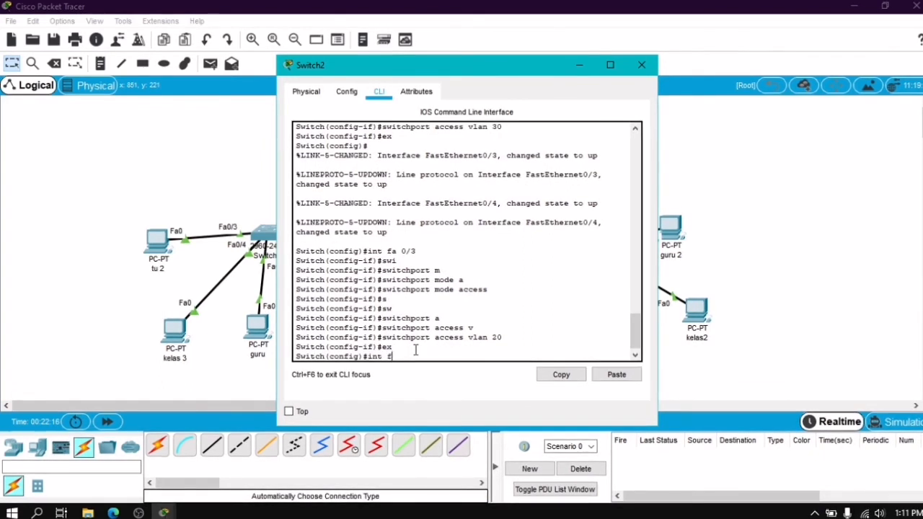
type("a 0/")
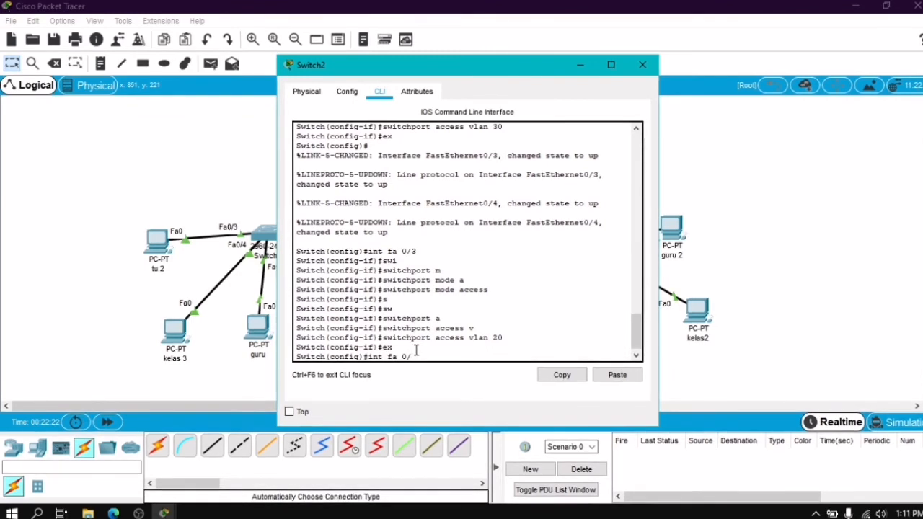
type("4")
key("Return")
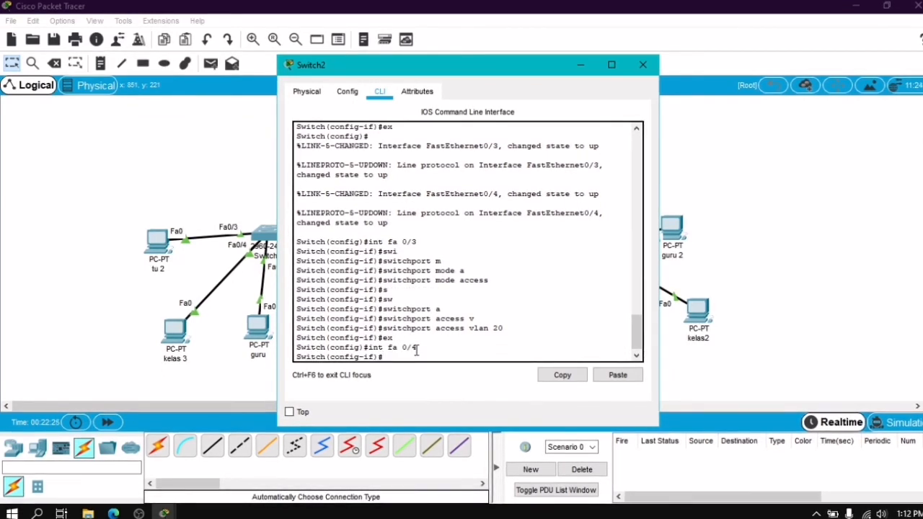
key("Up")
key("Up")
key("Up")
key("Return")
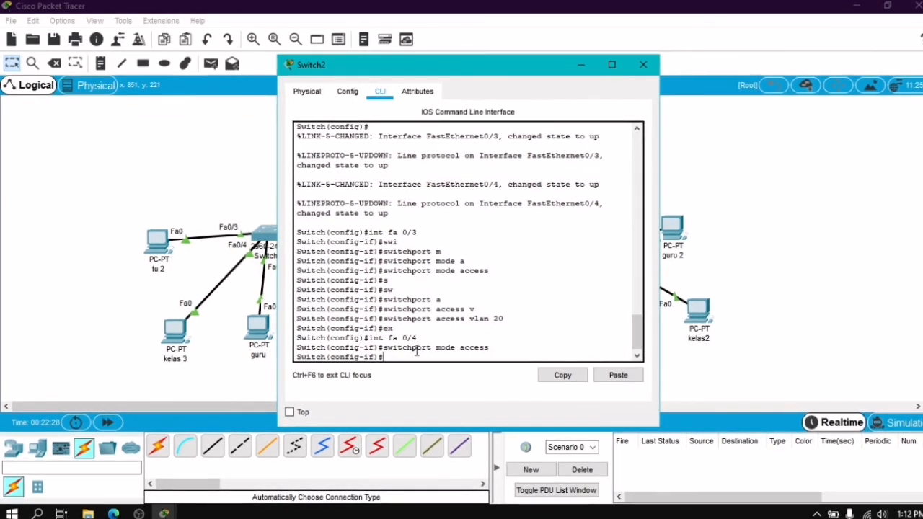
- Assign Switch2's interface fa 0/4 to access VLAN 10, exit the interface configuration and close the switch window
key("Up")
key("Up")
key("Up")
key("Up")
key("BackSpace")
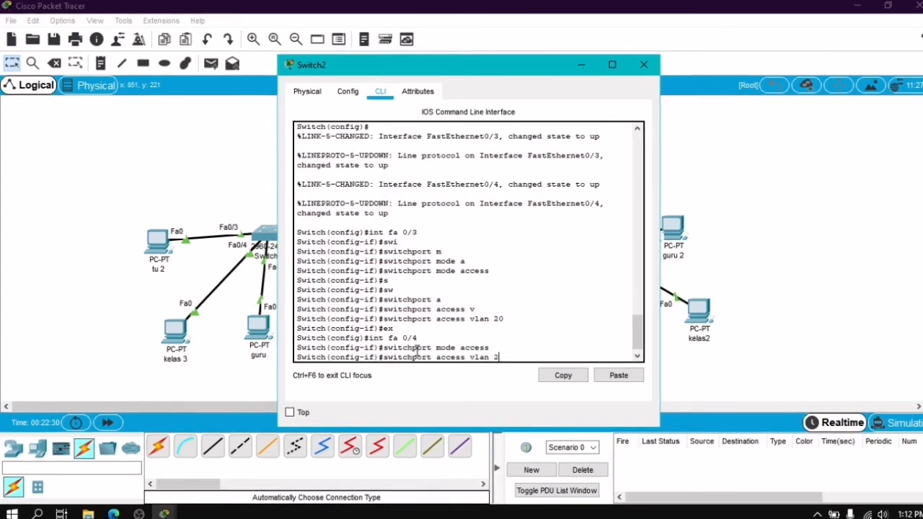
key("BackSpace")
type("10")
key("Return")
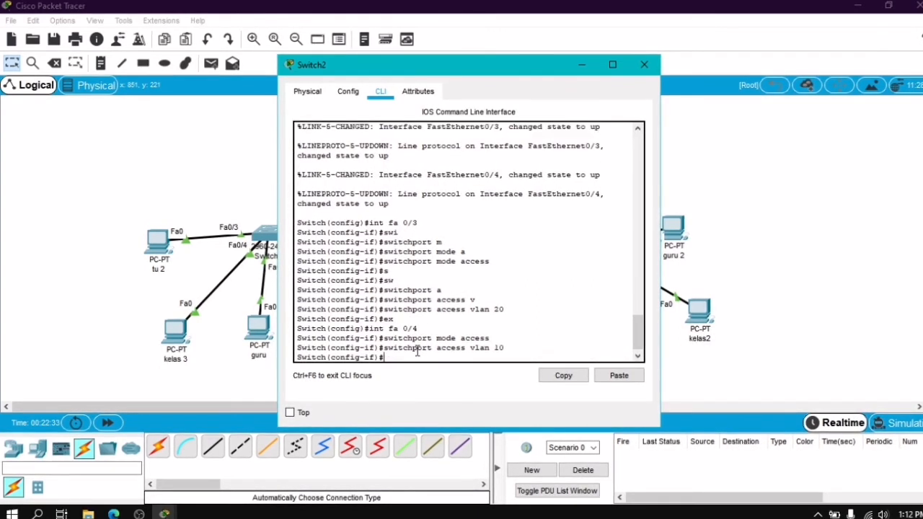
type("ex")
key("Return")
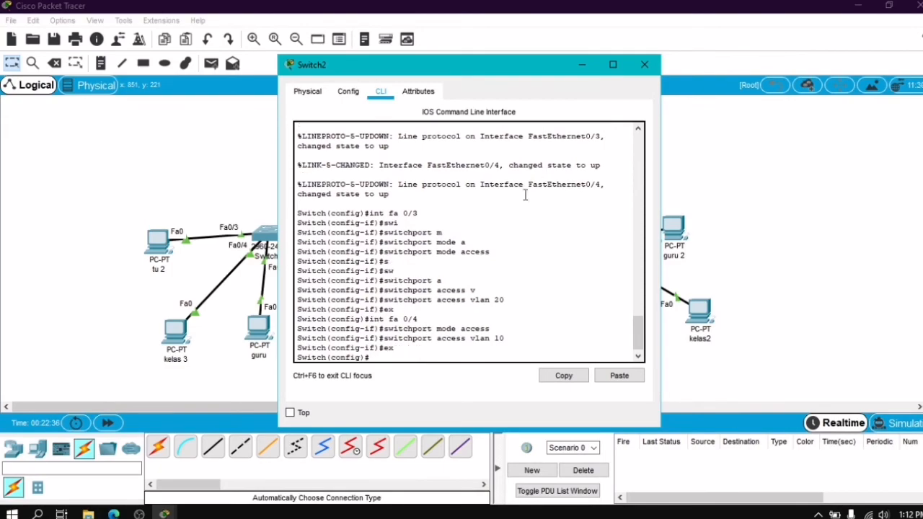
left_click(644, 65)
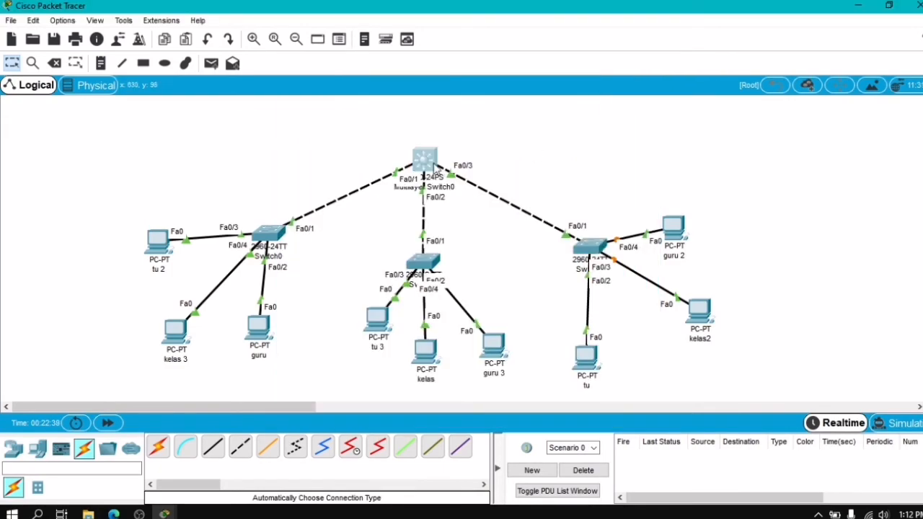
- Open the multilayer core switch's command line and enter global configuration mode
left_click(425, 160)
key("Return")
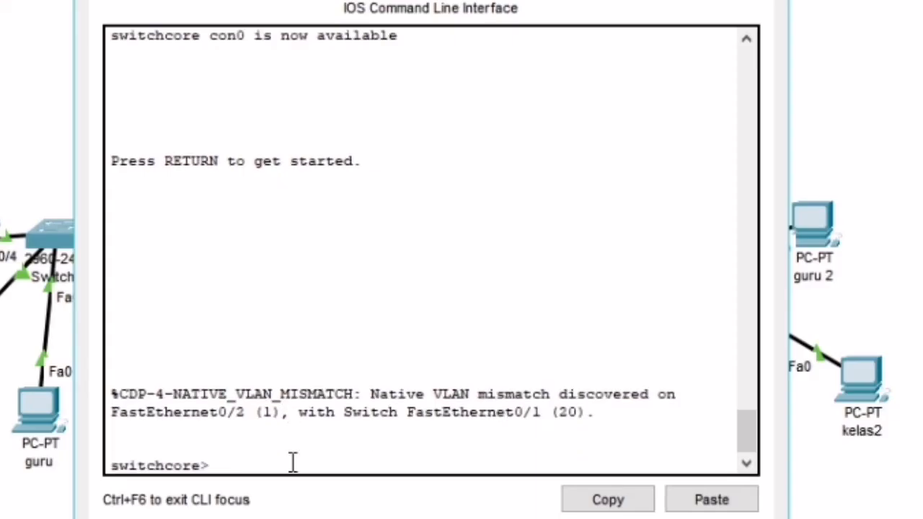
type("em")
key("BackSpace")
type("n")
key("Return")
type("conf t")
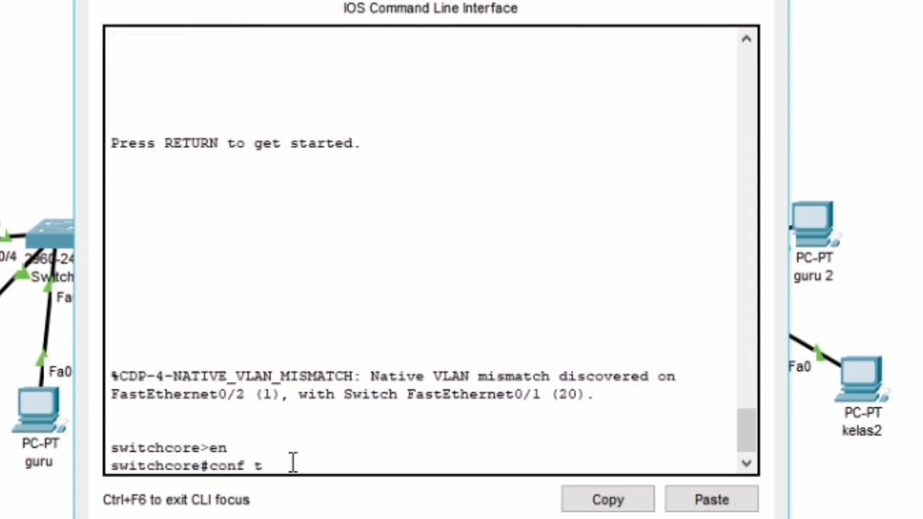
key("Return")
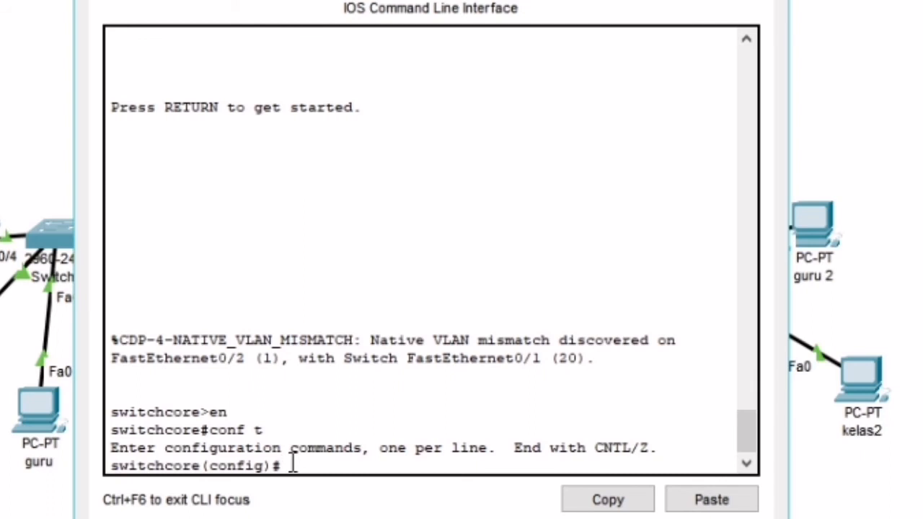
- Create a DHCP pool named vlan10 on the core switch, written without a space, and stay at its DHCP configuration prompt
type("ip dhcp")
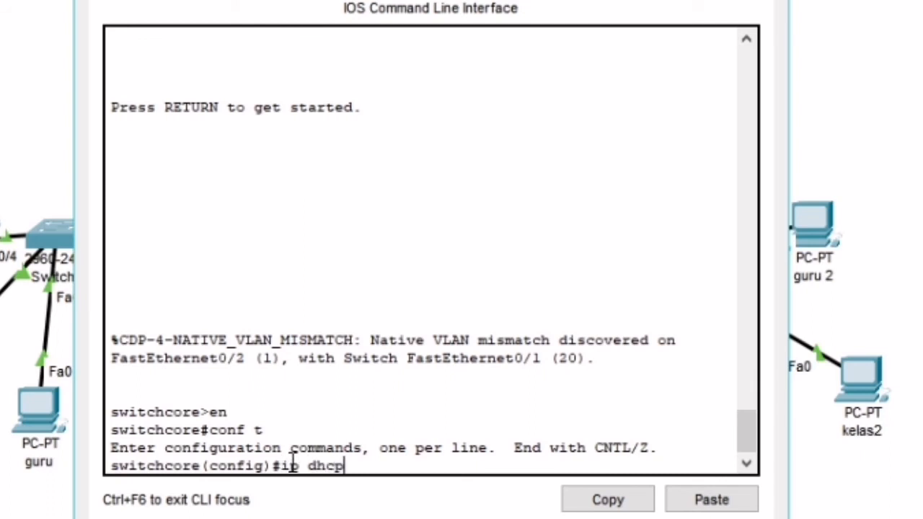
type(" pool vlan 10")
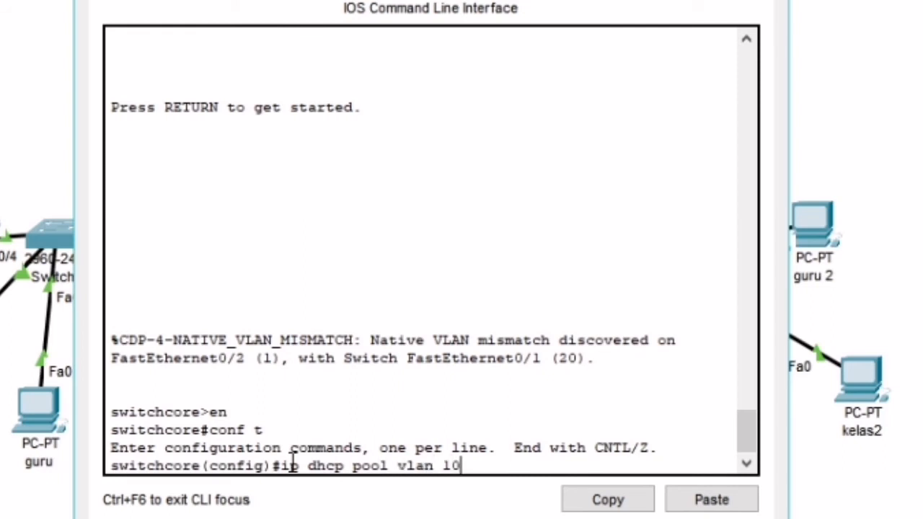
key("Return")
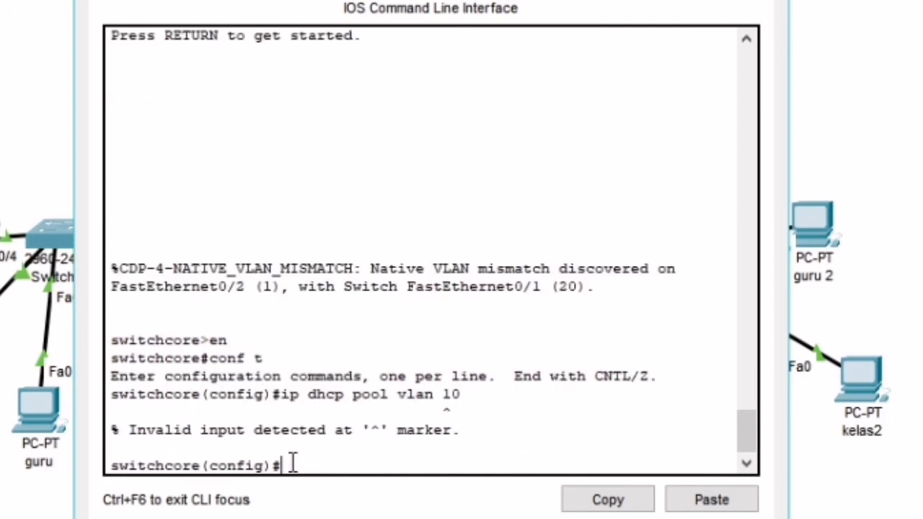
key("Up")
key("Left")
key("BackSpace")
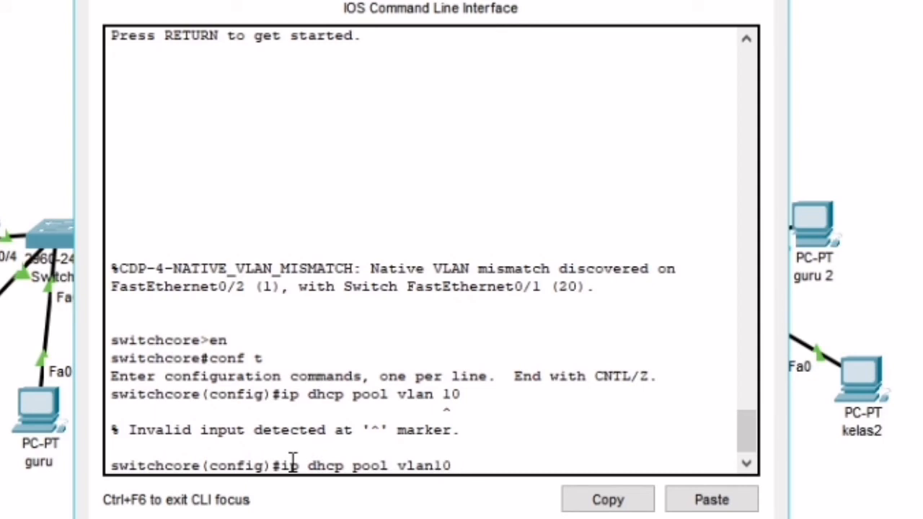
key("Return")
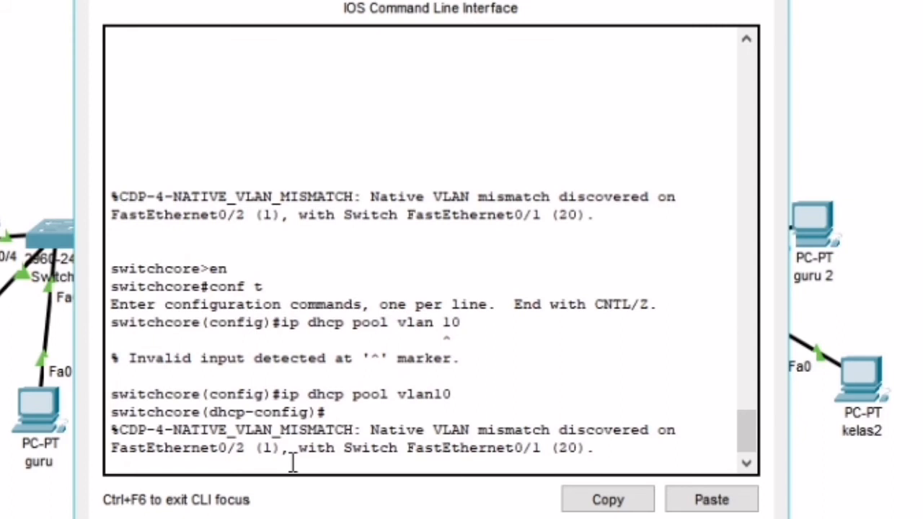
key("Return")
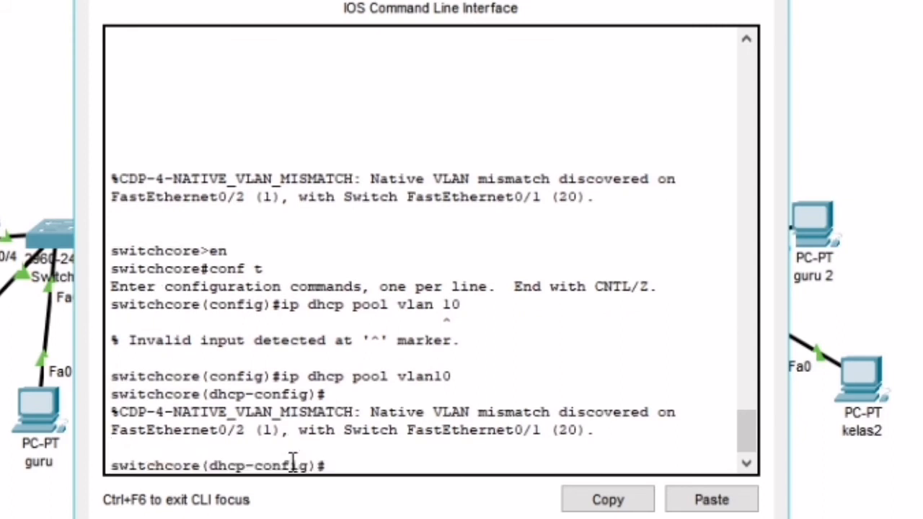
- Set the vlan10 DHCP pool's network to 10.10.10.0 with mask 255.255.255.224
type("net")
key("Tab")
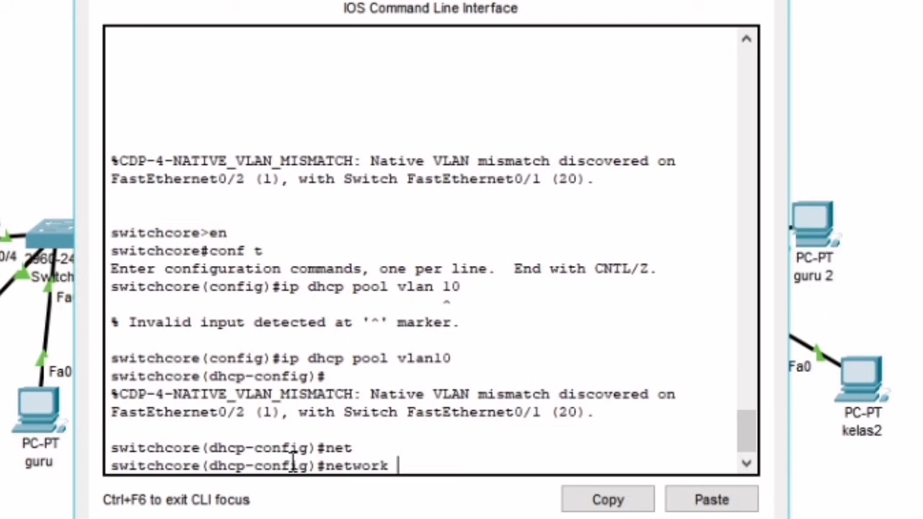
type("10.10.10")
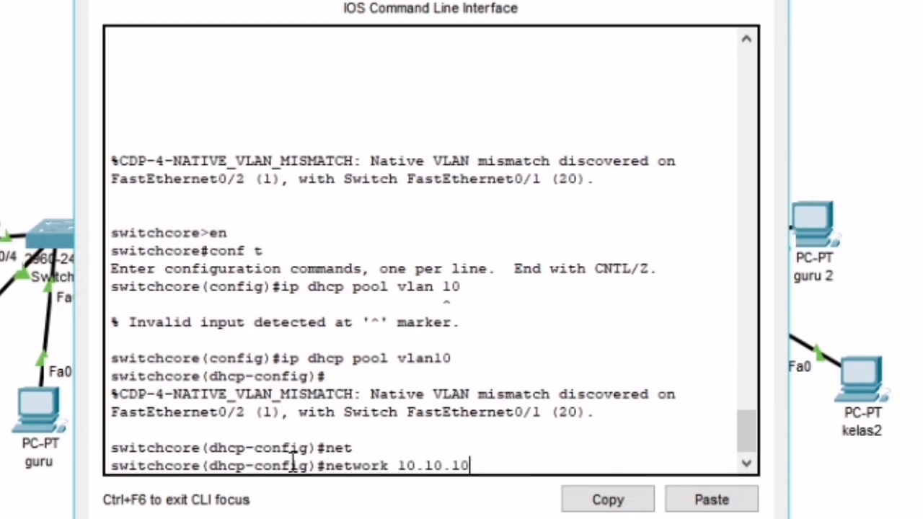
type(".0 255.255.")
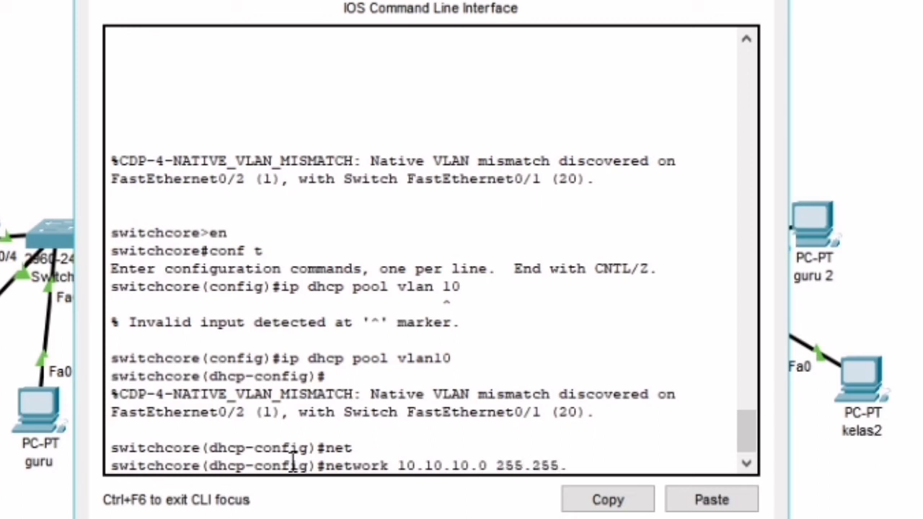
type("255.224")
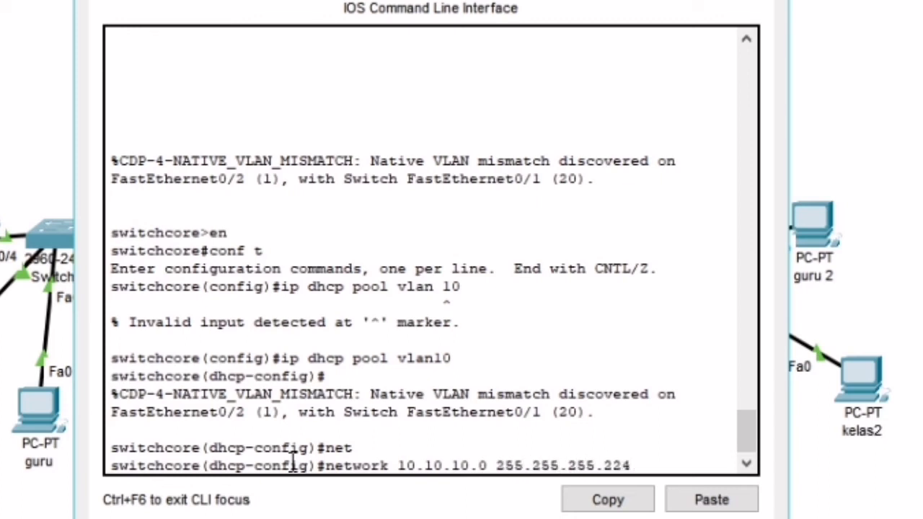
key("Return")
- Set the vlan10 pool's default router to 10.10.10.1 and exit the pool configuration
type("def")
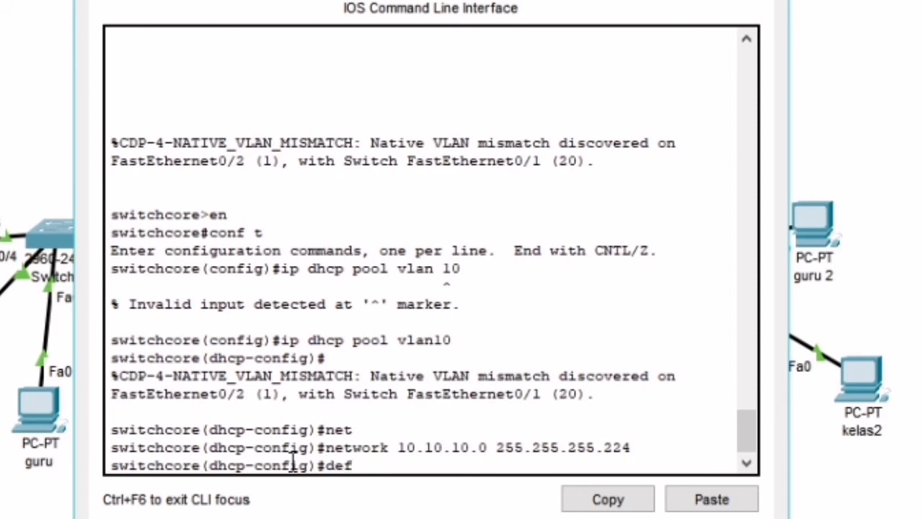
key("Tab")
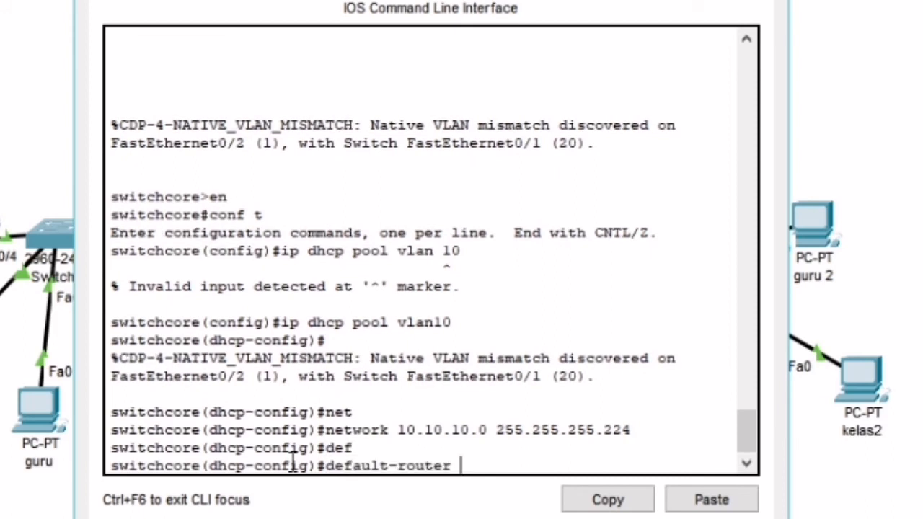
type("10.10.10.1")
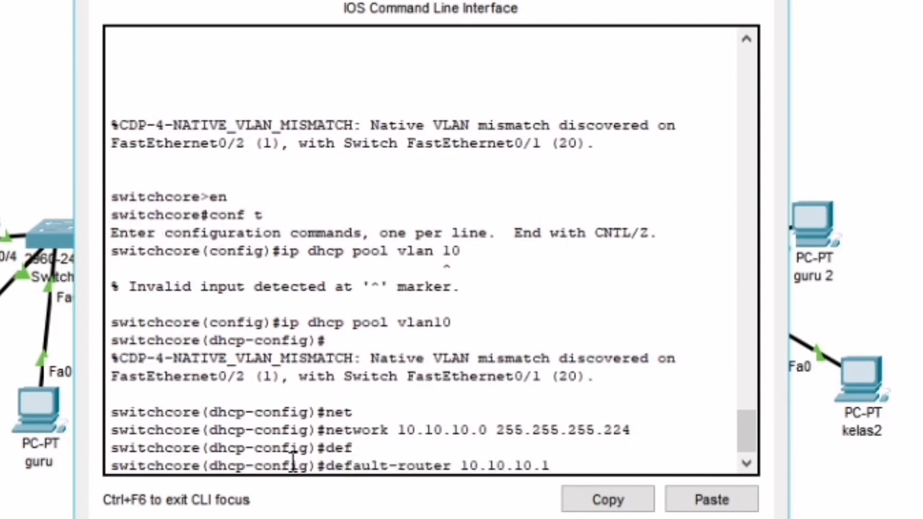
key("Return")
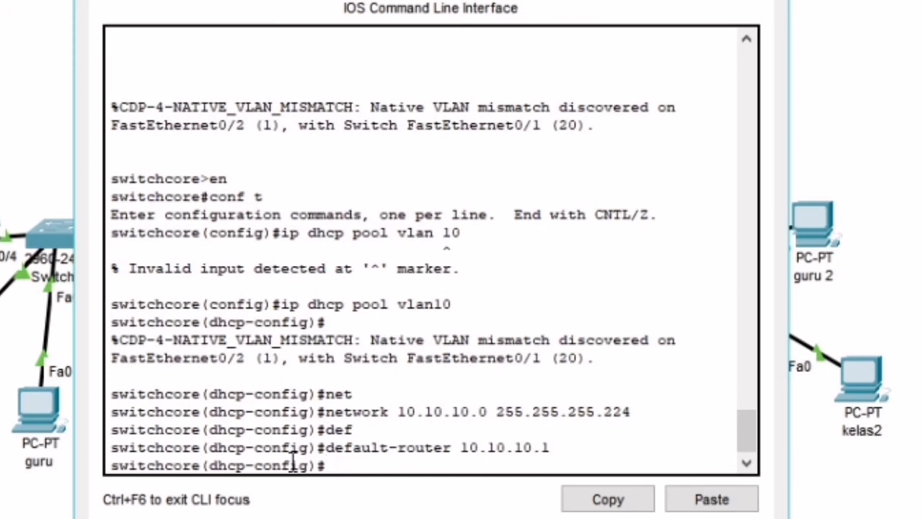
type("ex")
key("Return")
- Create a DHCP pool named vlan20 on the core switch
key("Up")
key("Up")
key("Up")
key("Up")
key("Up")
key("Up")
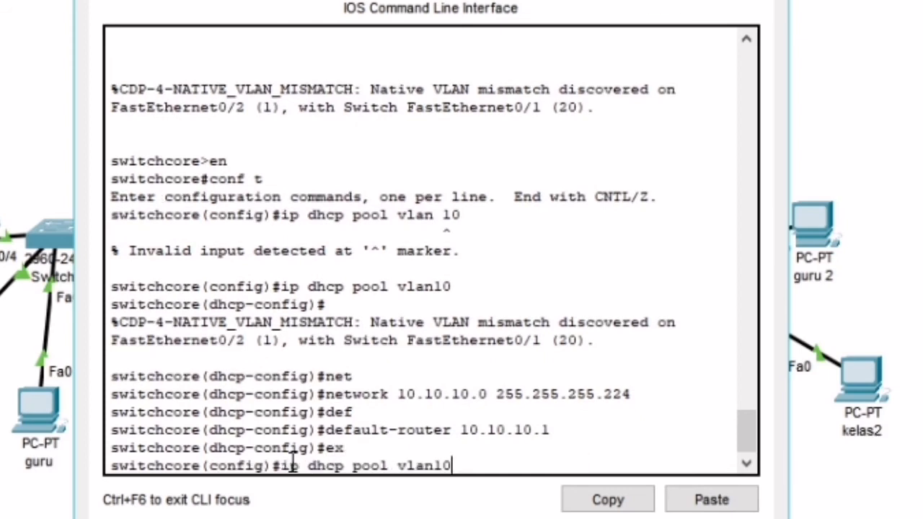
key("BackSpace")
key("BackSpace")
type("20")
key("Return")
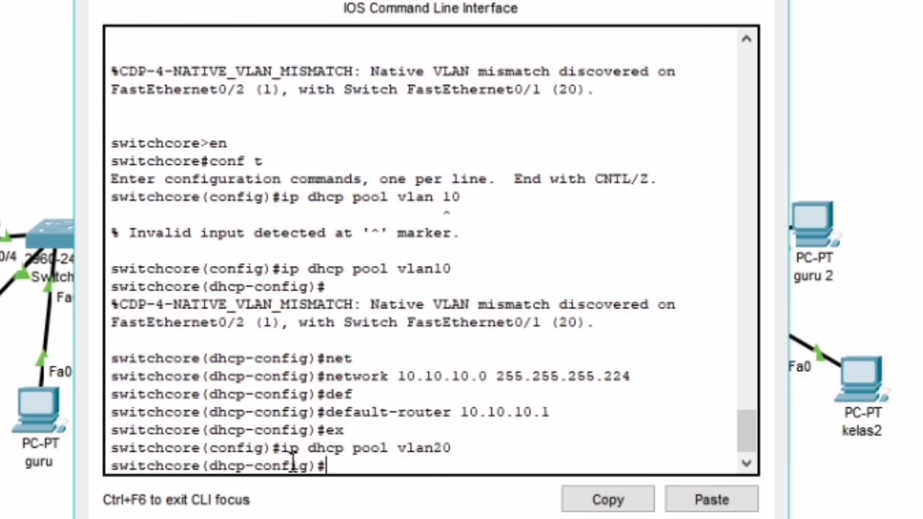
- Set the vlan20 DHCP pool's network to 10.10.20.0 with mask 255.255.255.240
key("Up")
key("Up")
key("Up")
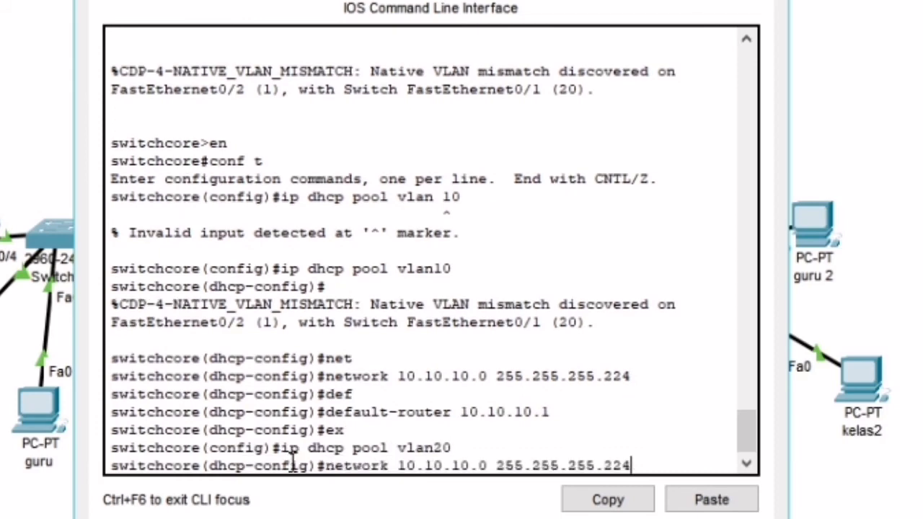
key("BackSpace")
key("BackSpace")
type("40")
key("Left")
key("Left")
key("Left")
key("Left")
key("Left")
key("Left")
key("BackSpace")
type("2")
key("Return")
- Set the vlan20 pool's default router to 10.10.20.1 and exit the pool configuration
type("de")
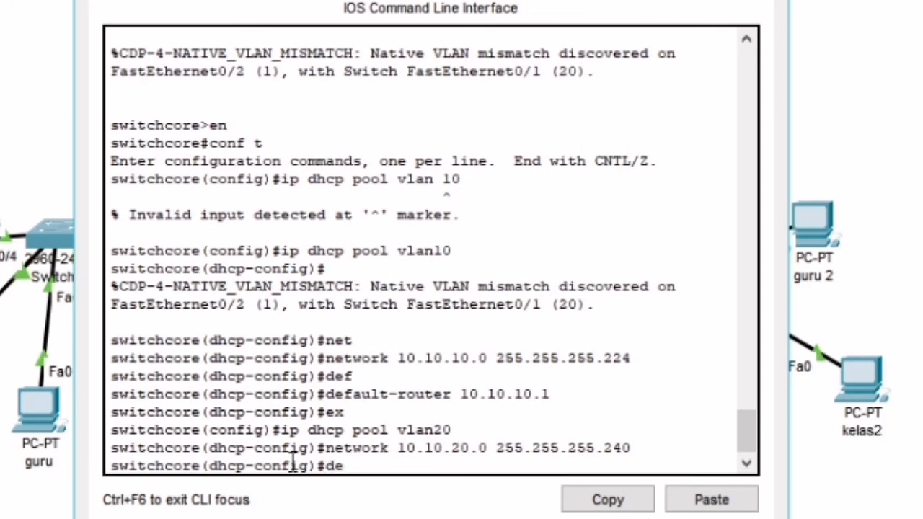
key("Tab")
type("10.1")
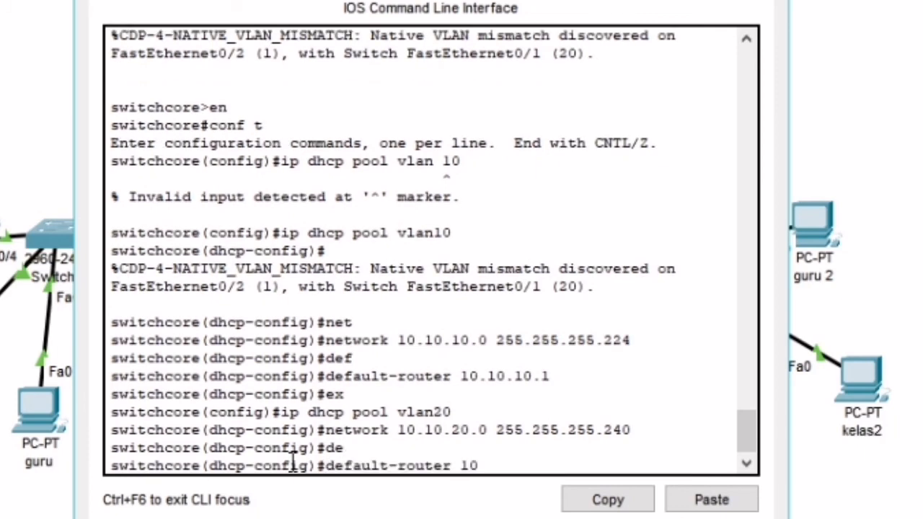
key("Return")
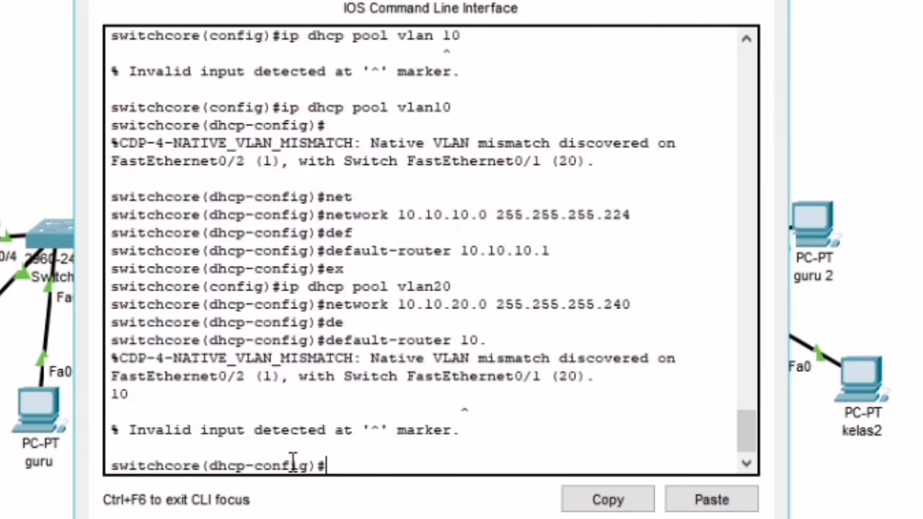
key("Up")
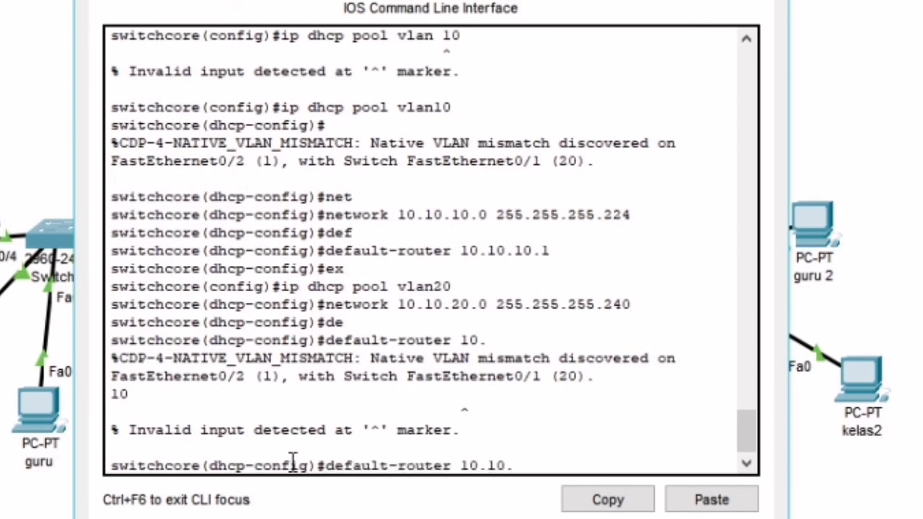
type("20.1")
key("Return")
type("ex")
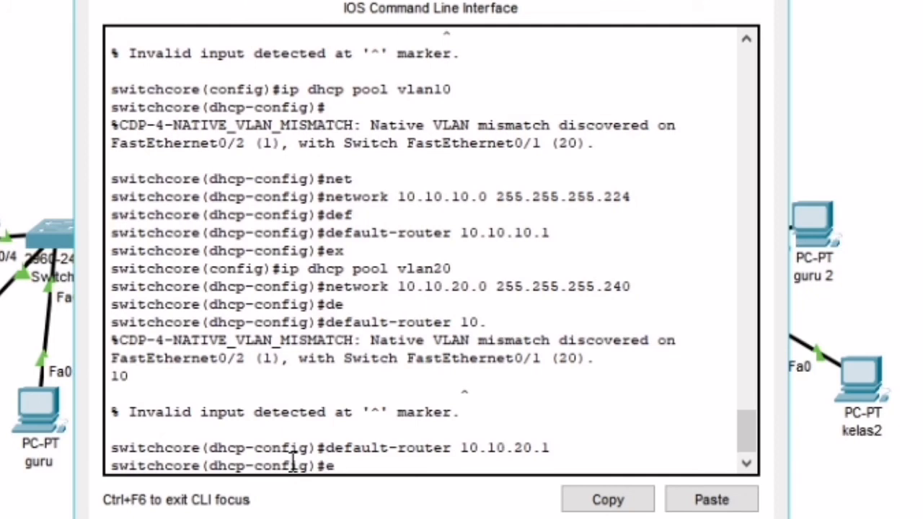
key("Return")
- Create a DHCP pool named vlan30 on the core switch
key("Up")
key("Up")
key("Up")
key("Up")
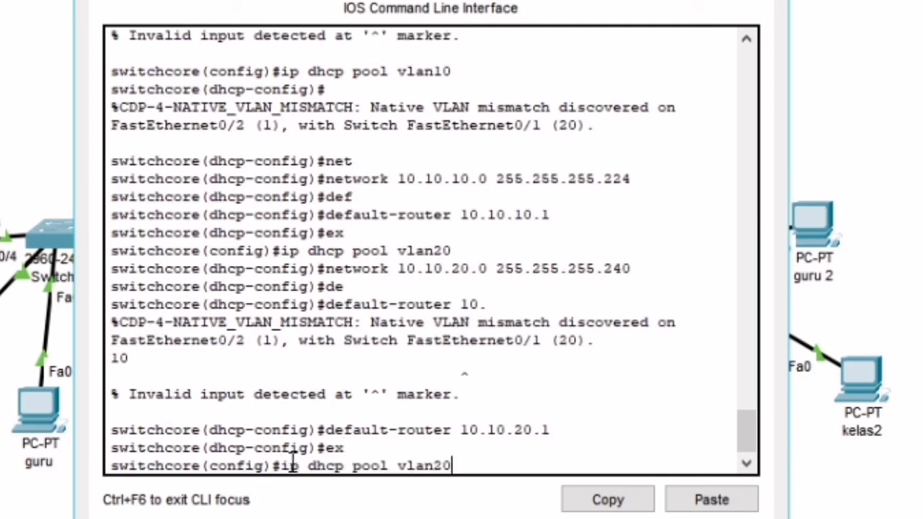
key("BackSpace")
key("BackSpace")
type("30")
key("Return")
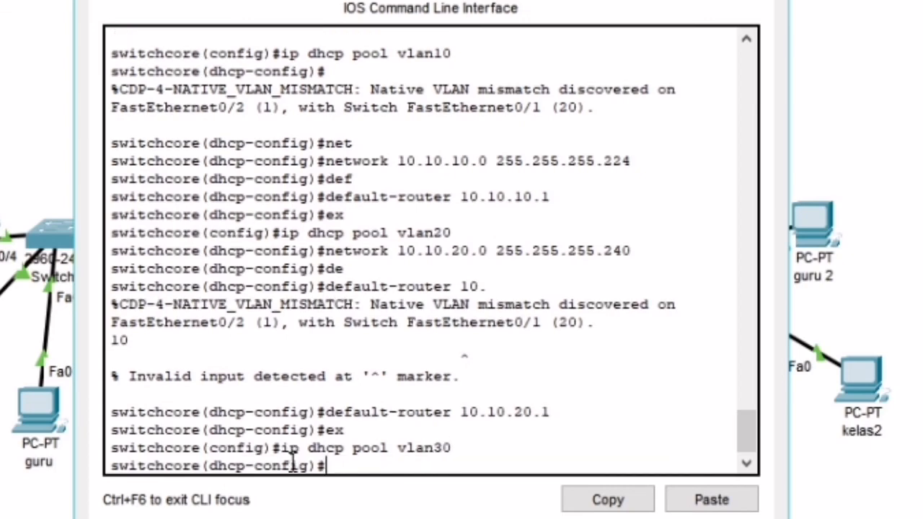
- Set the vlan30 DHCP pool's network to 10.10.30.0 with mask 255.255.255.248
key("Up")
key("Up")
key("Up")
key("Up")
key("BackSpace")
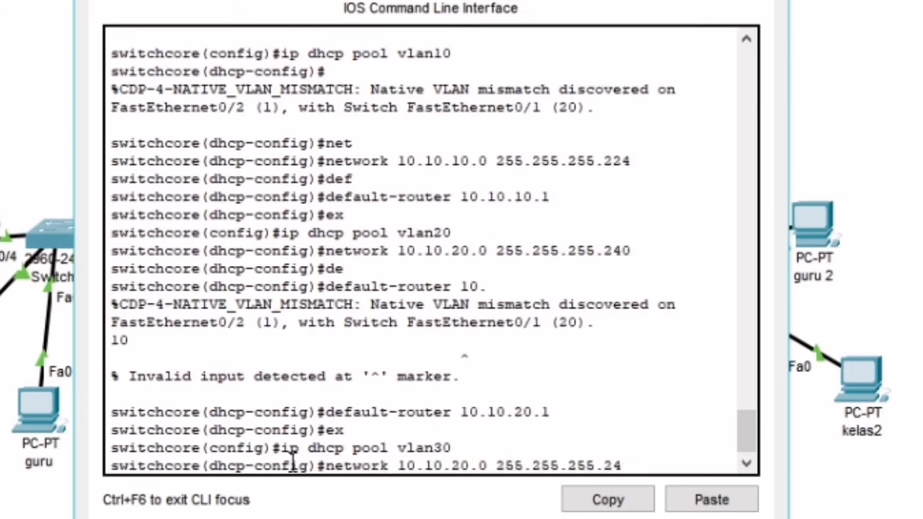
type("8")
key("BackSpace")
key("BackSpace")
type("48")
key("BackSpace")
key("BackSpace")
type("48")
key("Left")
key("Left")
key("Left")
key("Left")
key("Left")
key("Left")
key("Left")
key("Left")
key("Left")
key("Left")
key("Left")
key("Left")
key("Left")
key("Left")
key("Left")
key("Left")
key("Left")
key("Left")
key("Left")
key("BackSpace")
key("BackSpace")
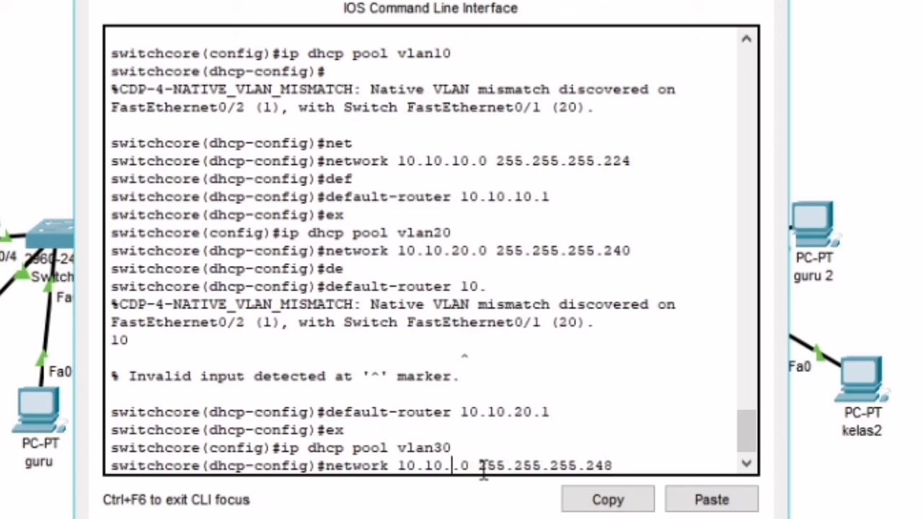
type("30")
key("Return")
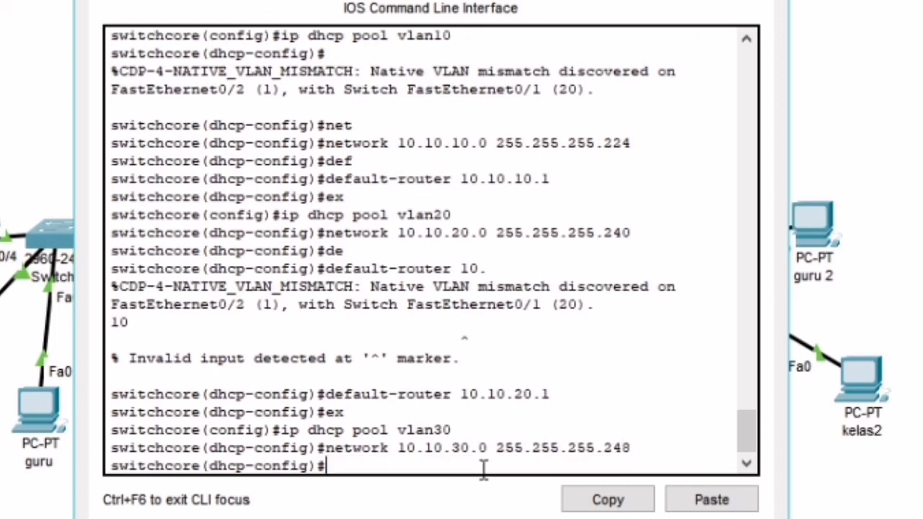
- Set the vlan30 pool's default router to 10.10.30.1 and exit the pool configuration
type("def")
key("Tab")
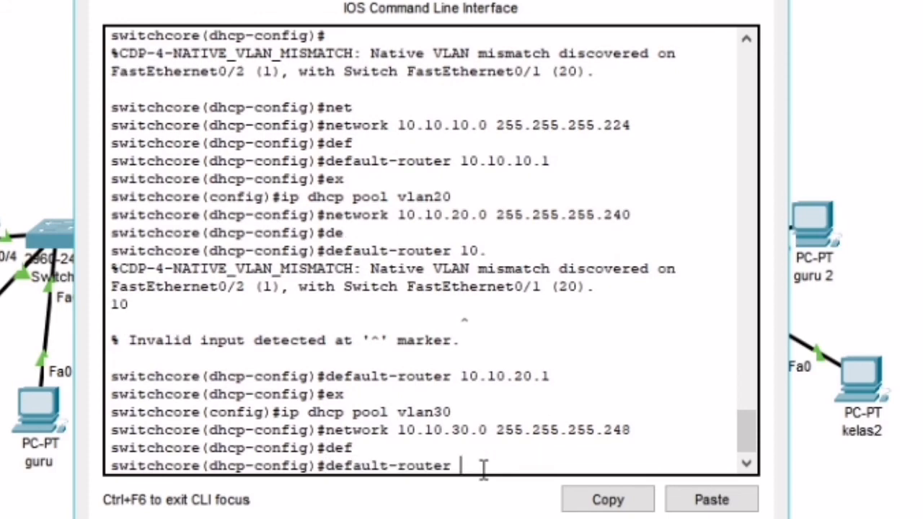
type("10.10.30.1")
key("Return")
type("ex")
key("Return")
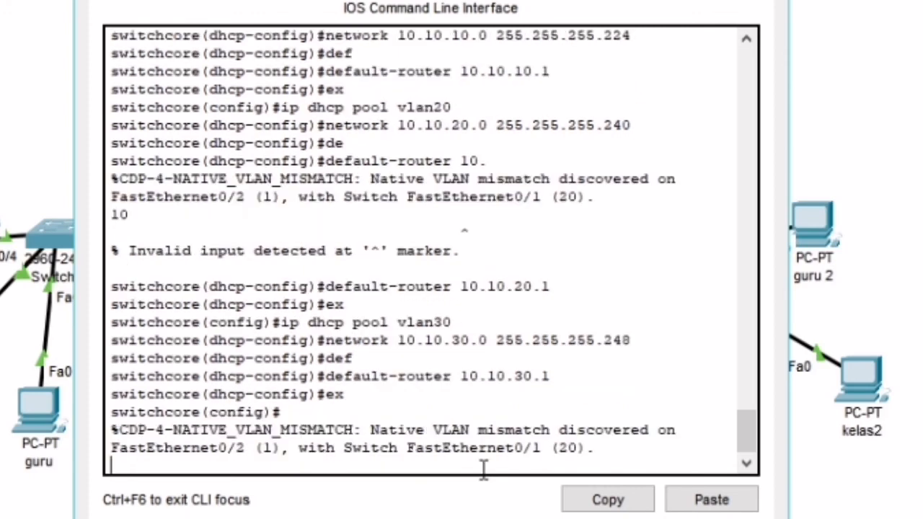
- Save the core switch's running configuration with do wr and close its window
key("Return")
type("do wr")
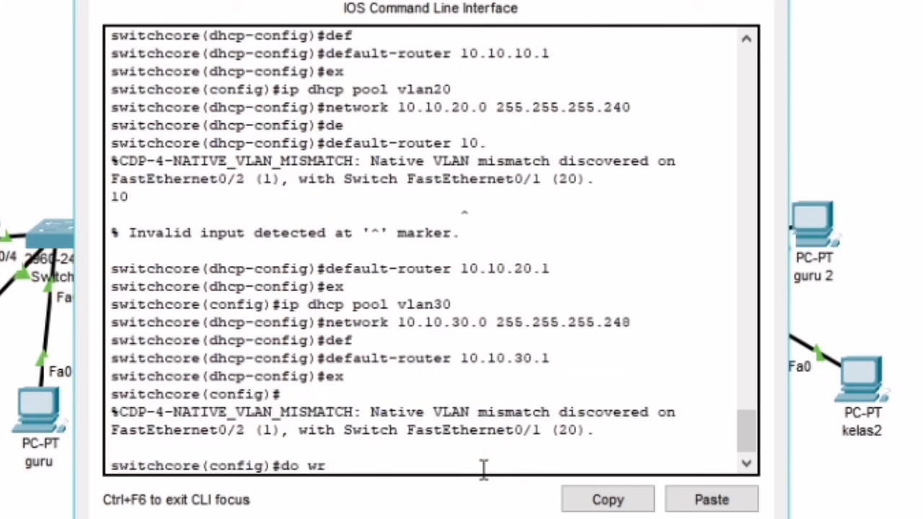
key("Return")
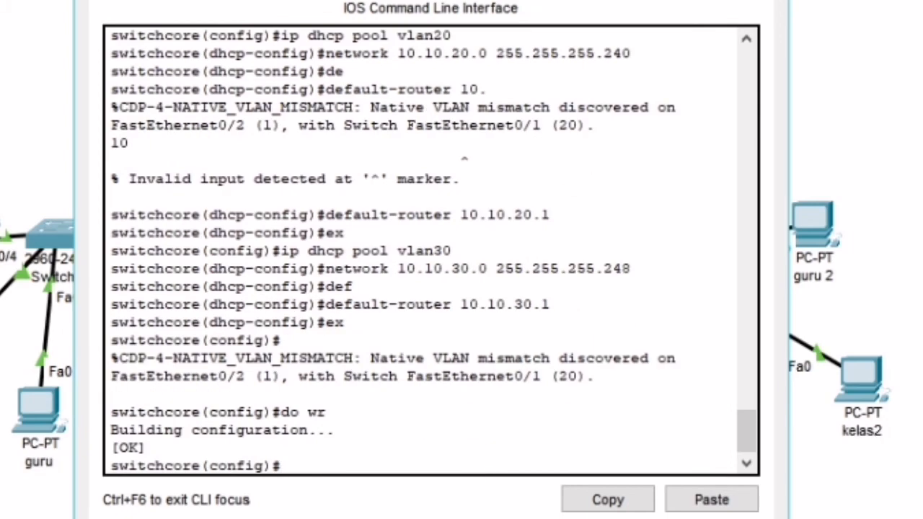
left_click(768, 2)
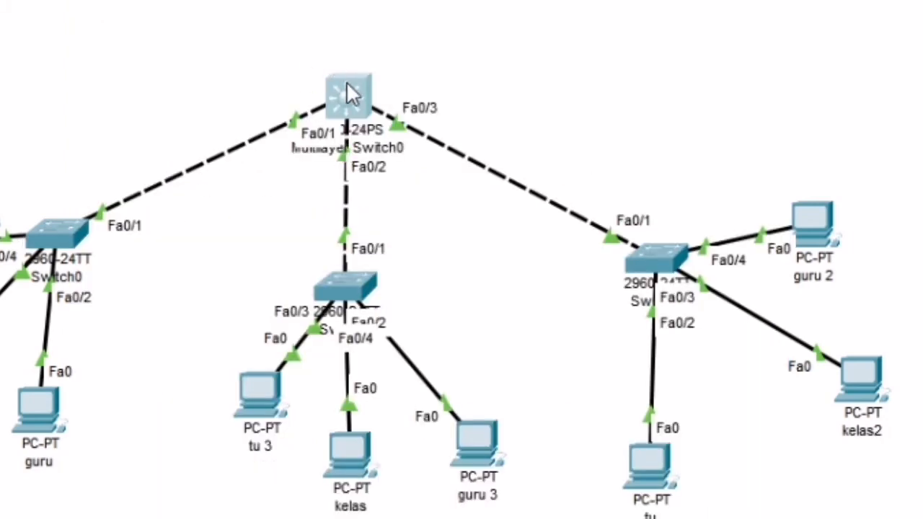
- Switch PC tu 2's IPv4 configuration to DHCP and close its window
mouse_move(350, 94)
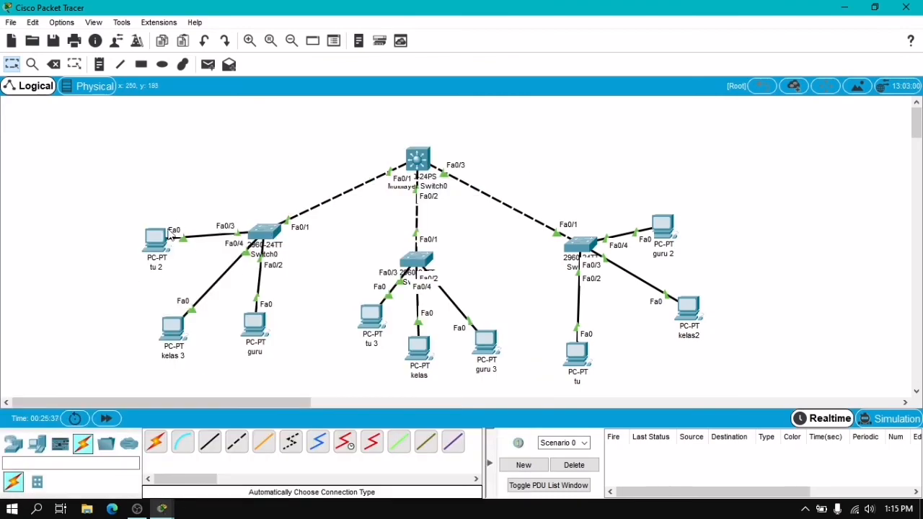
left_click(155, 238)
left_click(383, 92)
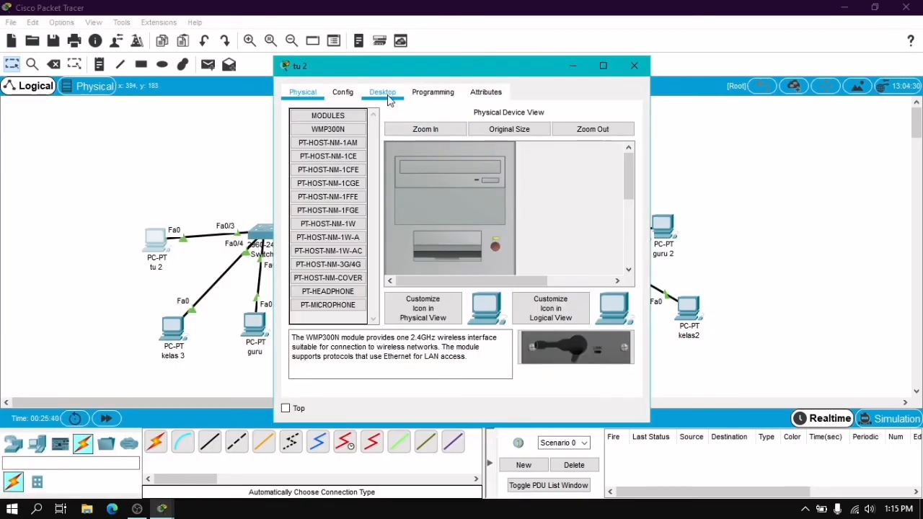
left_click(349, 149)
left_click(325, 169)
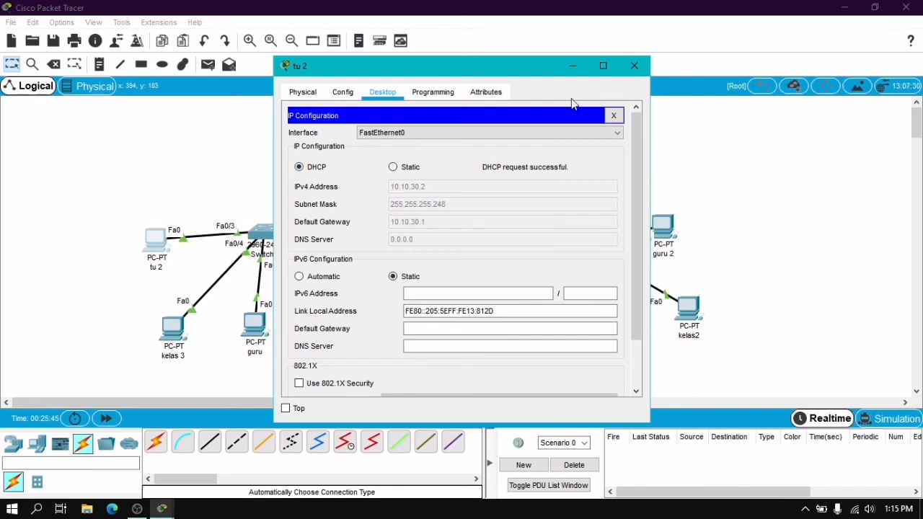
left_click(628, 69)
- Switch PC kelas 3's IPv4 configuration to DHCP and close its window
left_click(173, 328)
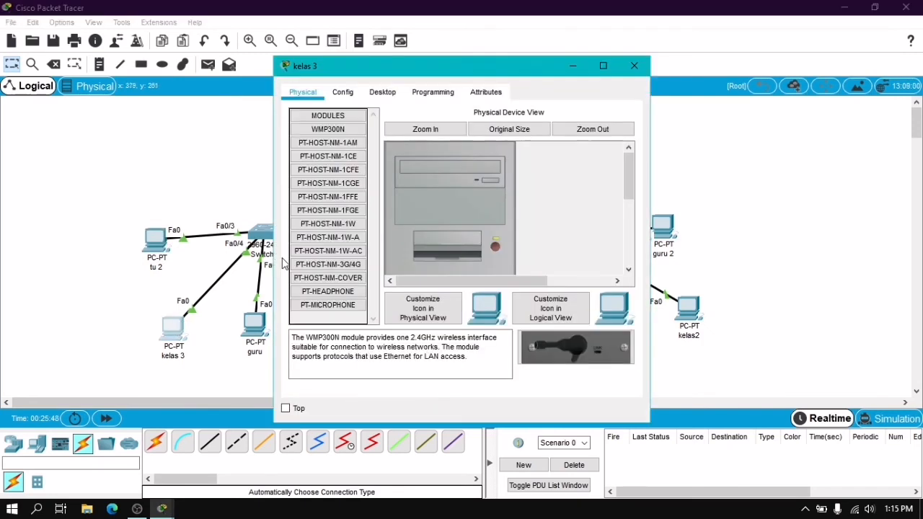
left_click(386, 92)
left_click(339, 137)
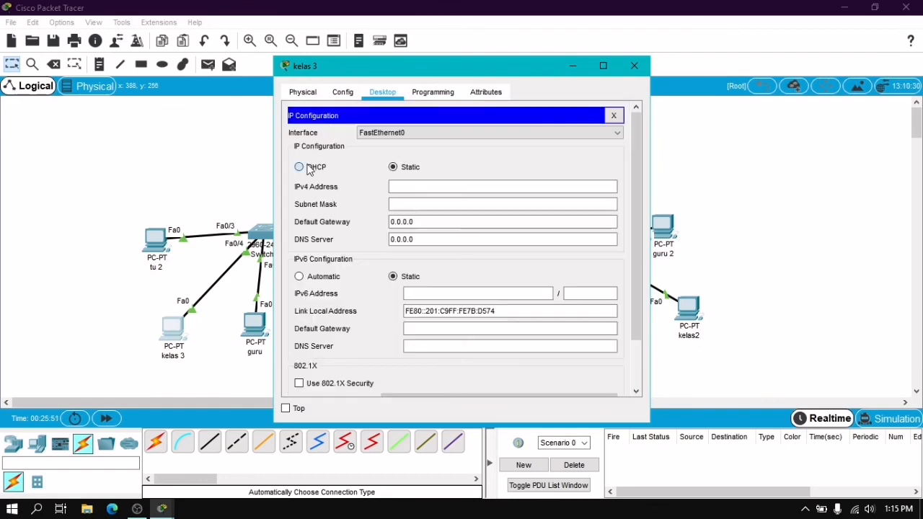
left_click(308, 168)
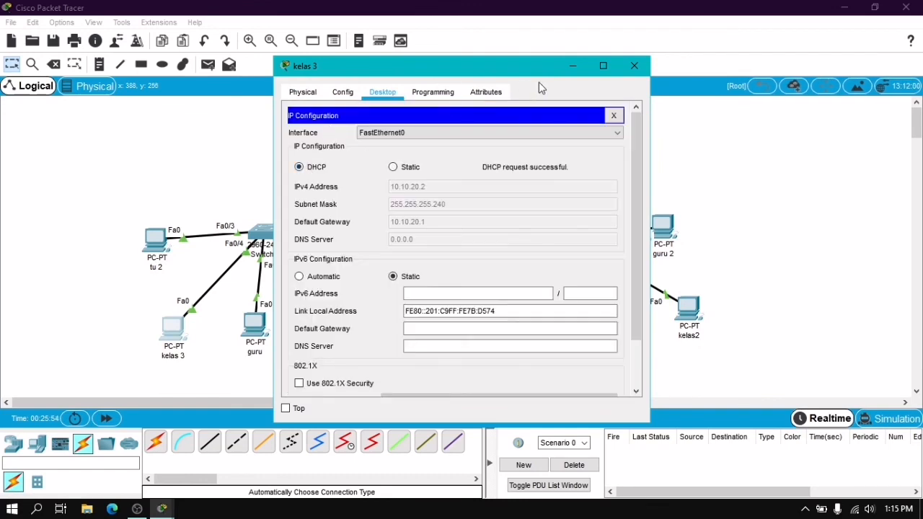
left_click(634, 65)
- Switch PC guru's IPv4 configuration to DHCP and close its window
left_click(254, 324)
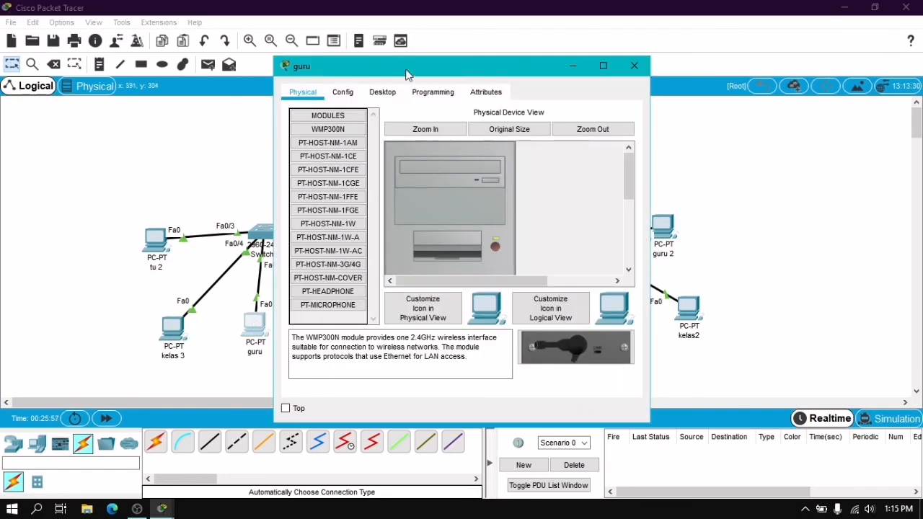
left_click(383, 93)
left_click(333, 157)
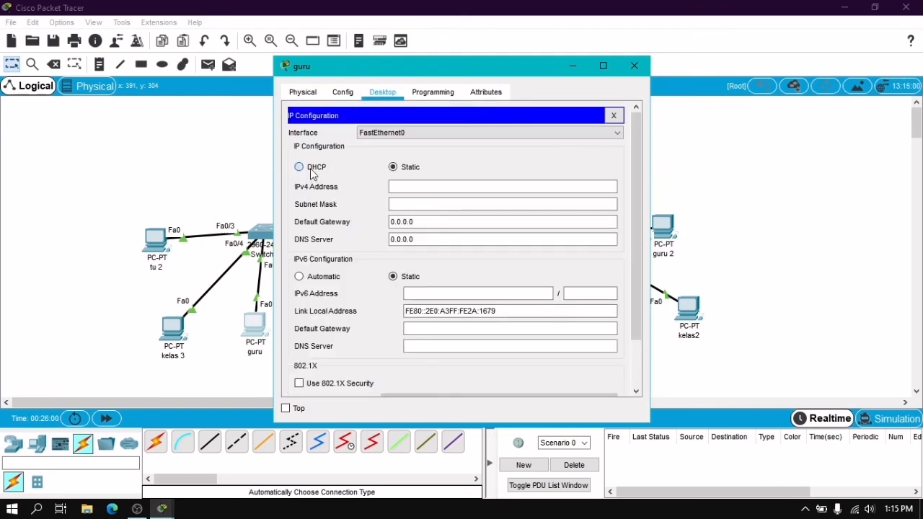
left_click(310, 169)
left_click(645, 66)
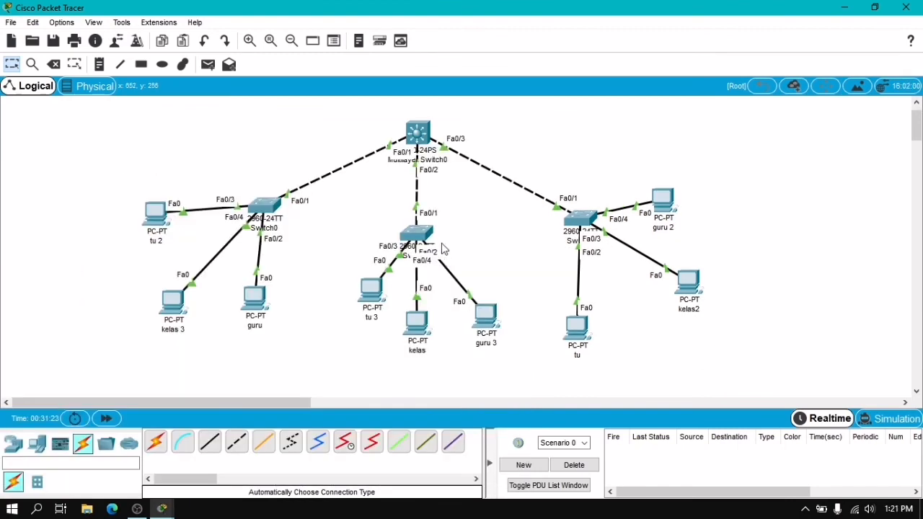
- Assign Switch1's interface Fa0/3 to access VLAN 30 and leave its interface configuration
left_click(417, 234)
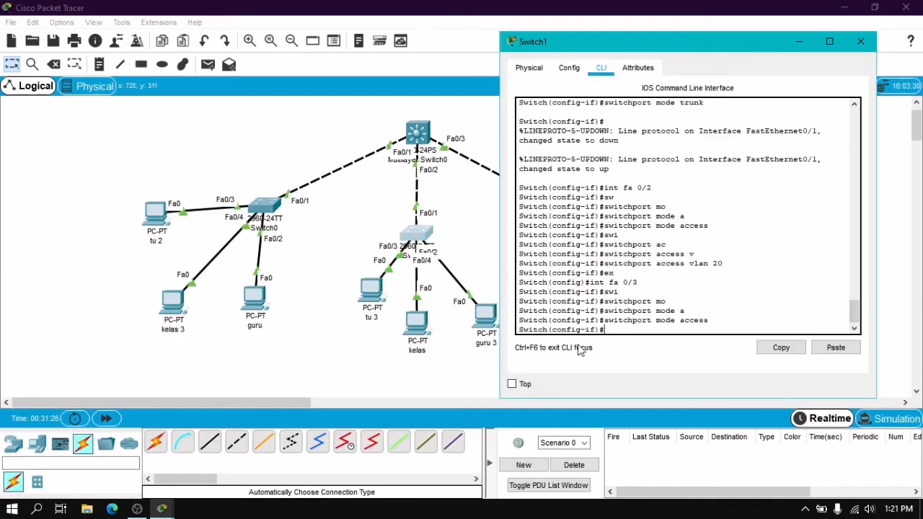
key("Tab")
type("a")
key("Tab")
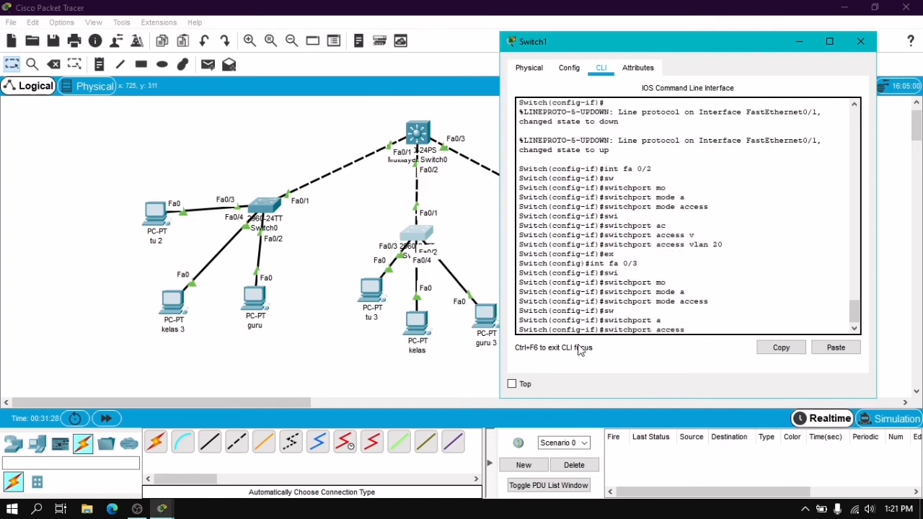
type("vl")
key("Tab")
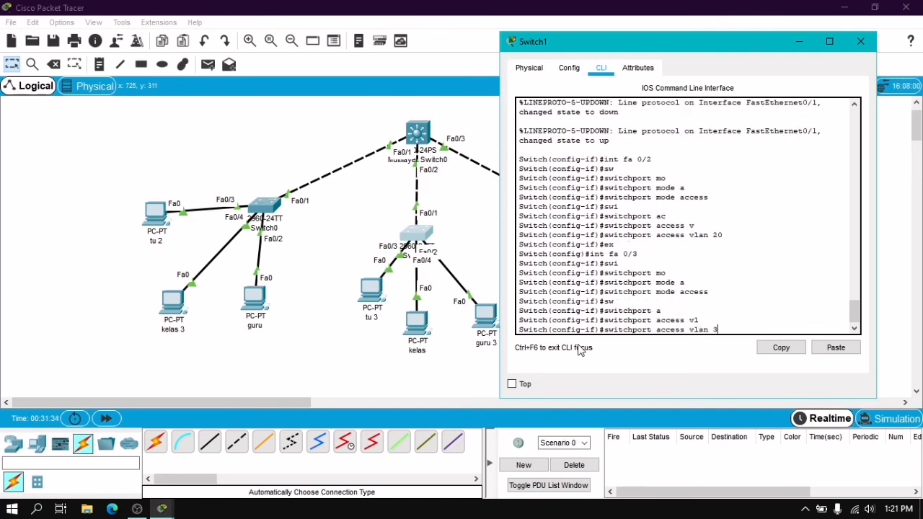
key("Return")
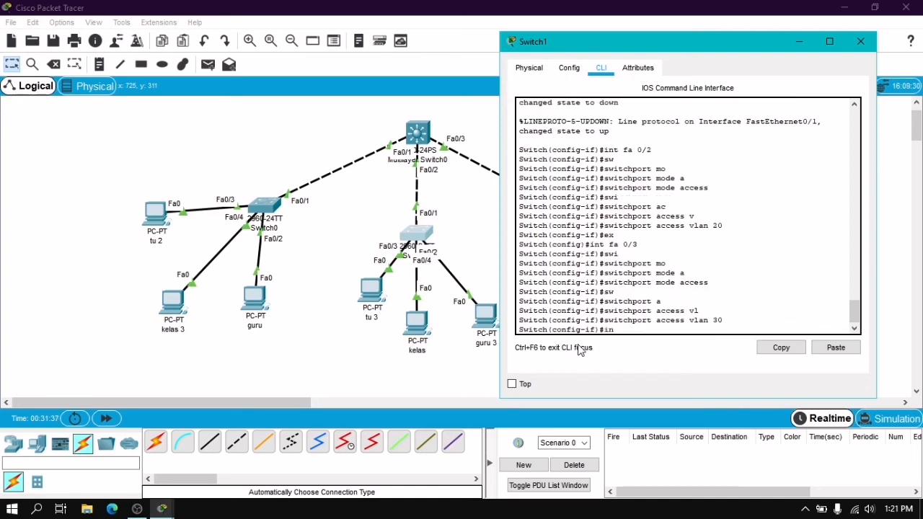
type("ex")
key("Return")
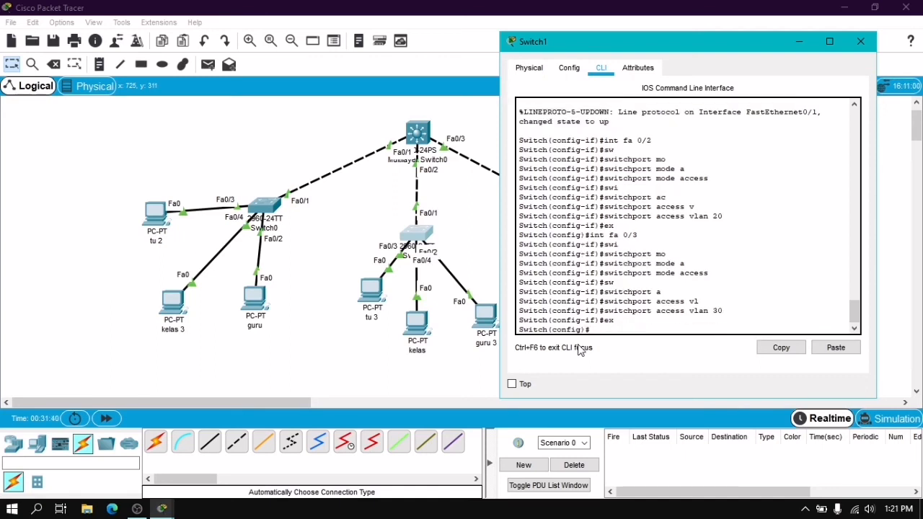
- Enter interface Fa0/4 on Switch1 and set its switchport mode to access
type("int fa 0/4")
key("Return")
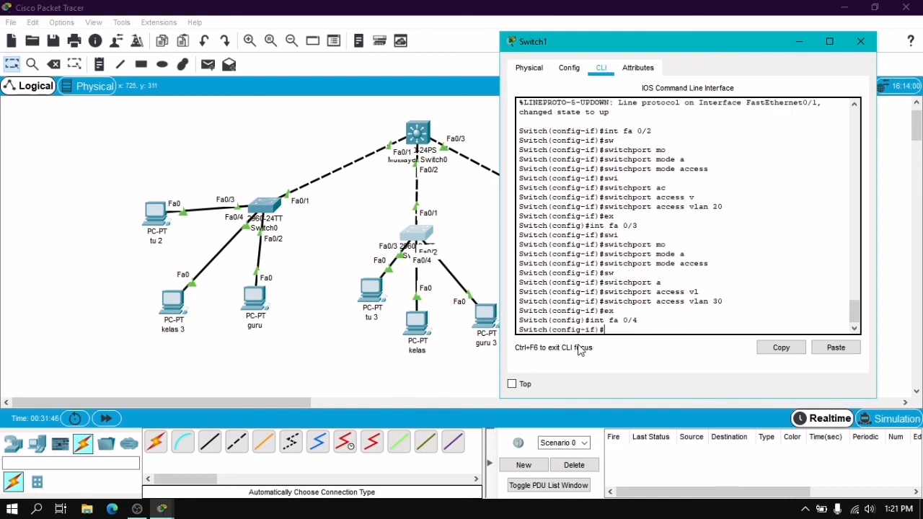
type("sw")
key("Tab")
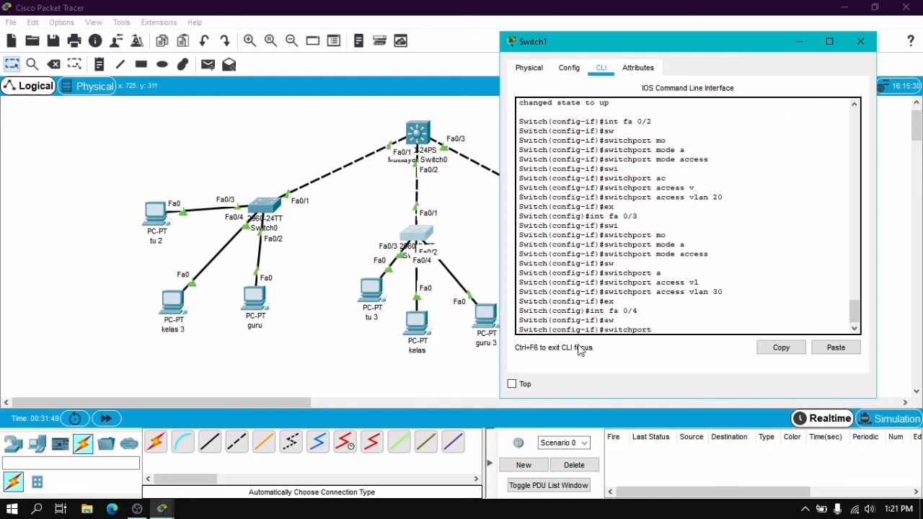
type("m")
key("Tab")
type("a")
key("Tab")
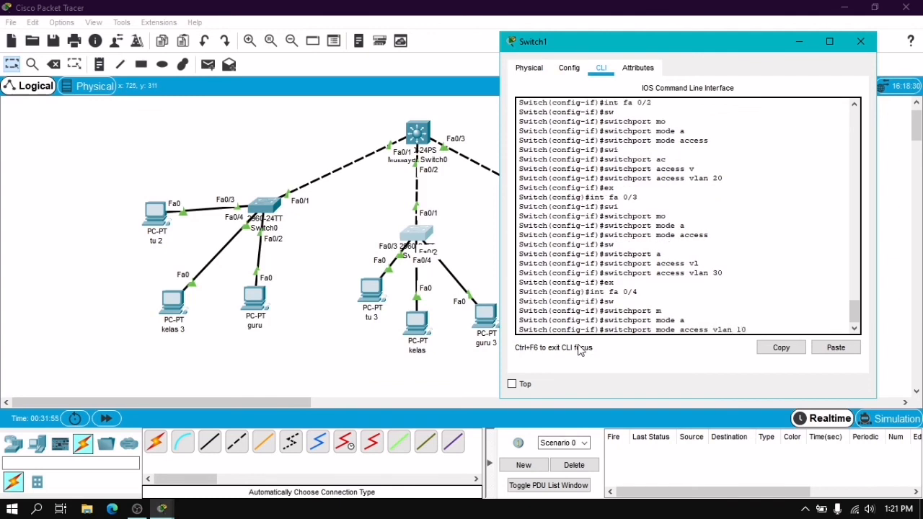
key("BackSpace")
key("Return")
- Assign Switch1's interface Fa0/4 to access VLAN 10, exit the interface configuration and close the switch window
type("s")
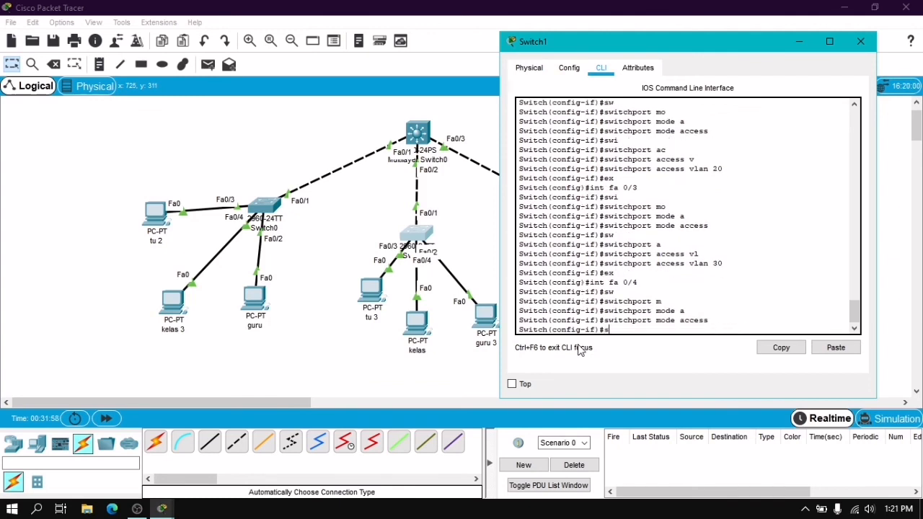
type("w")
key("Tab")
type("a")
key("Tab")
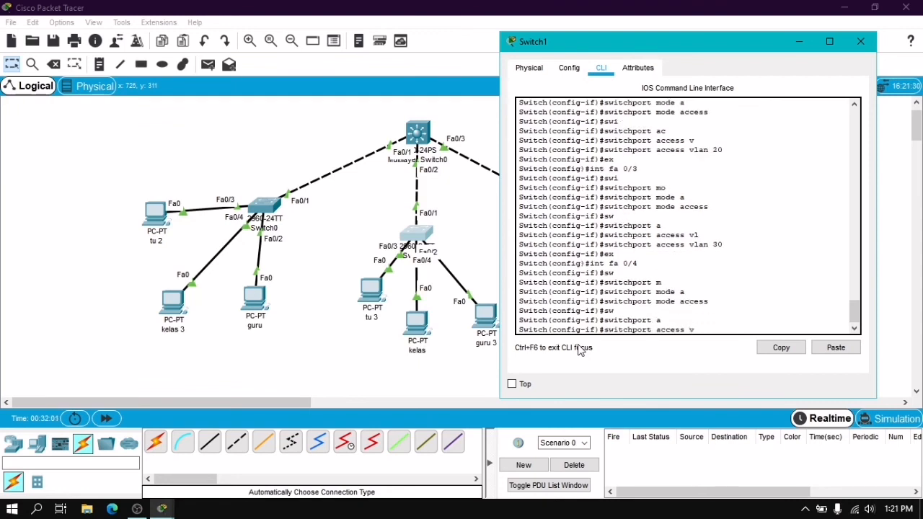
type("vl")
key("Tab")
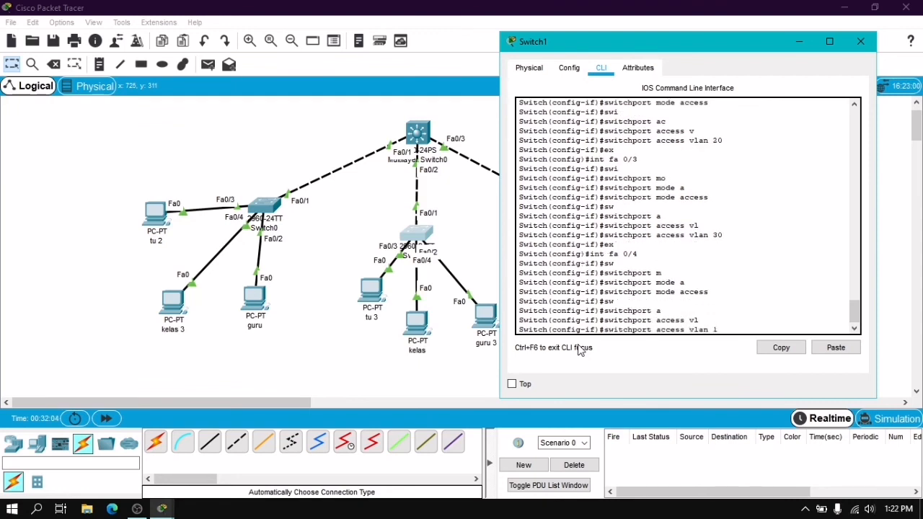
type("10")
key("Return")
type("ex")
key("Return")
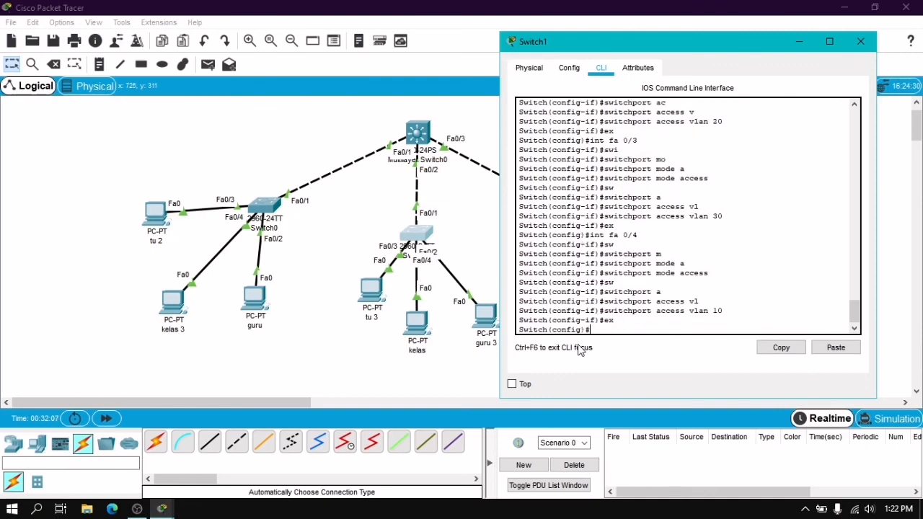
left_click(860, 41)
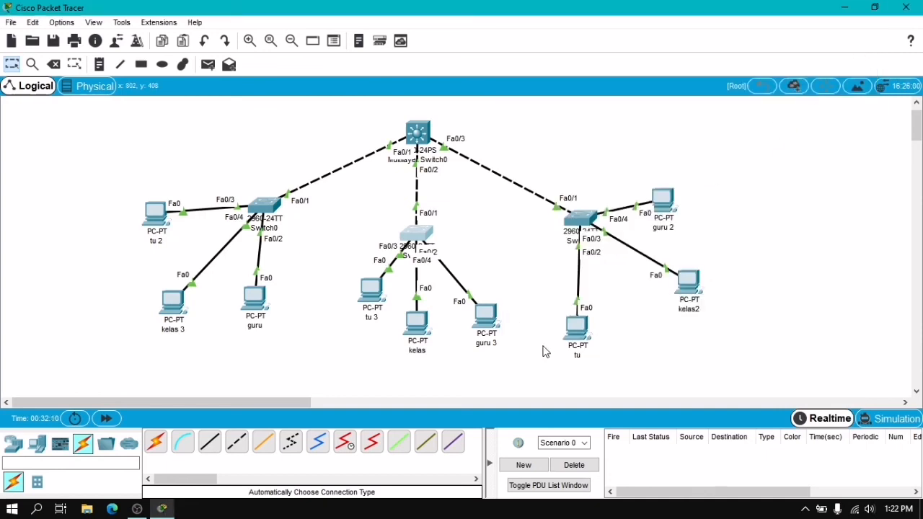
- Check PC tu 3's DHCP-assigned IPv4 configuration and close its window
left_click(372, 293)
left_click(321, 148)
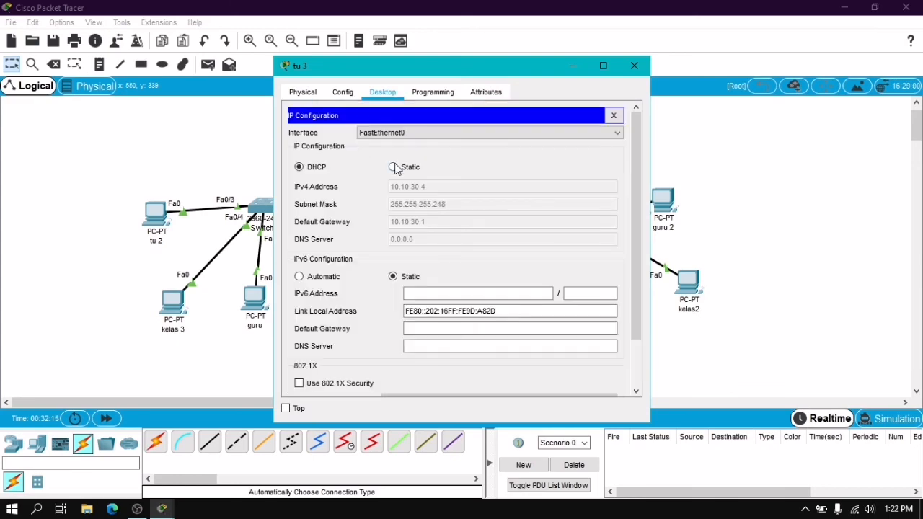
left_click(624, 65)
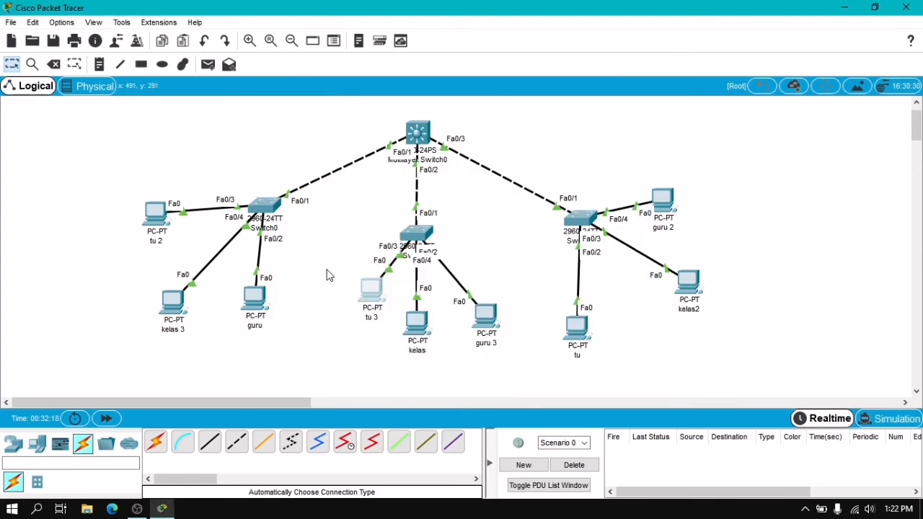
- Send simple PDUs from PC tu 2 to PC tu 3 and from PC tu 2 to PC kelas
left_click(207, 64)
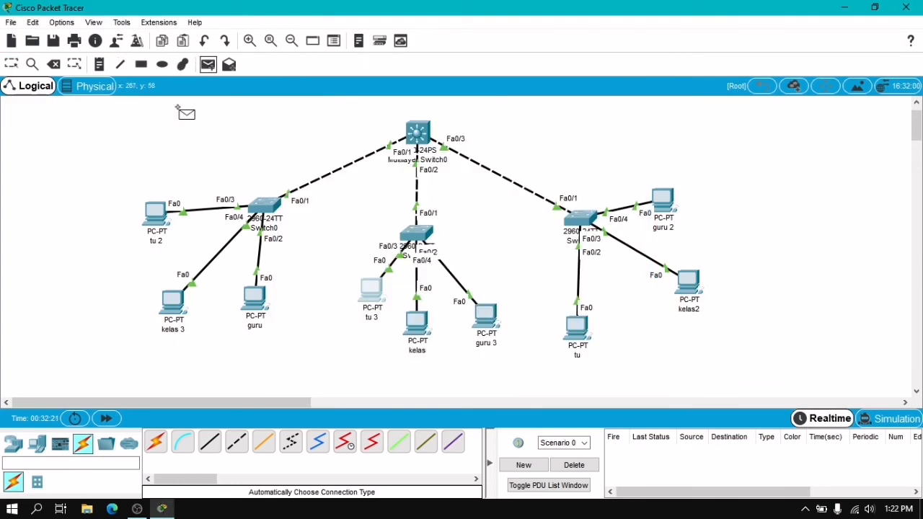
left_click(161, 231)
left_click(371, 290)
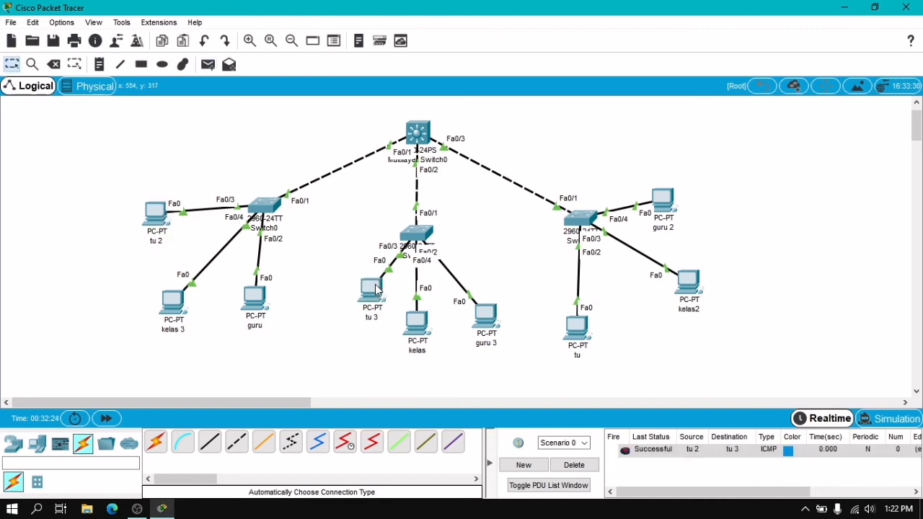
left_click(207, 64)
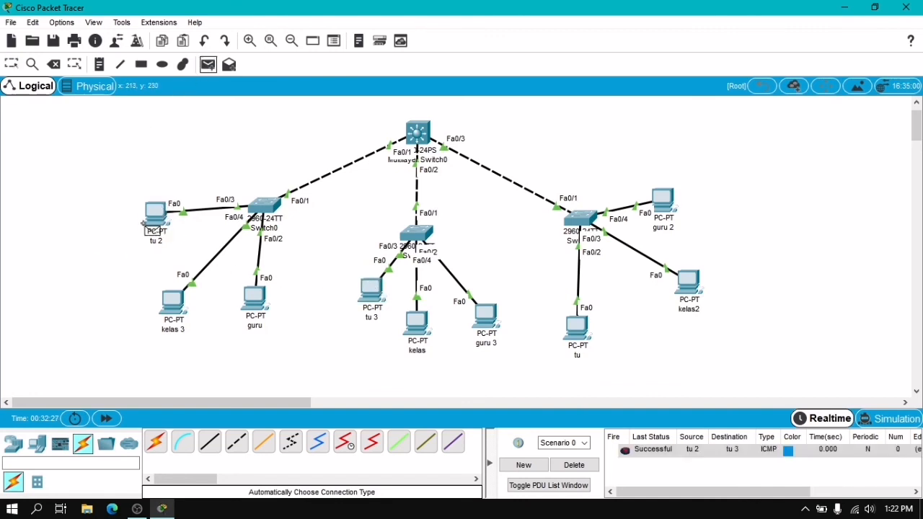
left_click(162, 216)
left_click(417, 323)
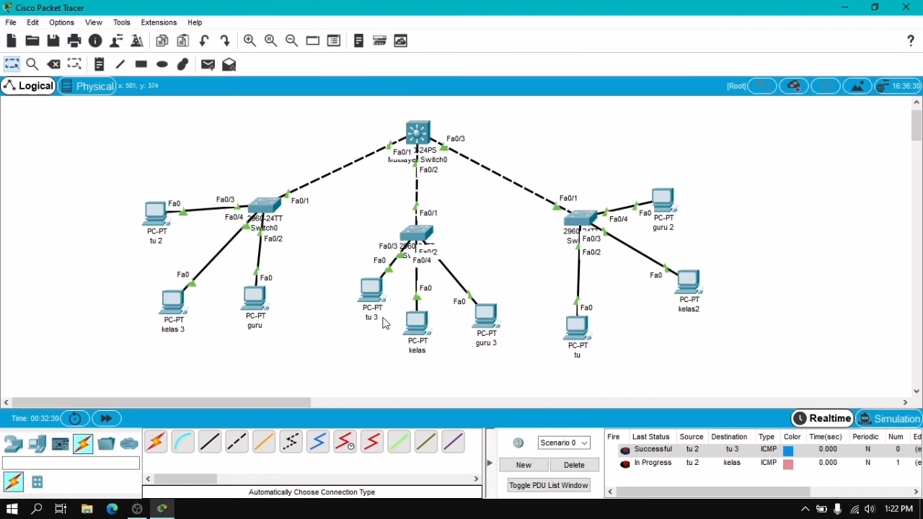
- Send simple PDUs from PC kelas 3 to PC kelas2 and from PC guru to PC guru 3, and check their status
left_click(208, 64)
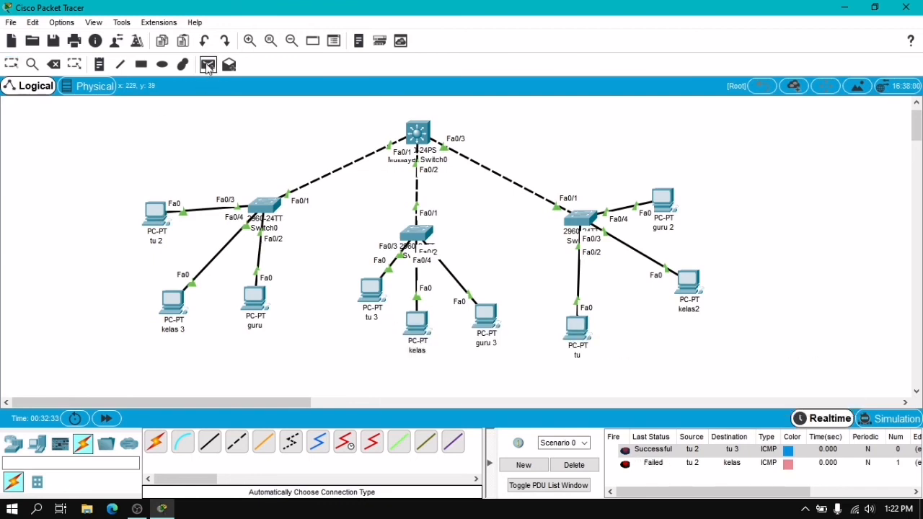
left_click(174, 303)
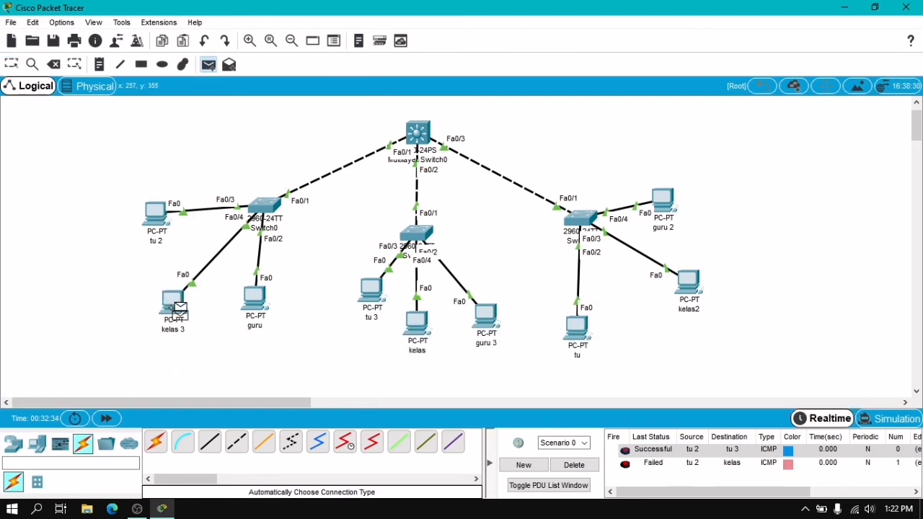
left_click(699, 294)
left_click(207, 64)
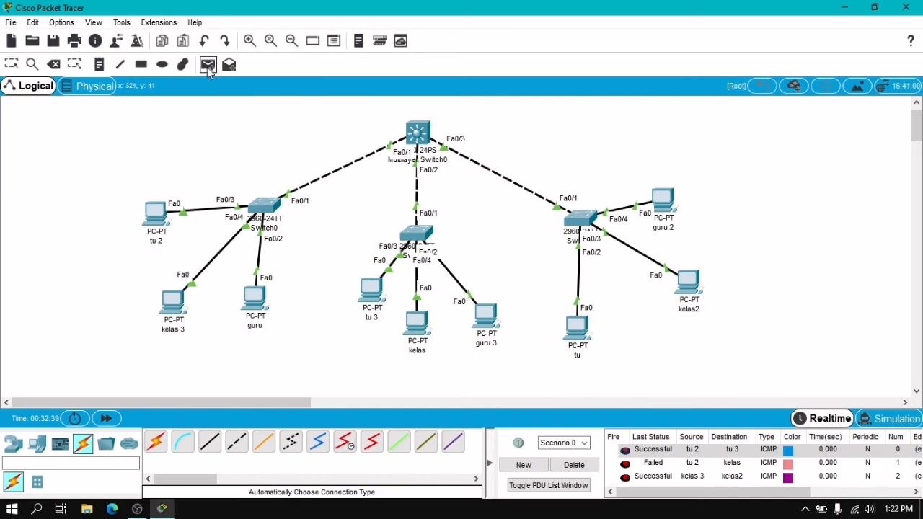
key("Escape")
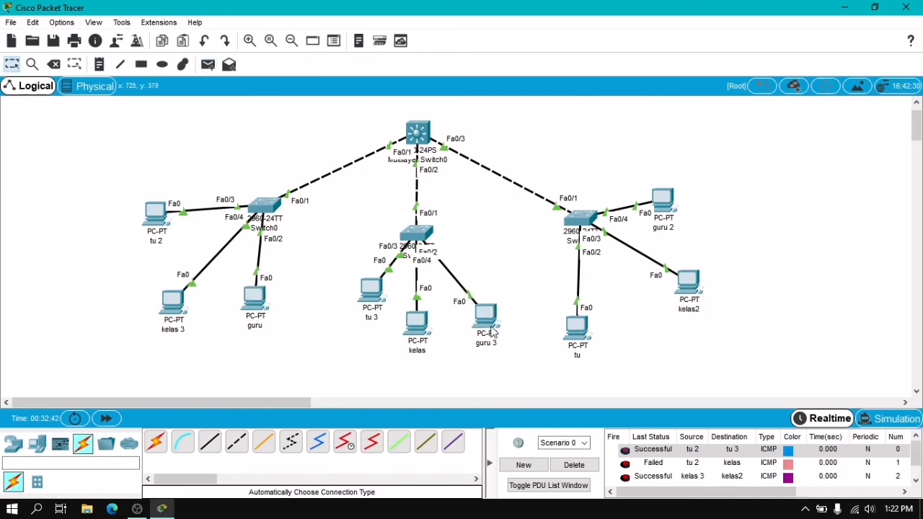
scroll(685, 458, "down", 1)
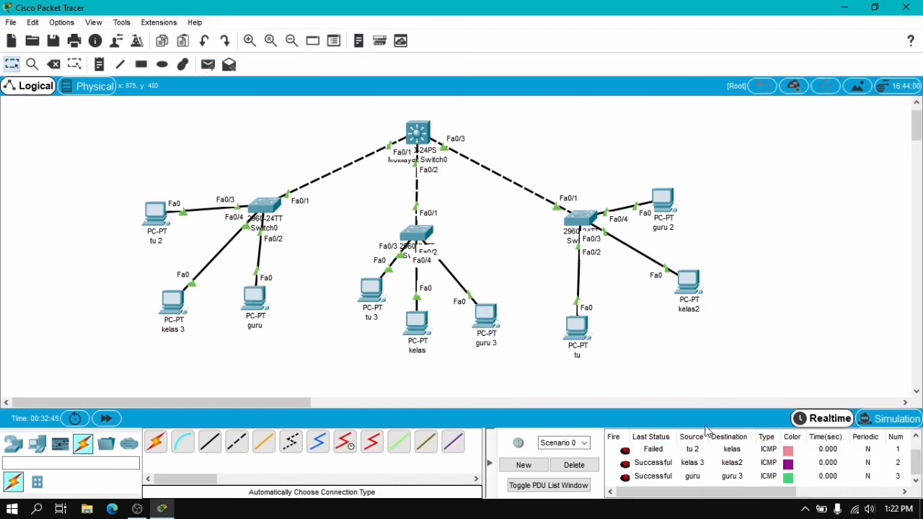
- Send simple PDUs from PC guru to PC kelas2 and from PC guru to PC guru 2, and check their status
left_click(208, 64)
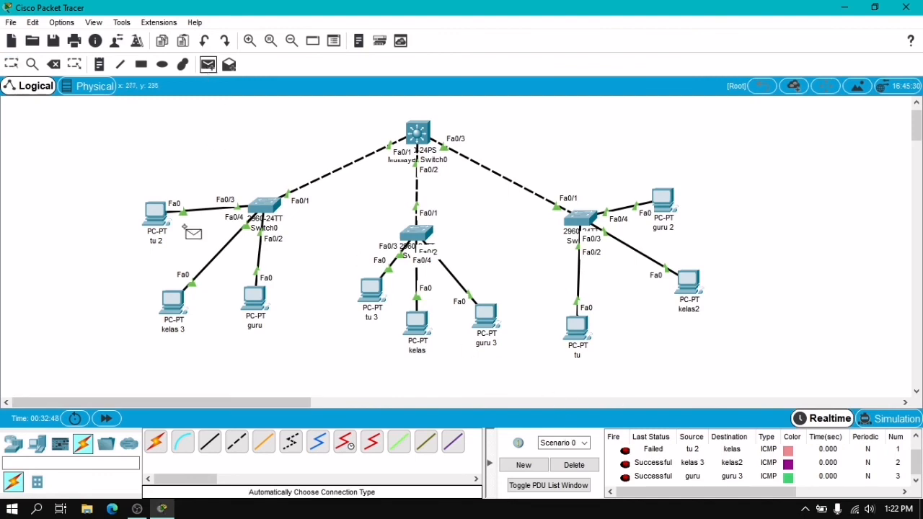
left_click(254, 297)
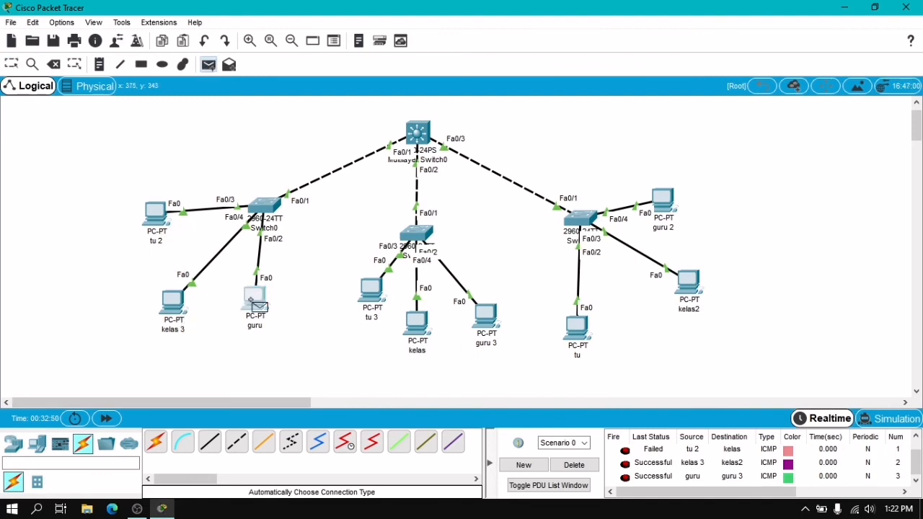
left_click(689, 284)
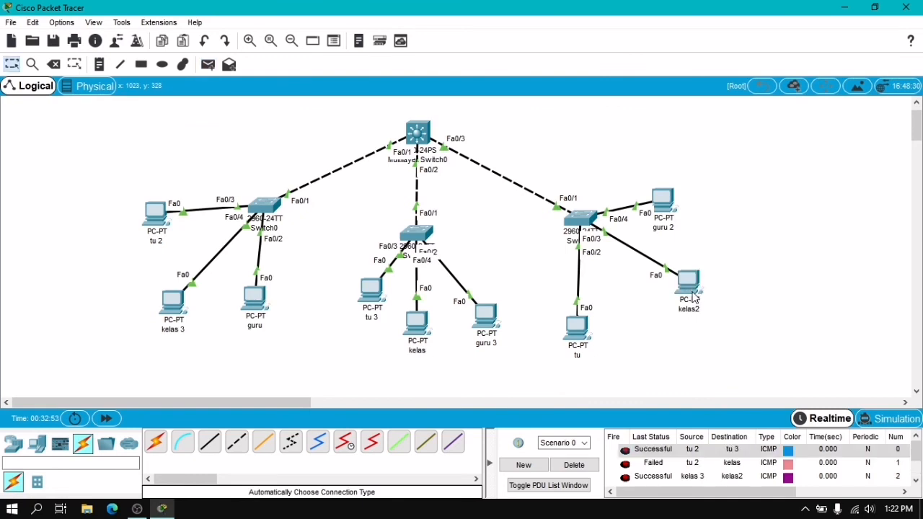
scroll(900, 465, "down", 2)
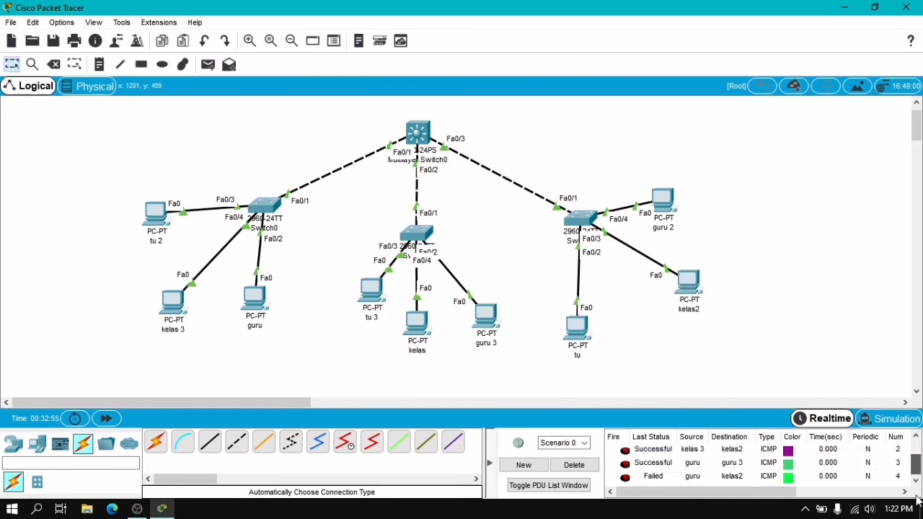
left_click(208, 70)
left_click(257, 294)
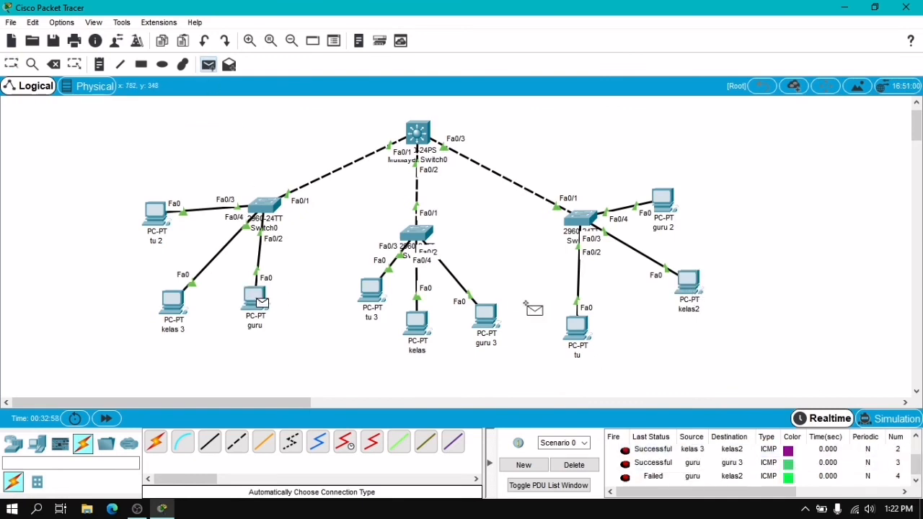
left_click(665, 202)
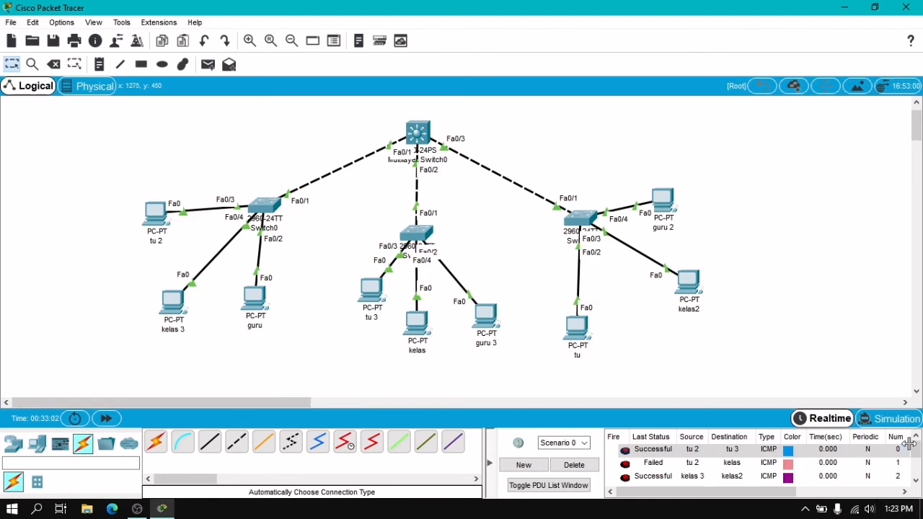
scroll(916, 460, "down", 3)
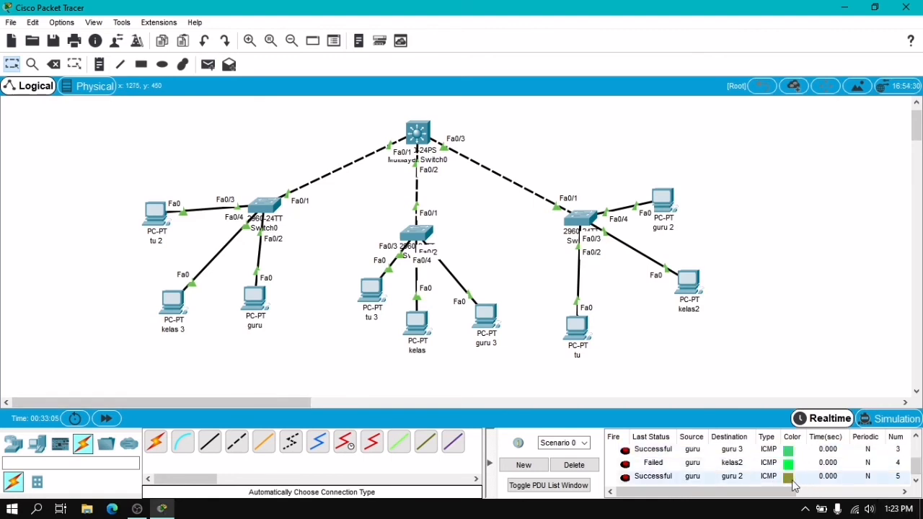